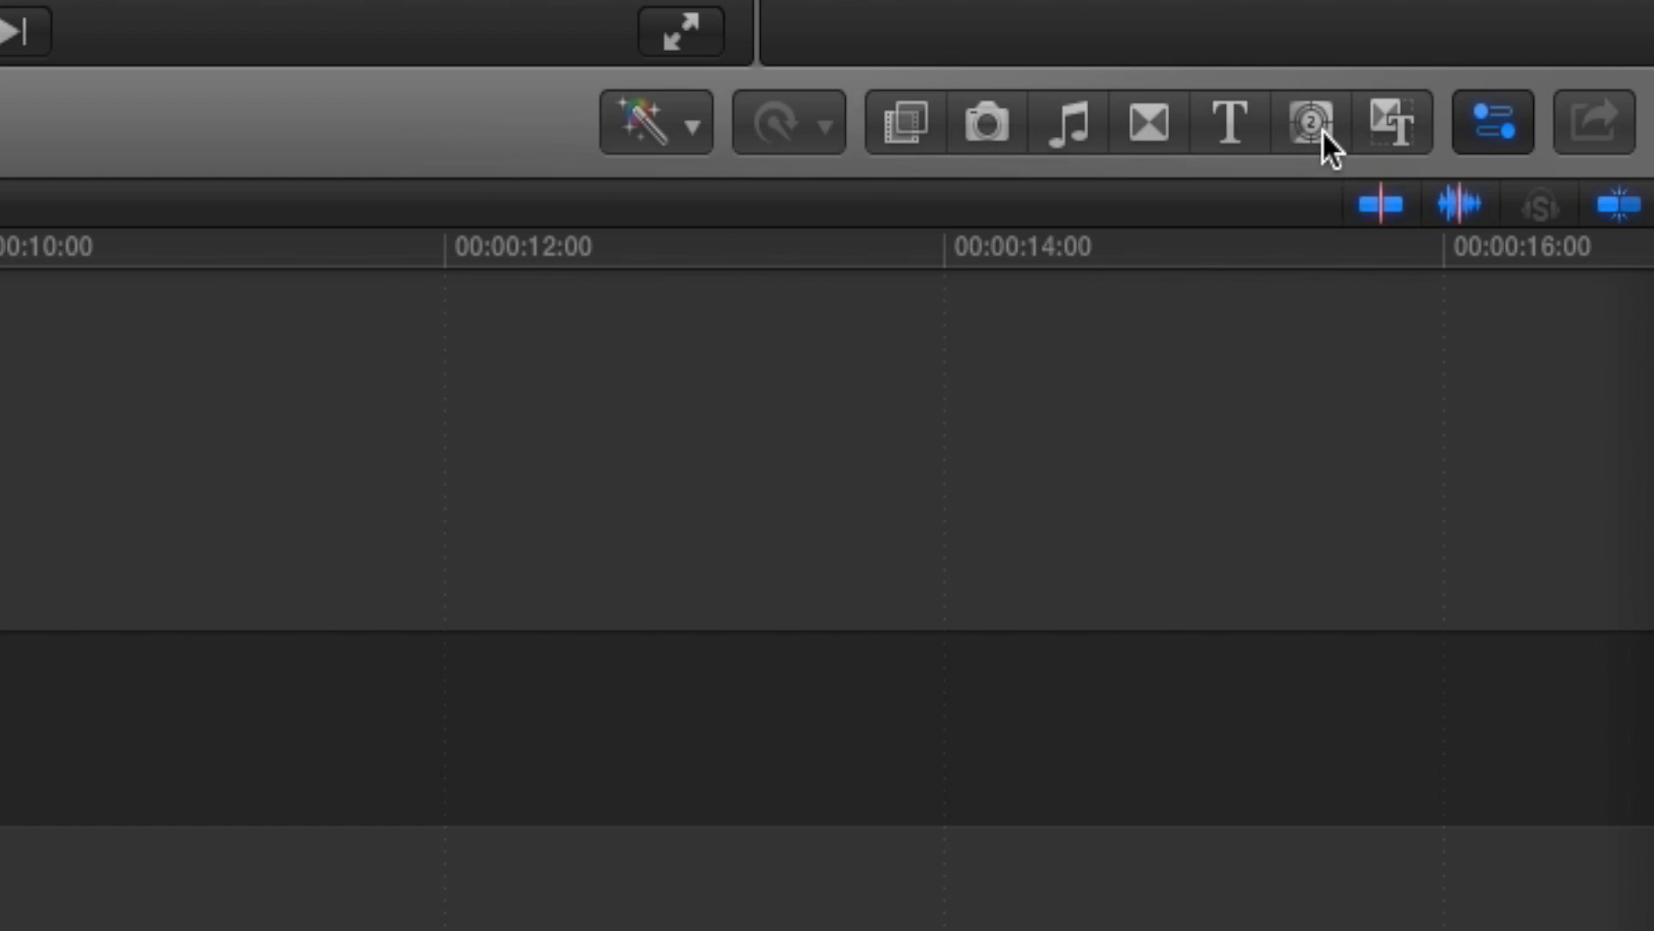
Place a Custom generator at the start of the empty timeline with 1080p HD, 1920x1080, 23.98p project settings
left_click(1320, 120)
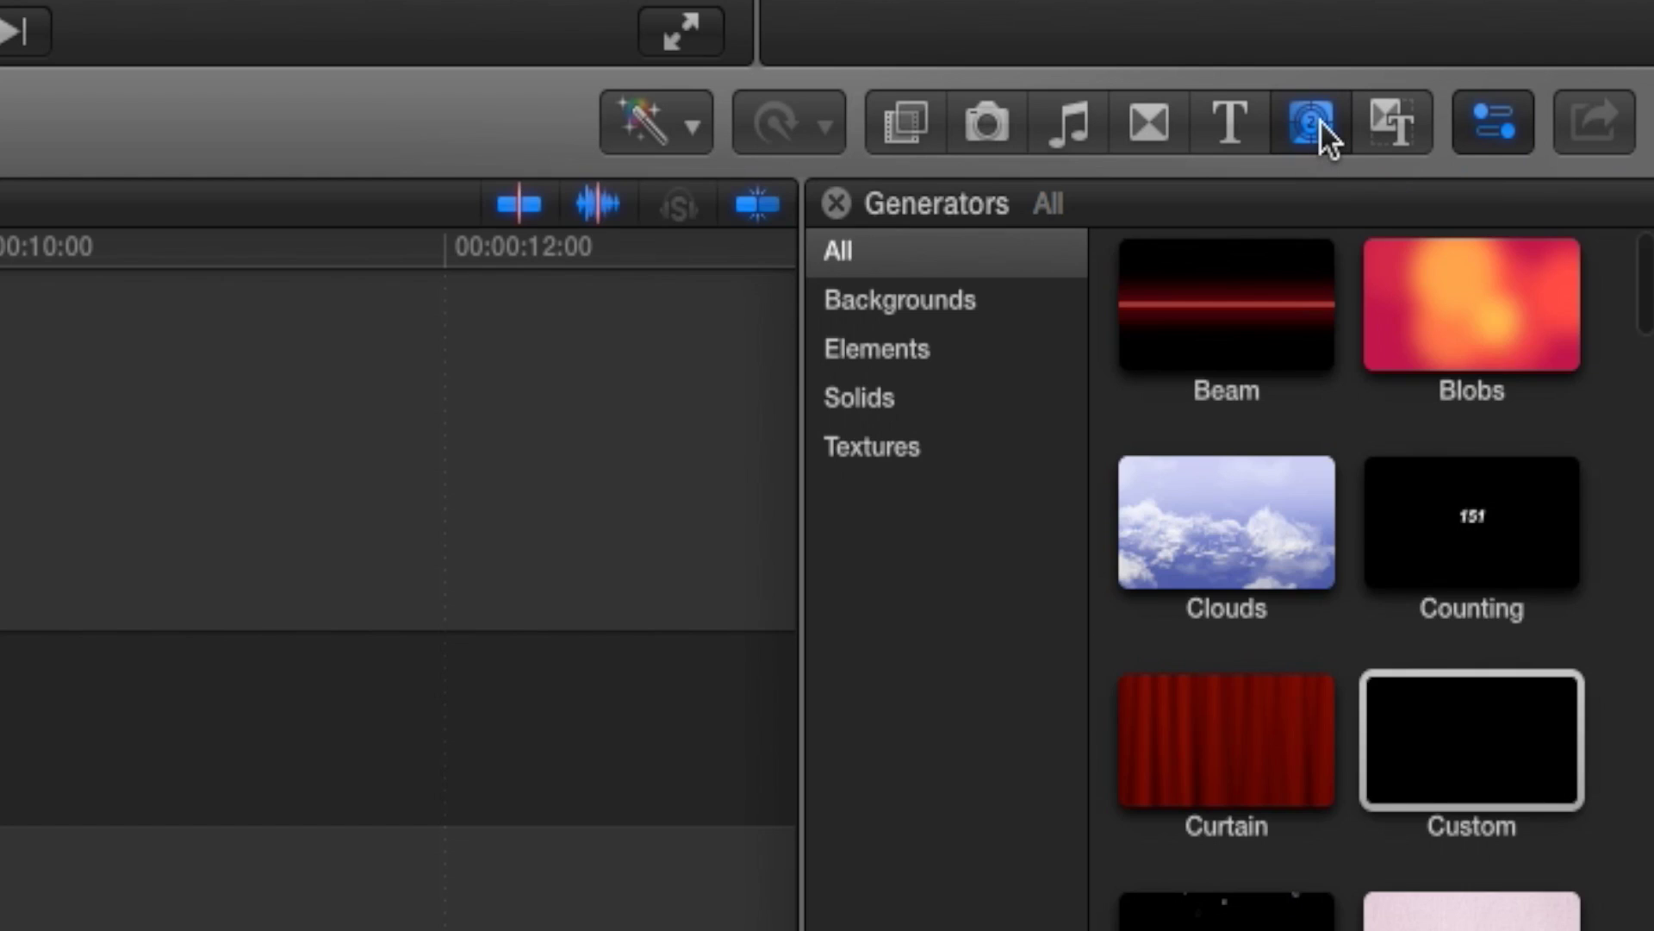
left_click_drag(1450, 739, 53, 719)
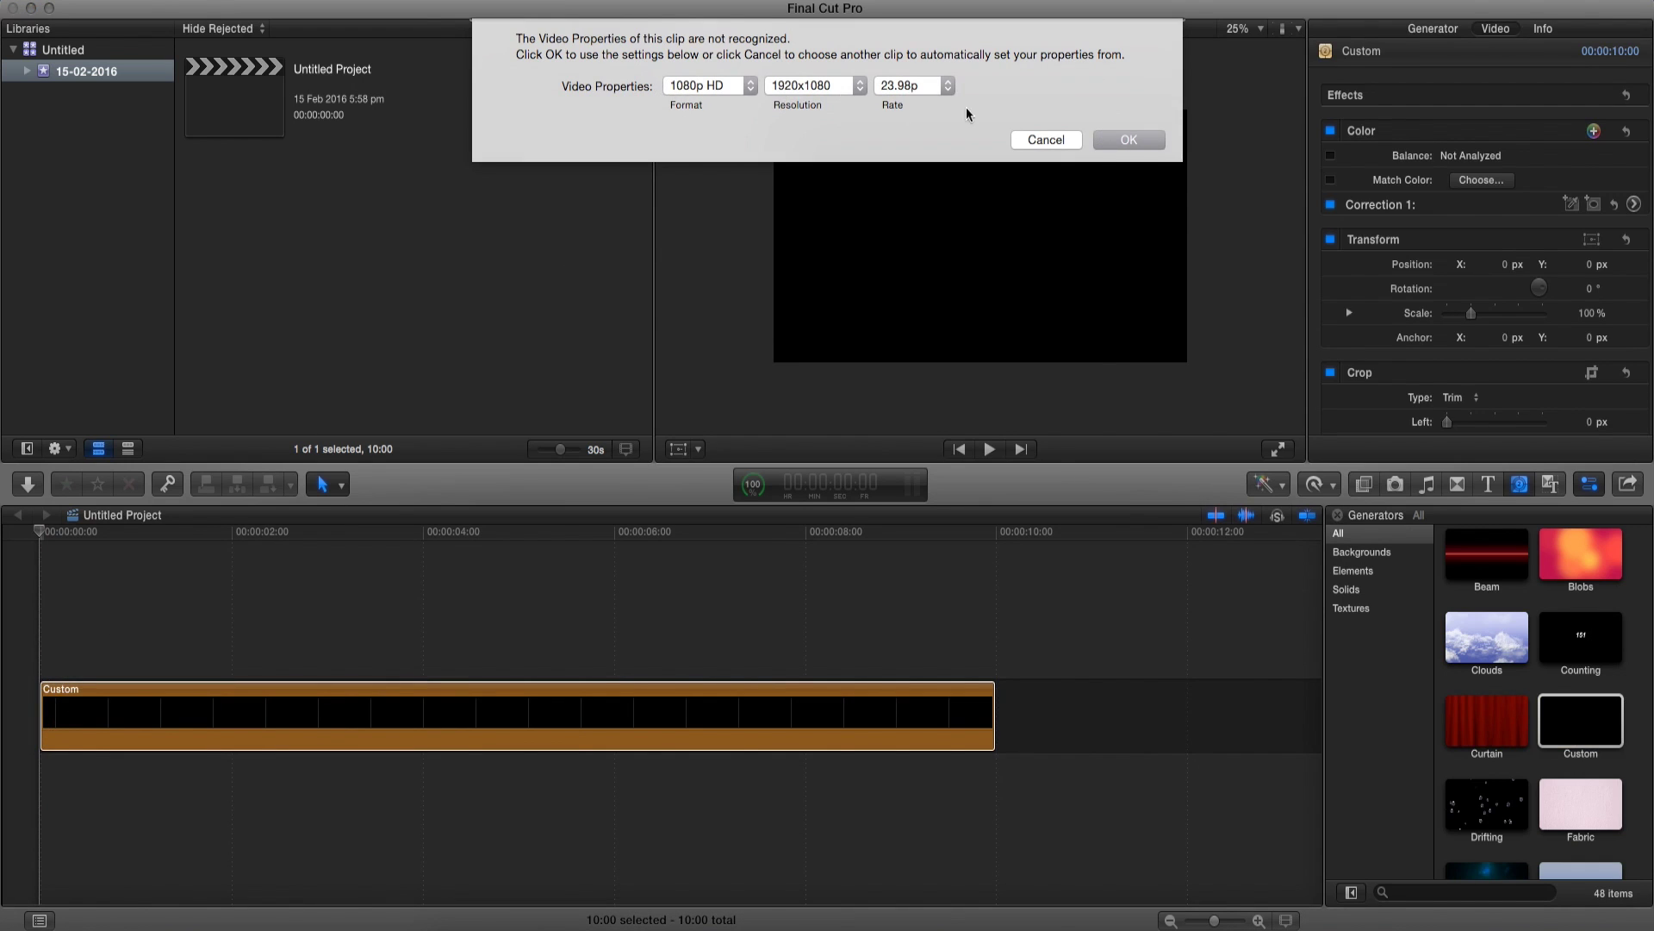
left_click(1129, 143)
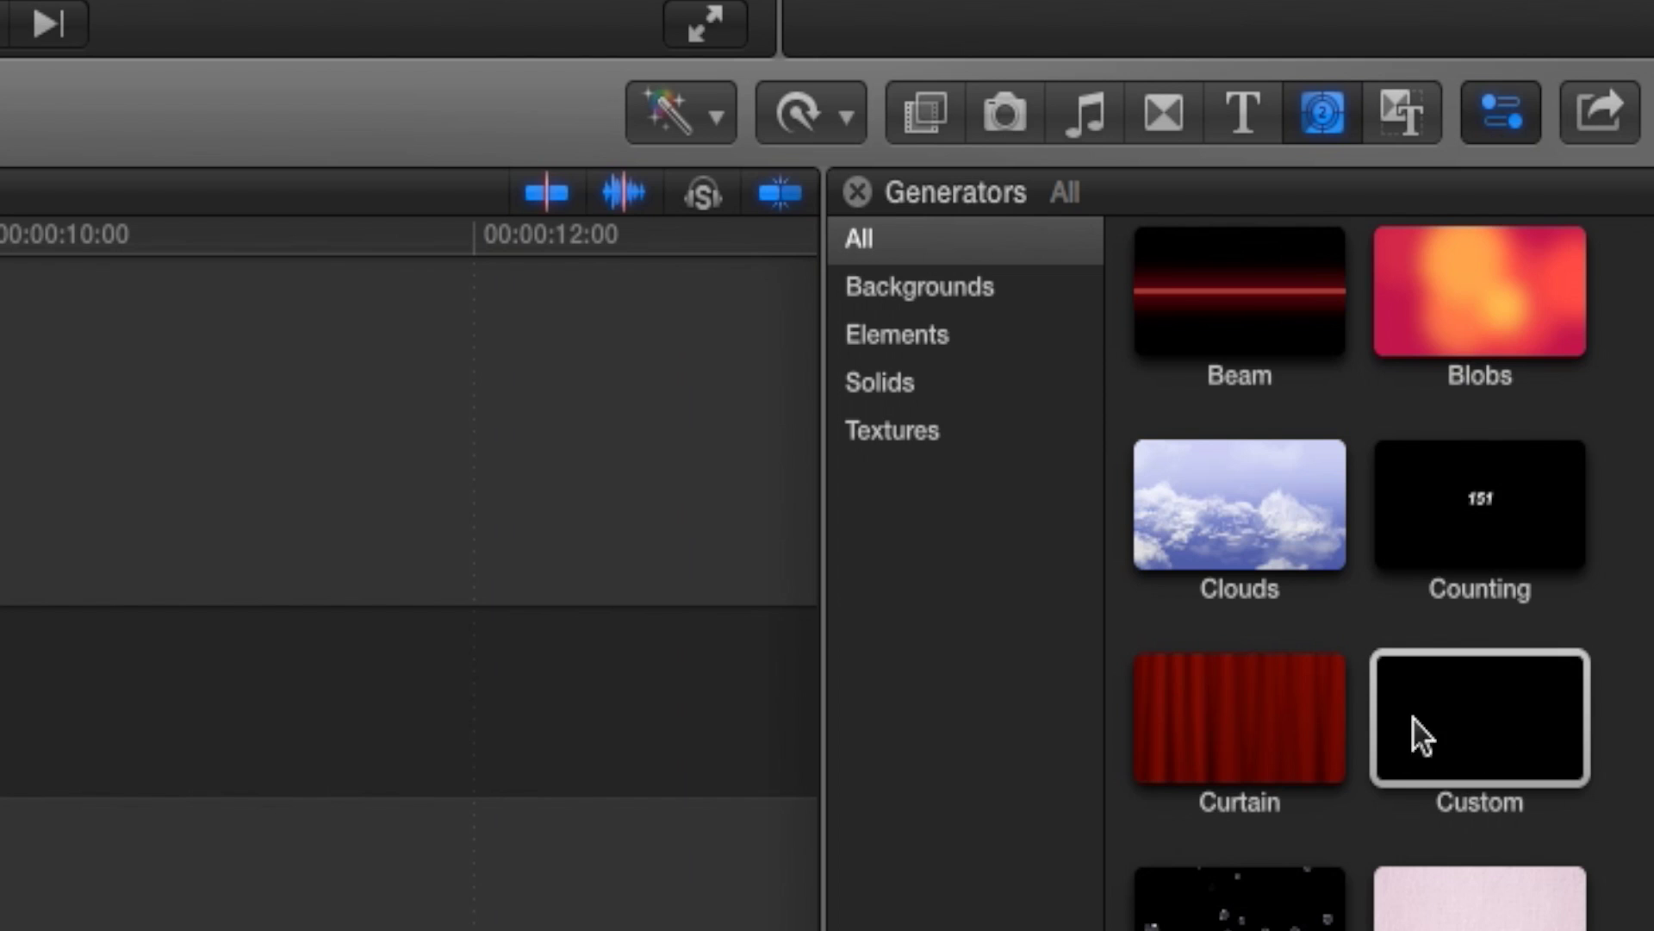
Stack a second Custom generator above the first and colour it red by setting its Global color to 0°, 100%
left_click(1431, 717)
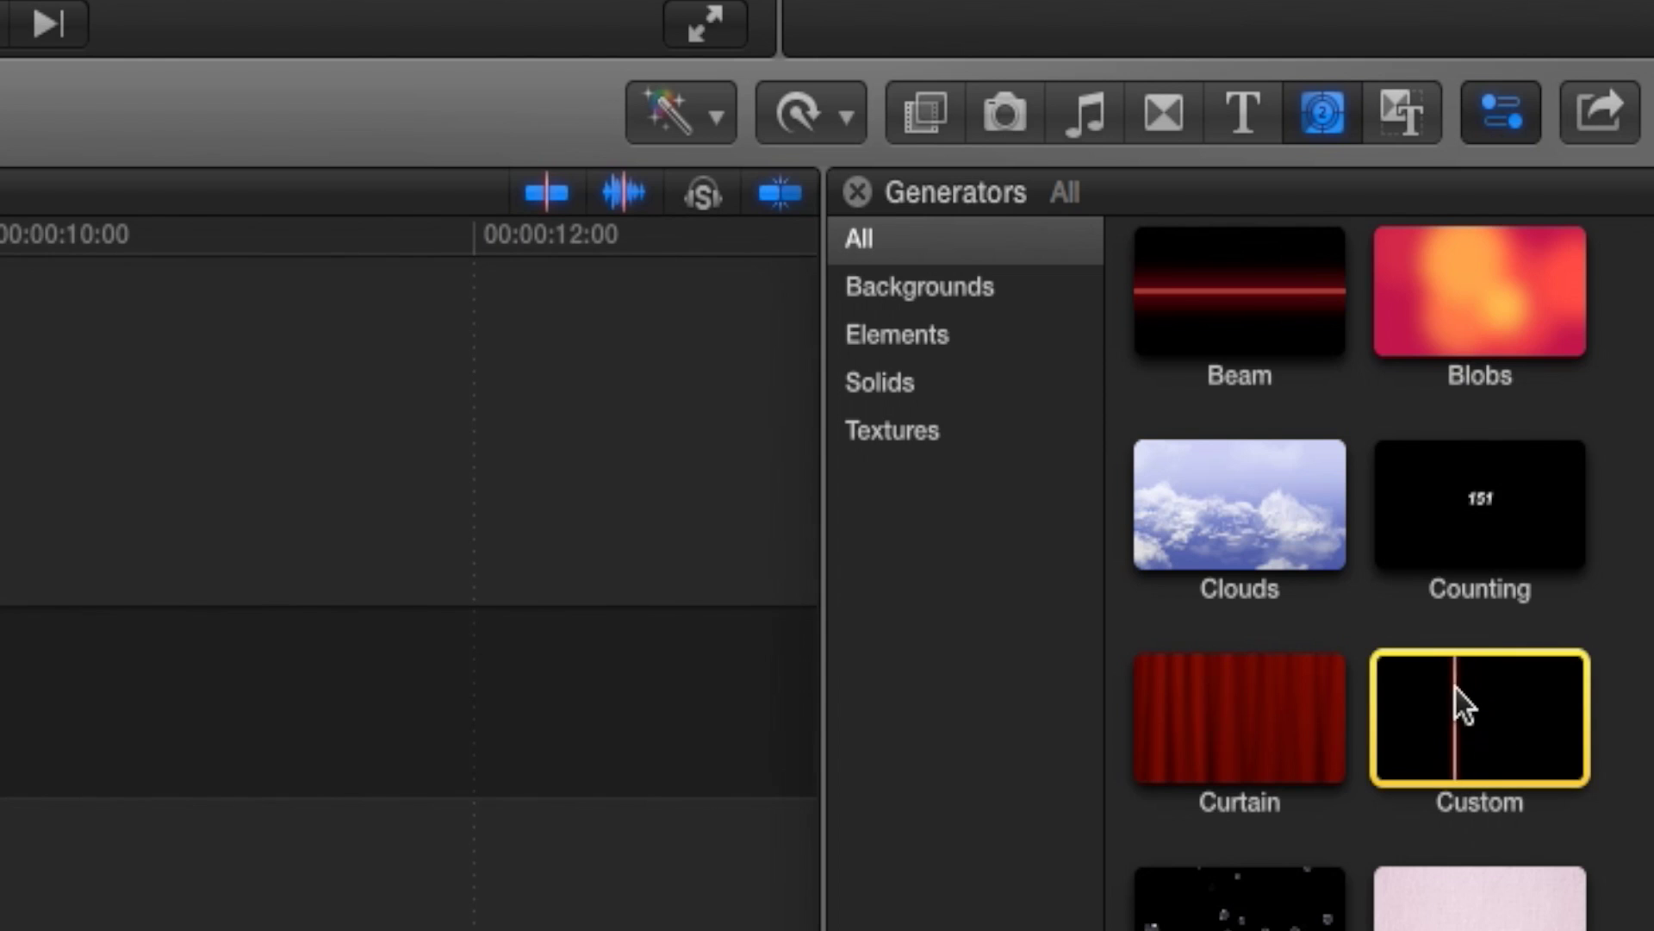
left_click_drag(1489, 747, 38, 617)
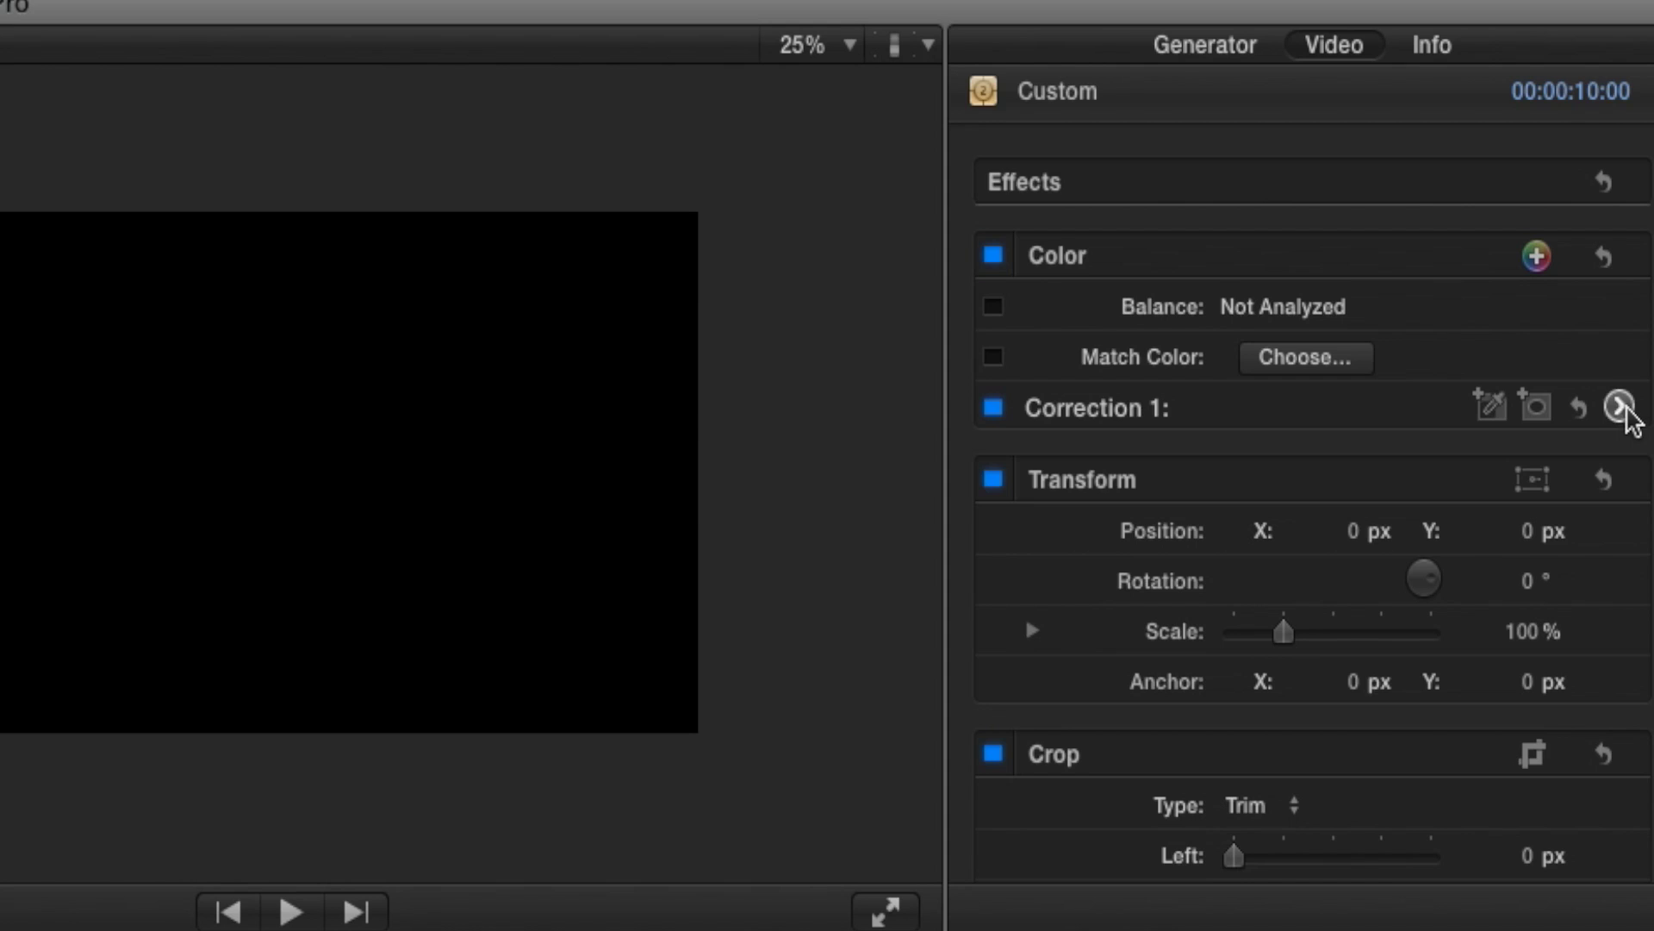
left_click(1586, 609)
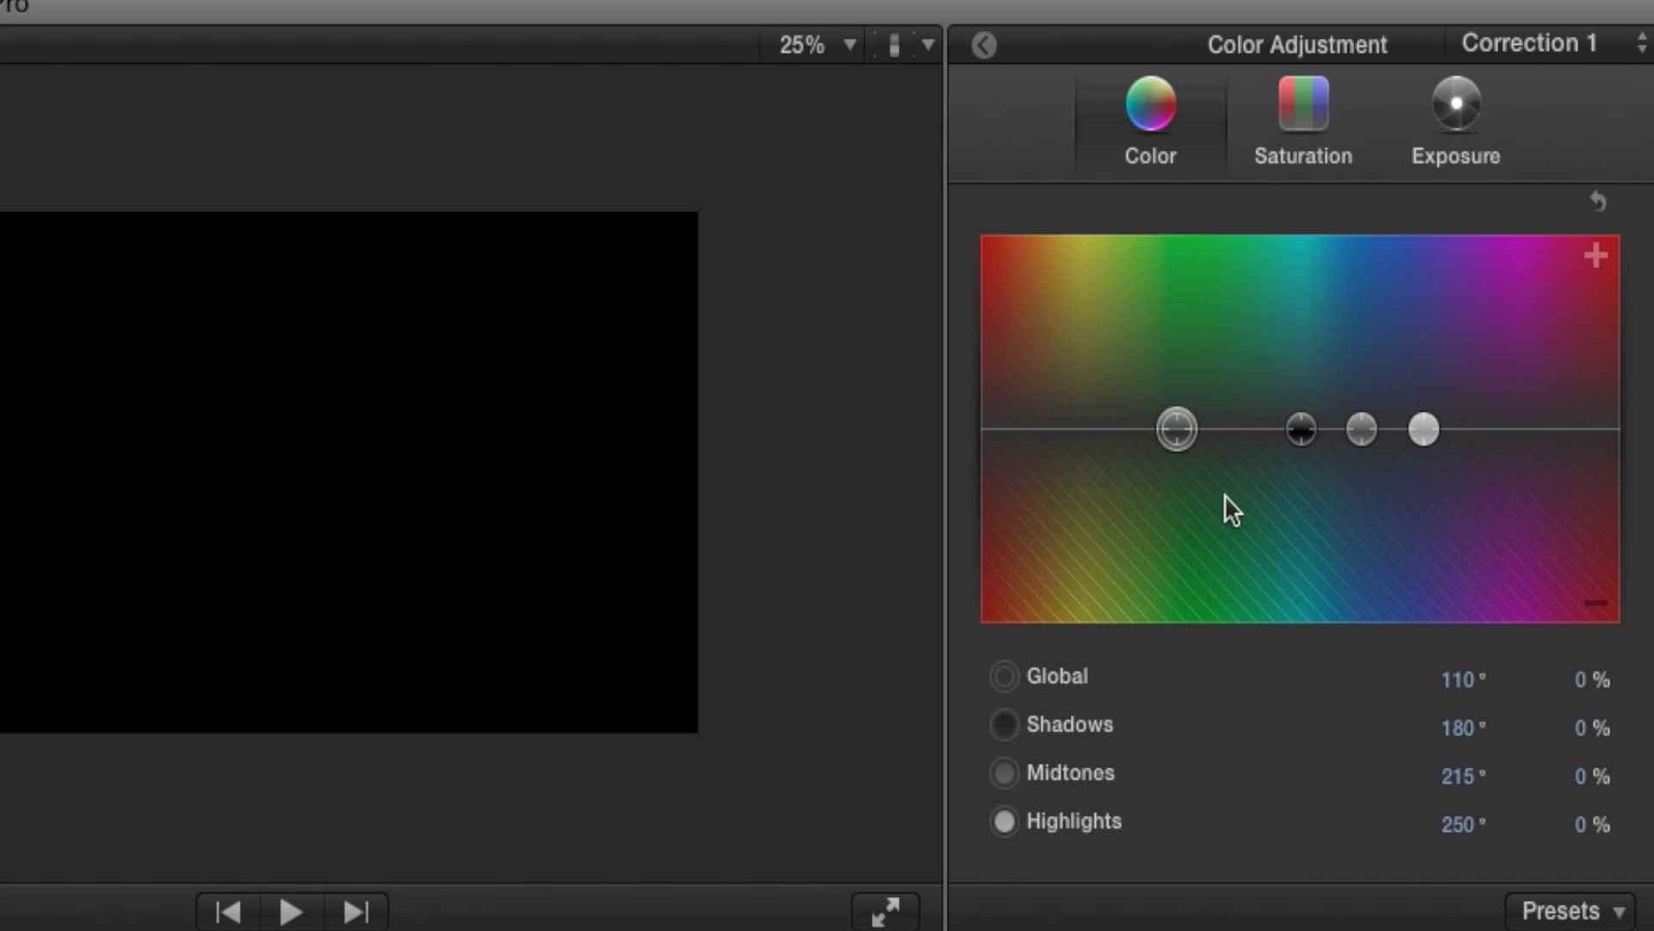
left_click_drag(1176, 428, 939, 224)
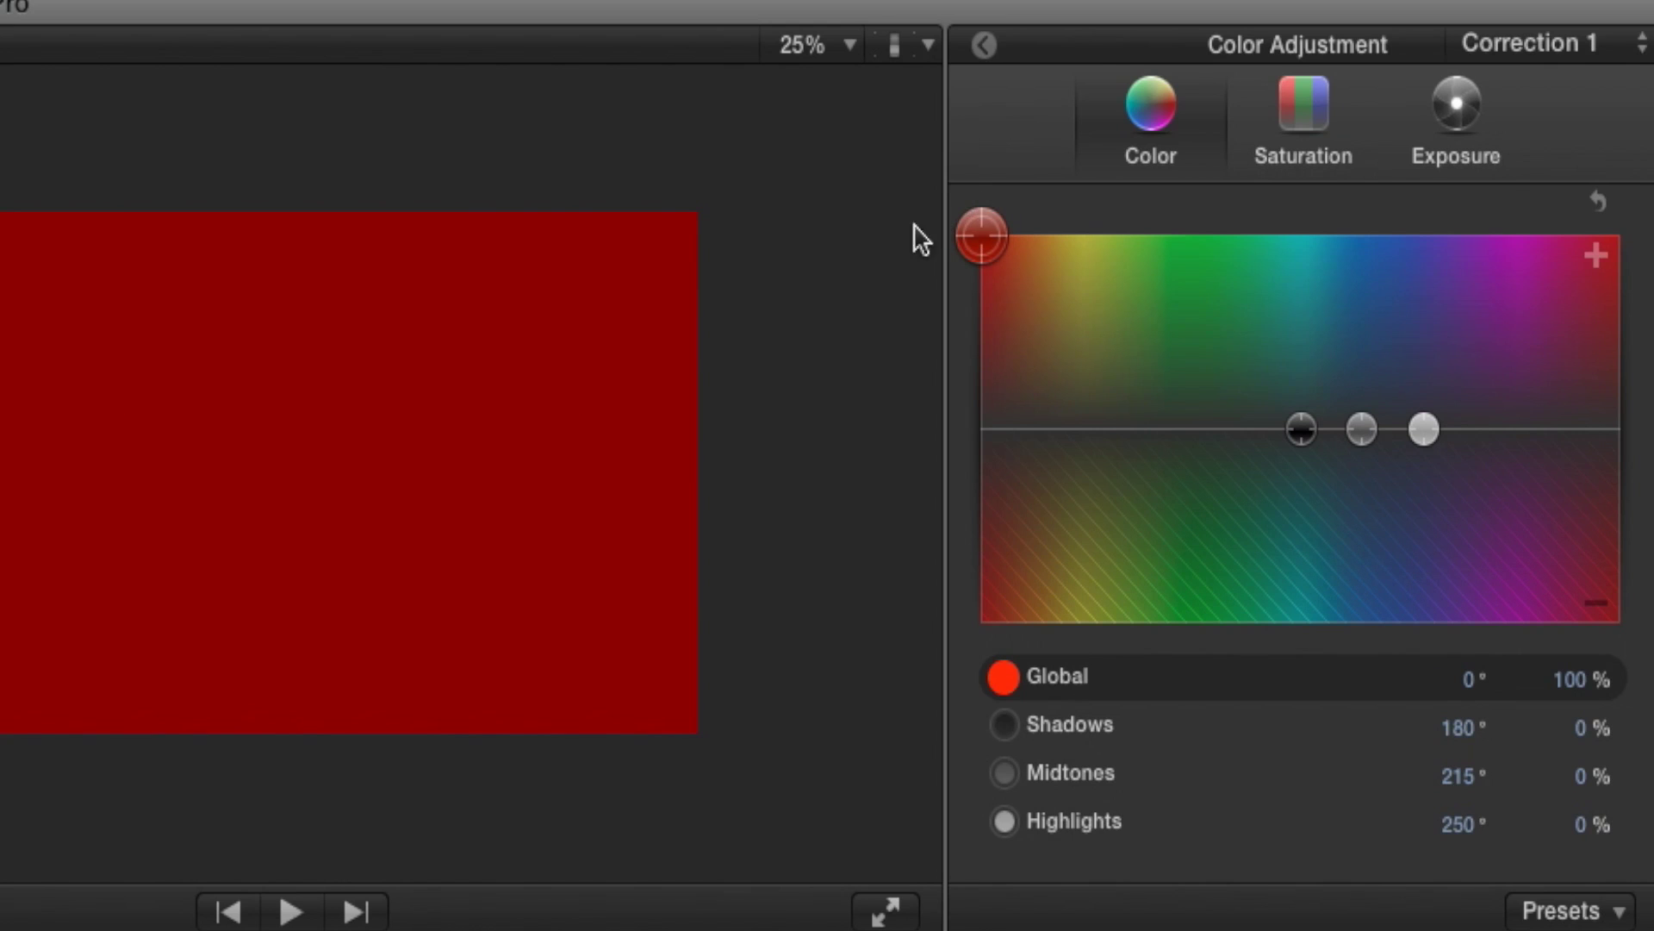
left_click(987, 45)
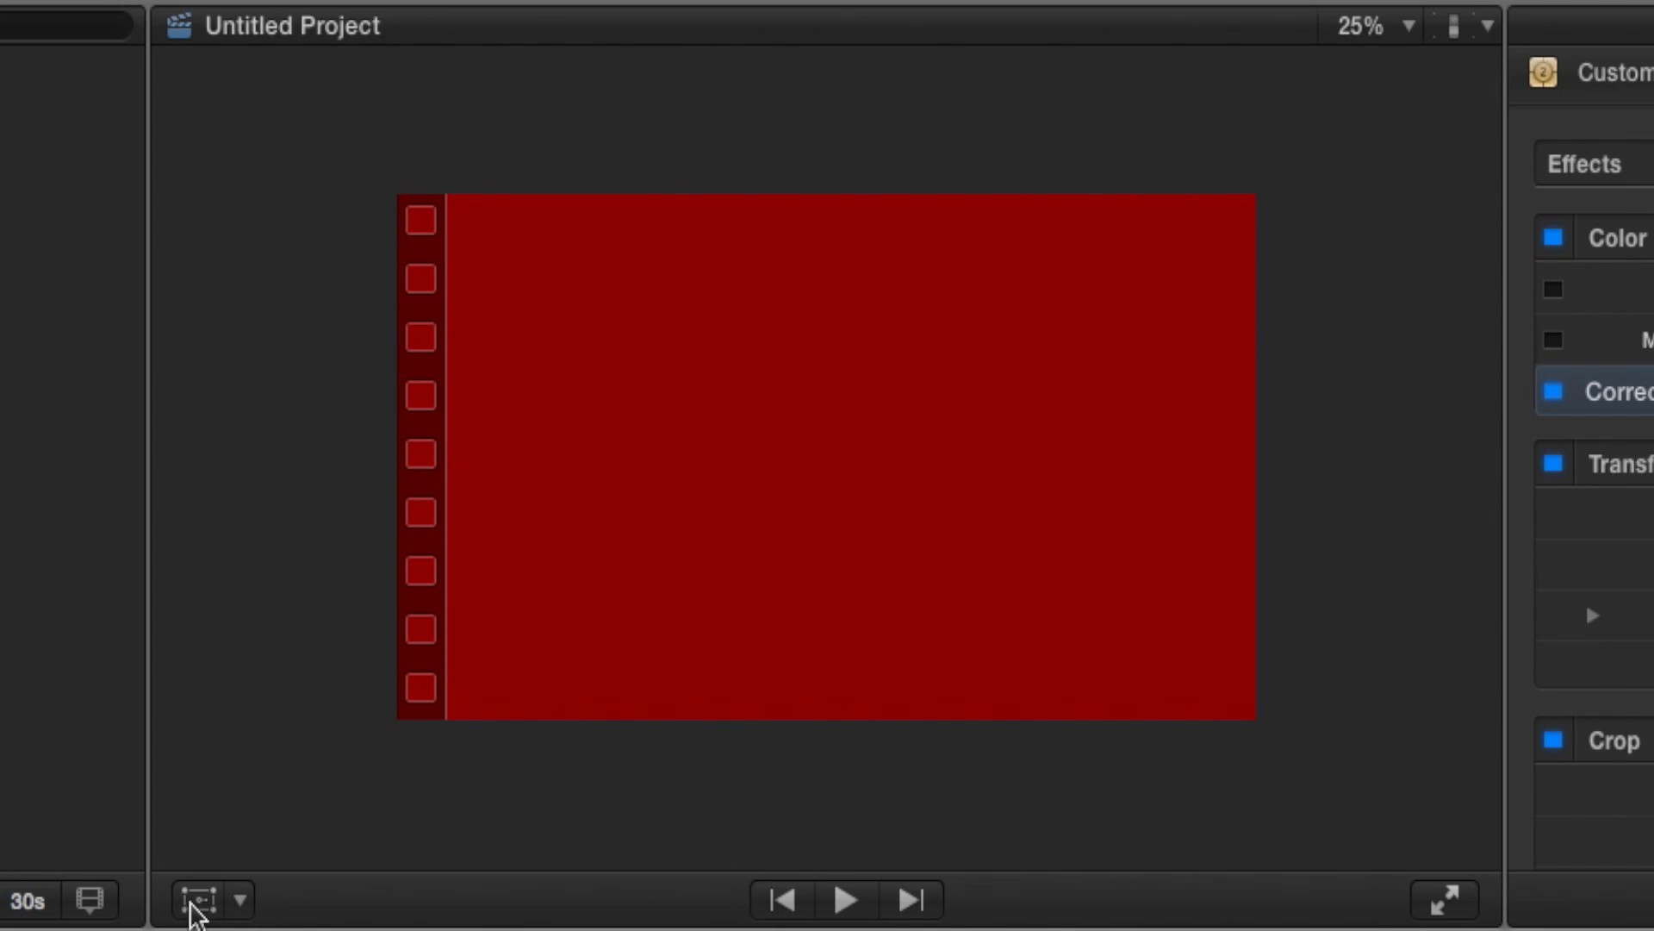
Transform the red clip by shifting it horizontally so it fills only the left half of the frame
left_click(210, 905)
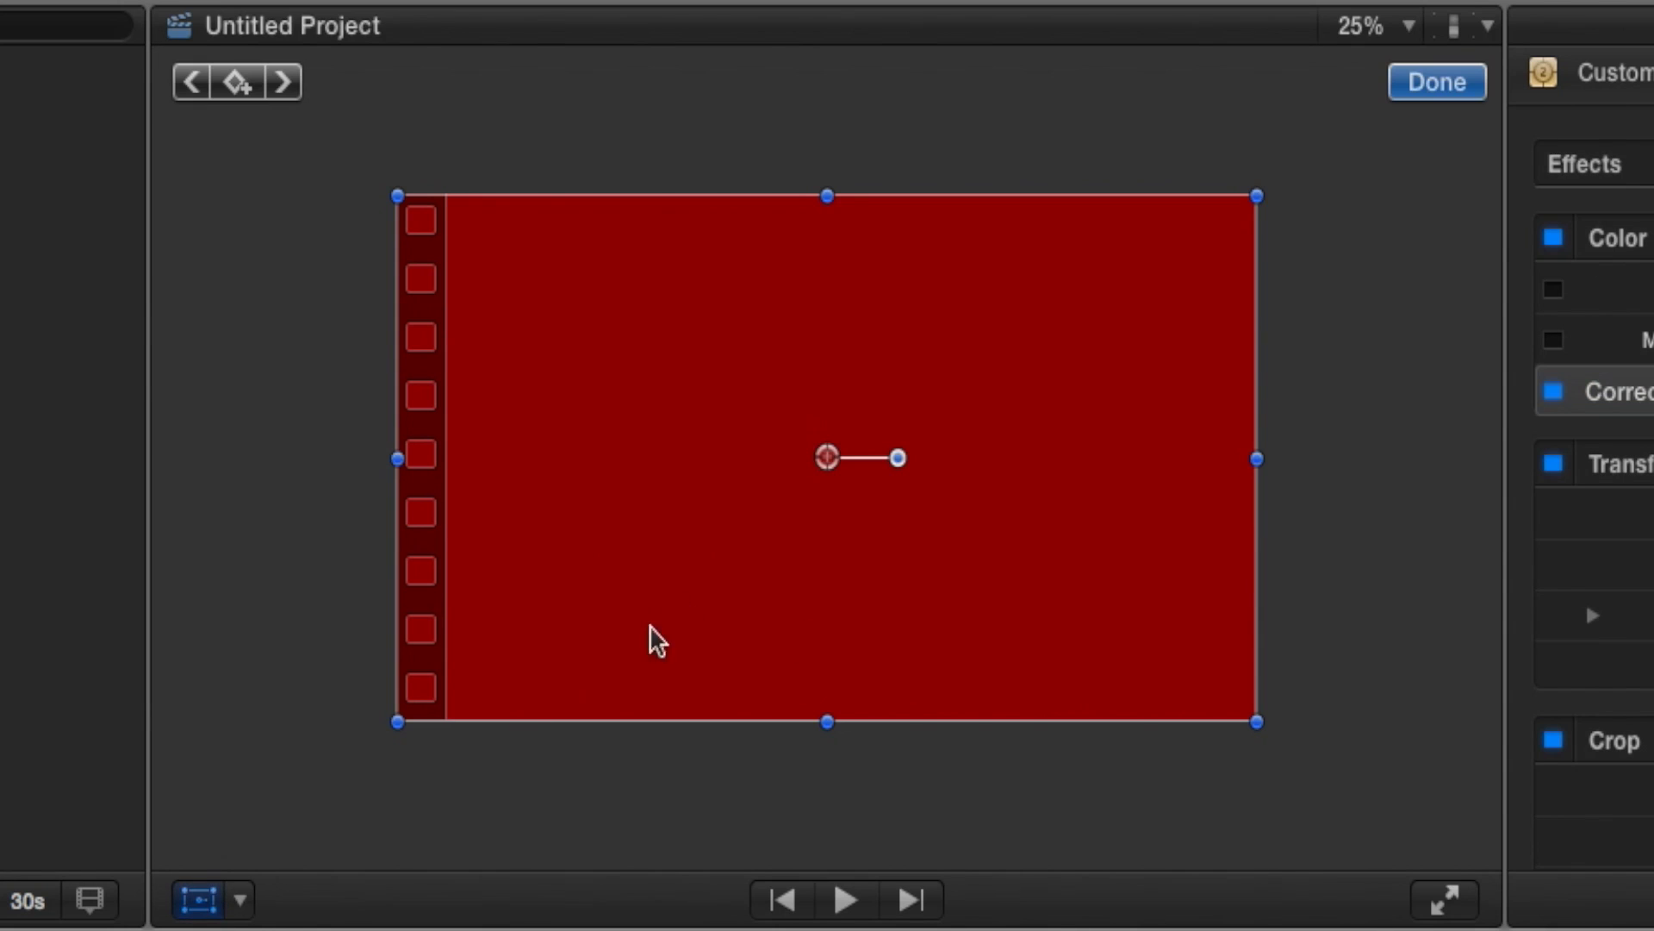
left_click_drag(826, 461, 416, 458)
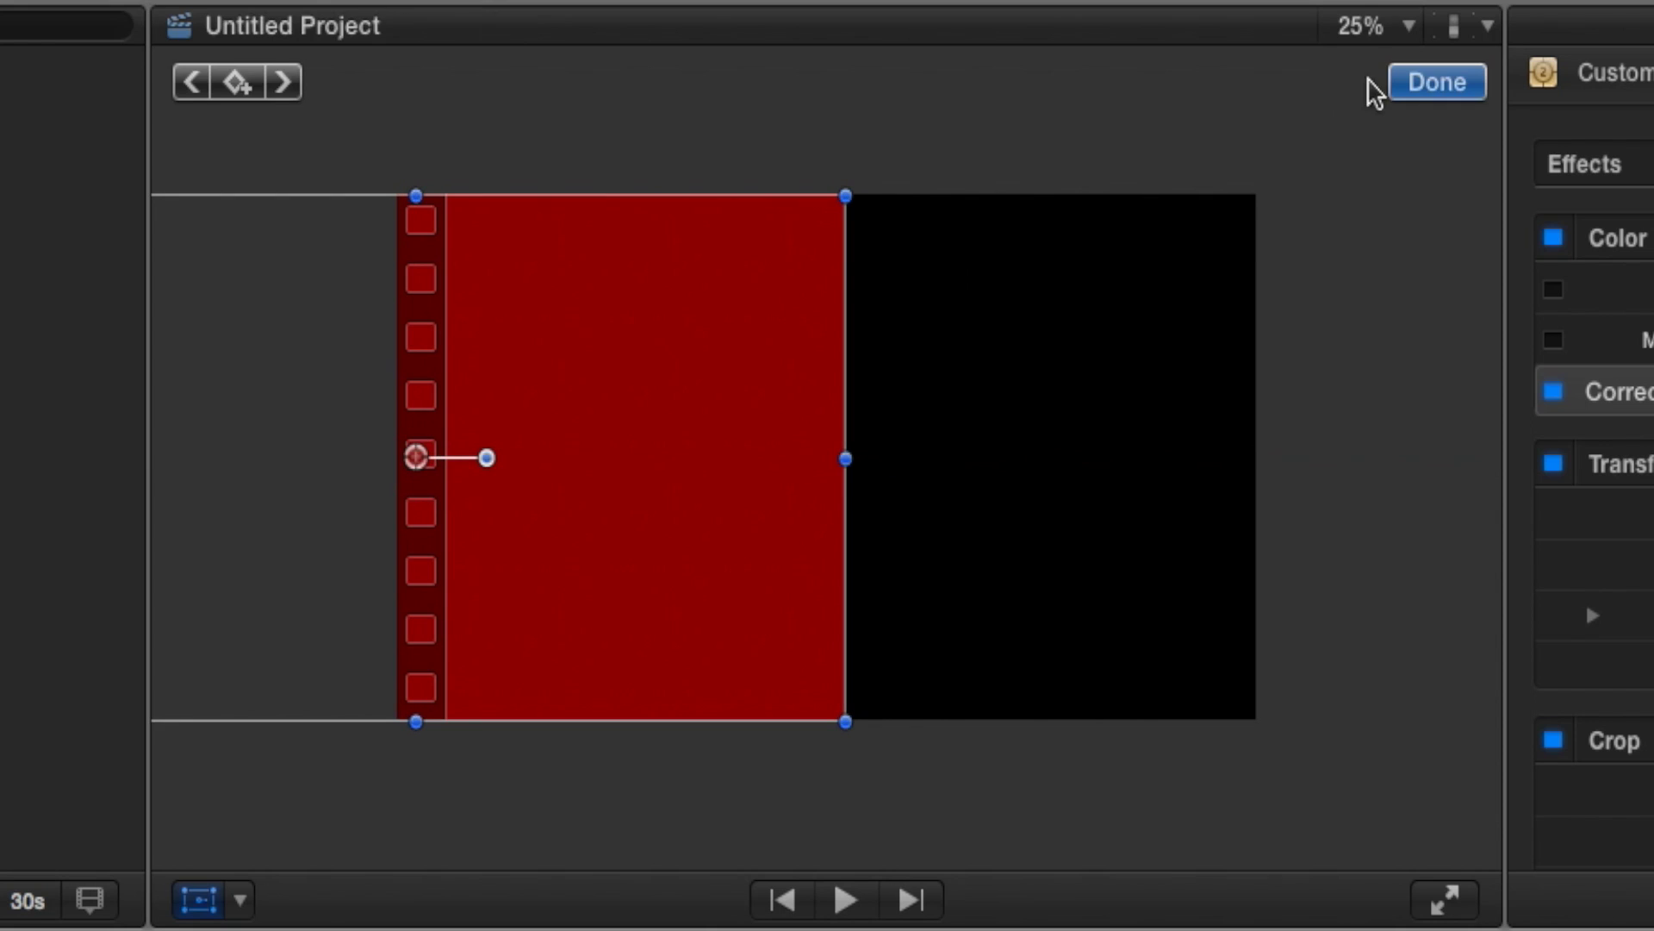
left_click(1438, 82)
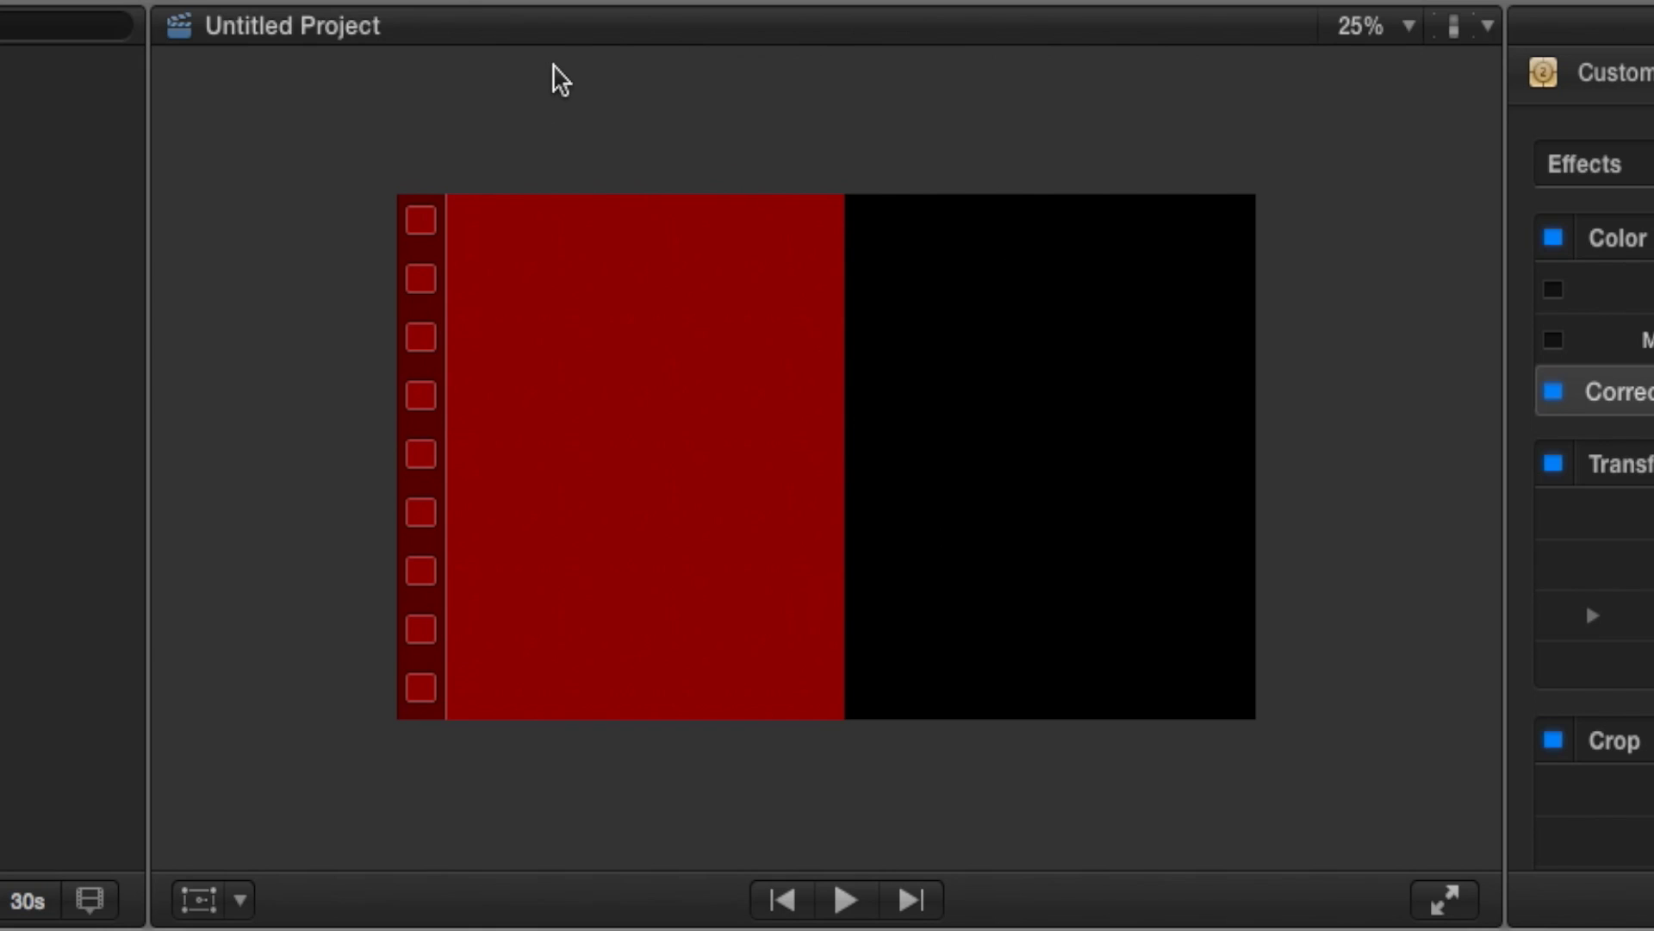
left_click(200, 900)
left_click_drag(417, 473, 412, 473)
left_click(1436, 83)
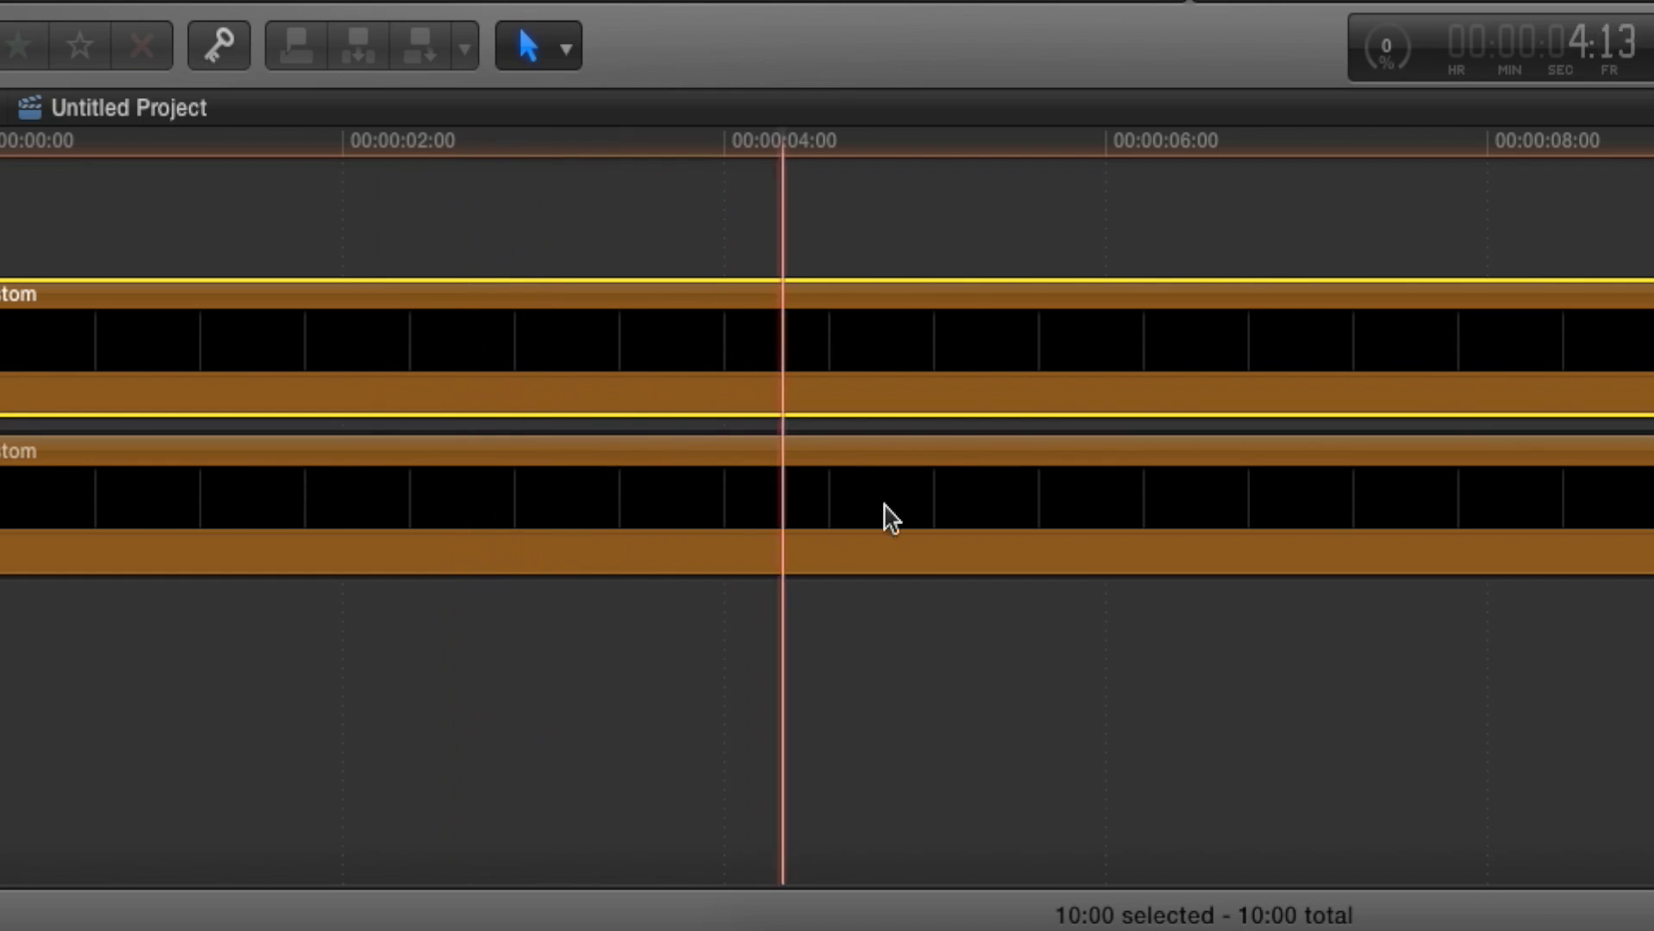
Combine the two Custom clips into a compound clip named Untitled Project Clip 2 in the 15-02-2016 event
left_click(897, 632)
left_click_drag(975, 694, 535, 221)
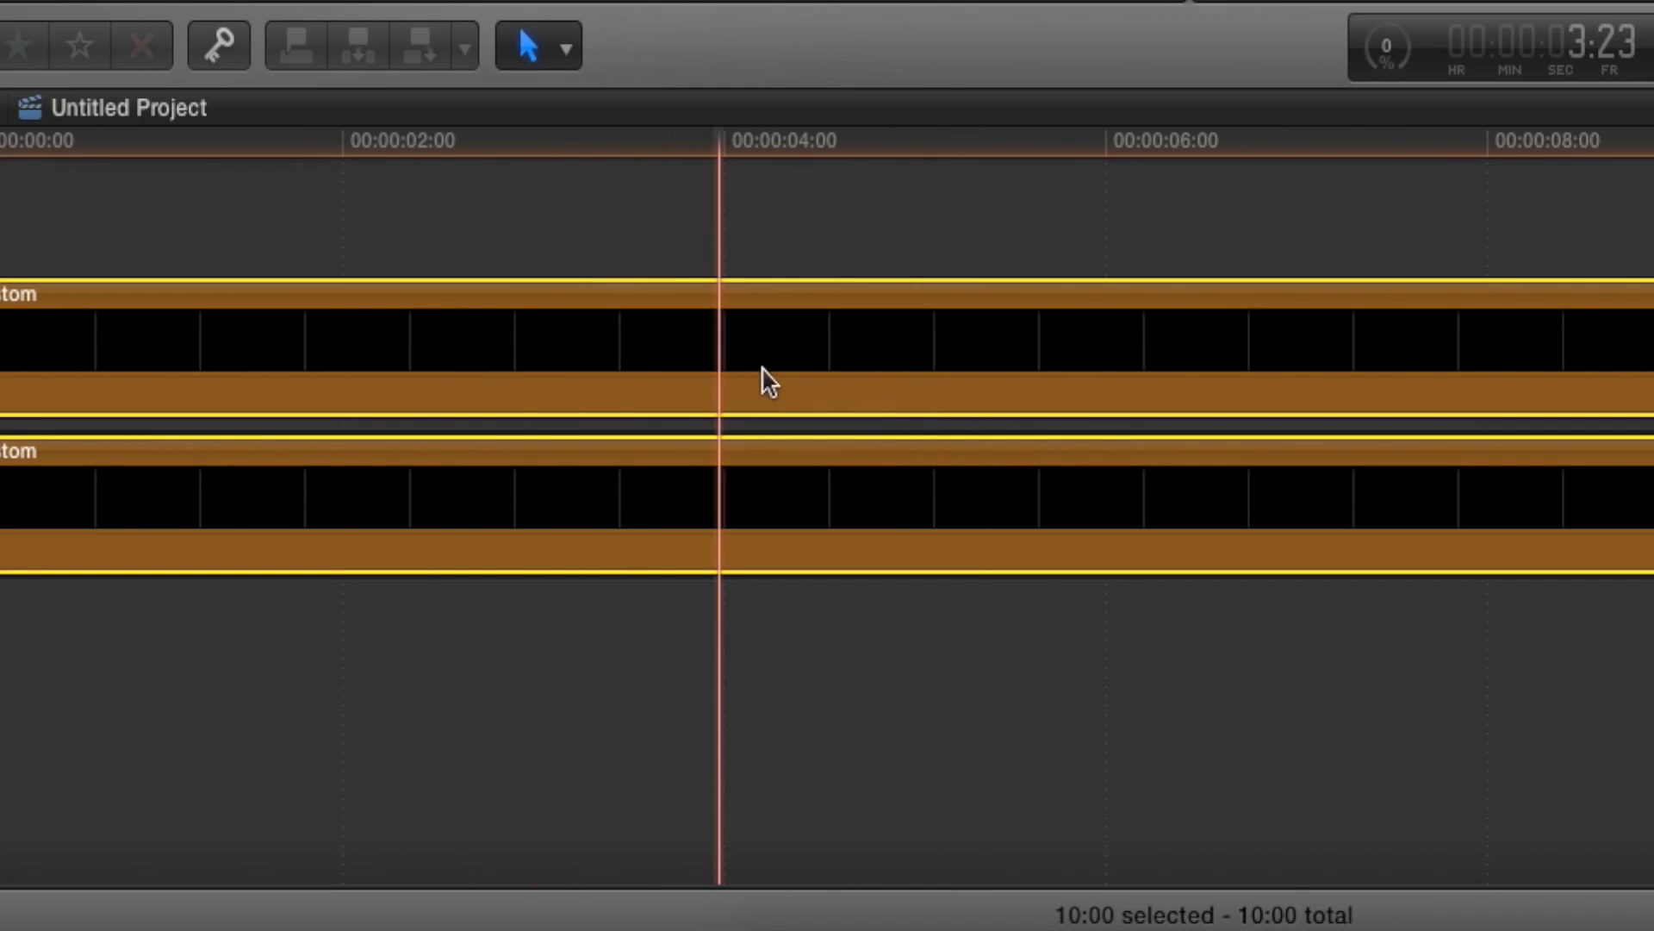
right_click(881, 349)
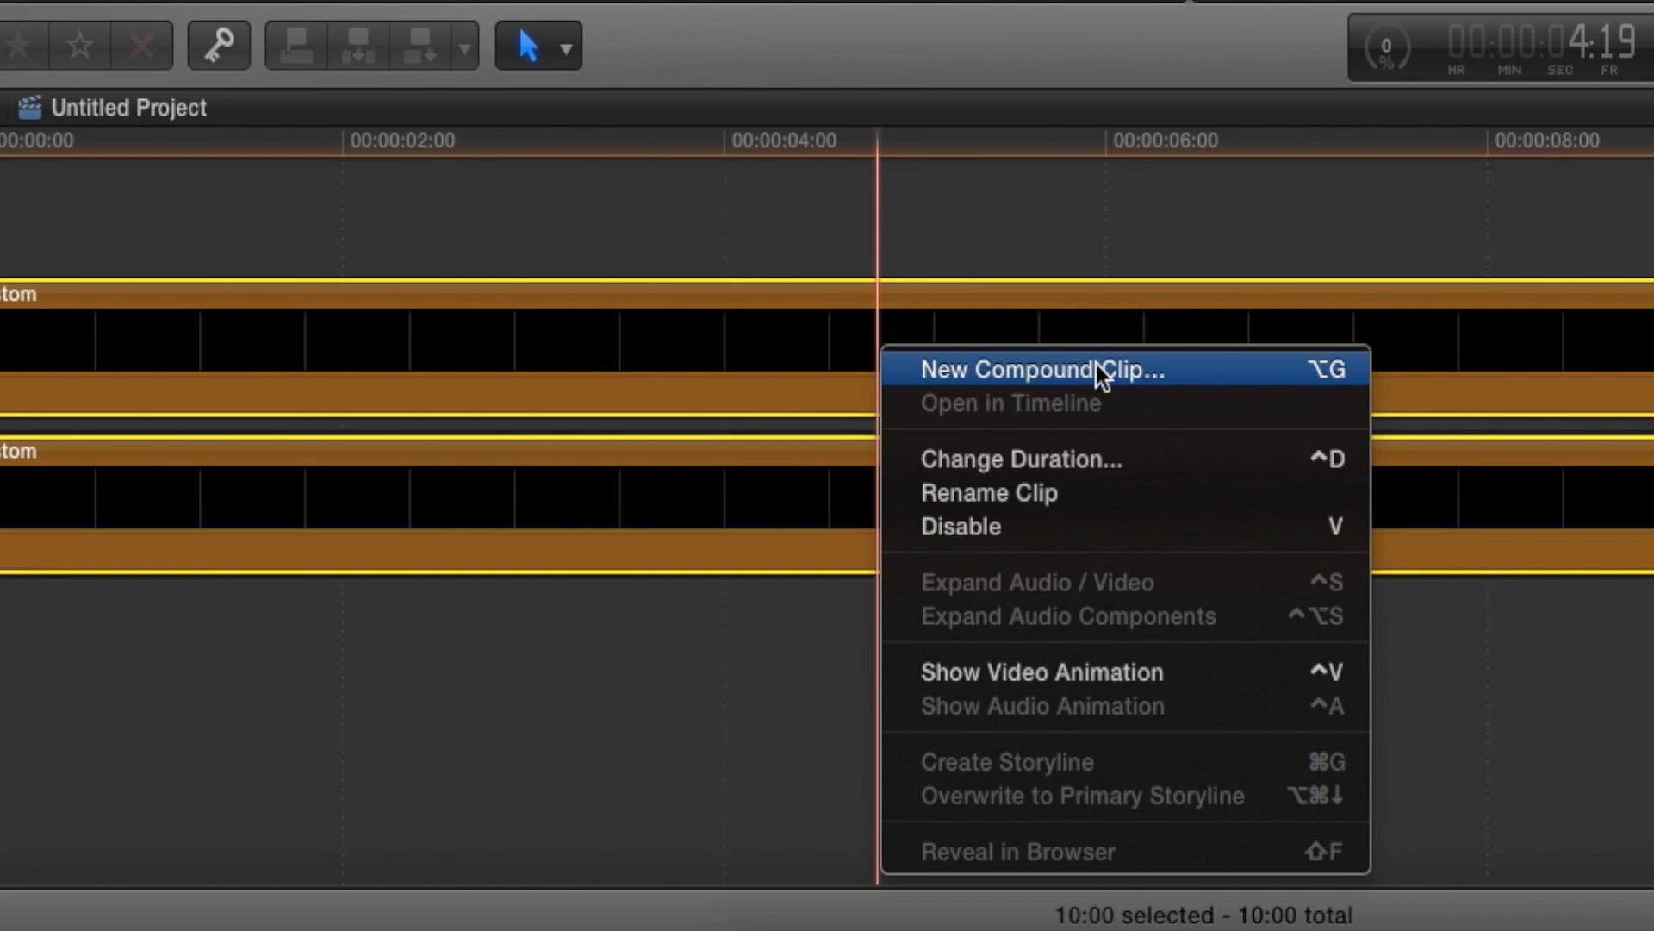
left_click(1148, 365)
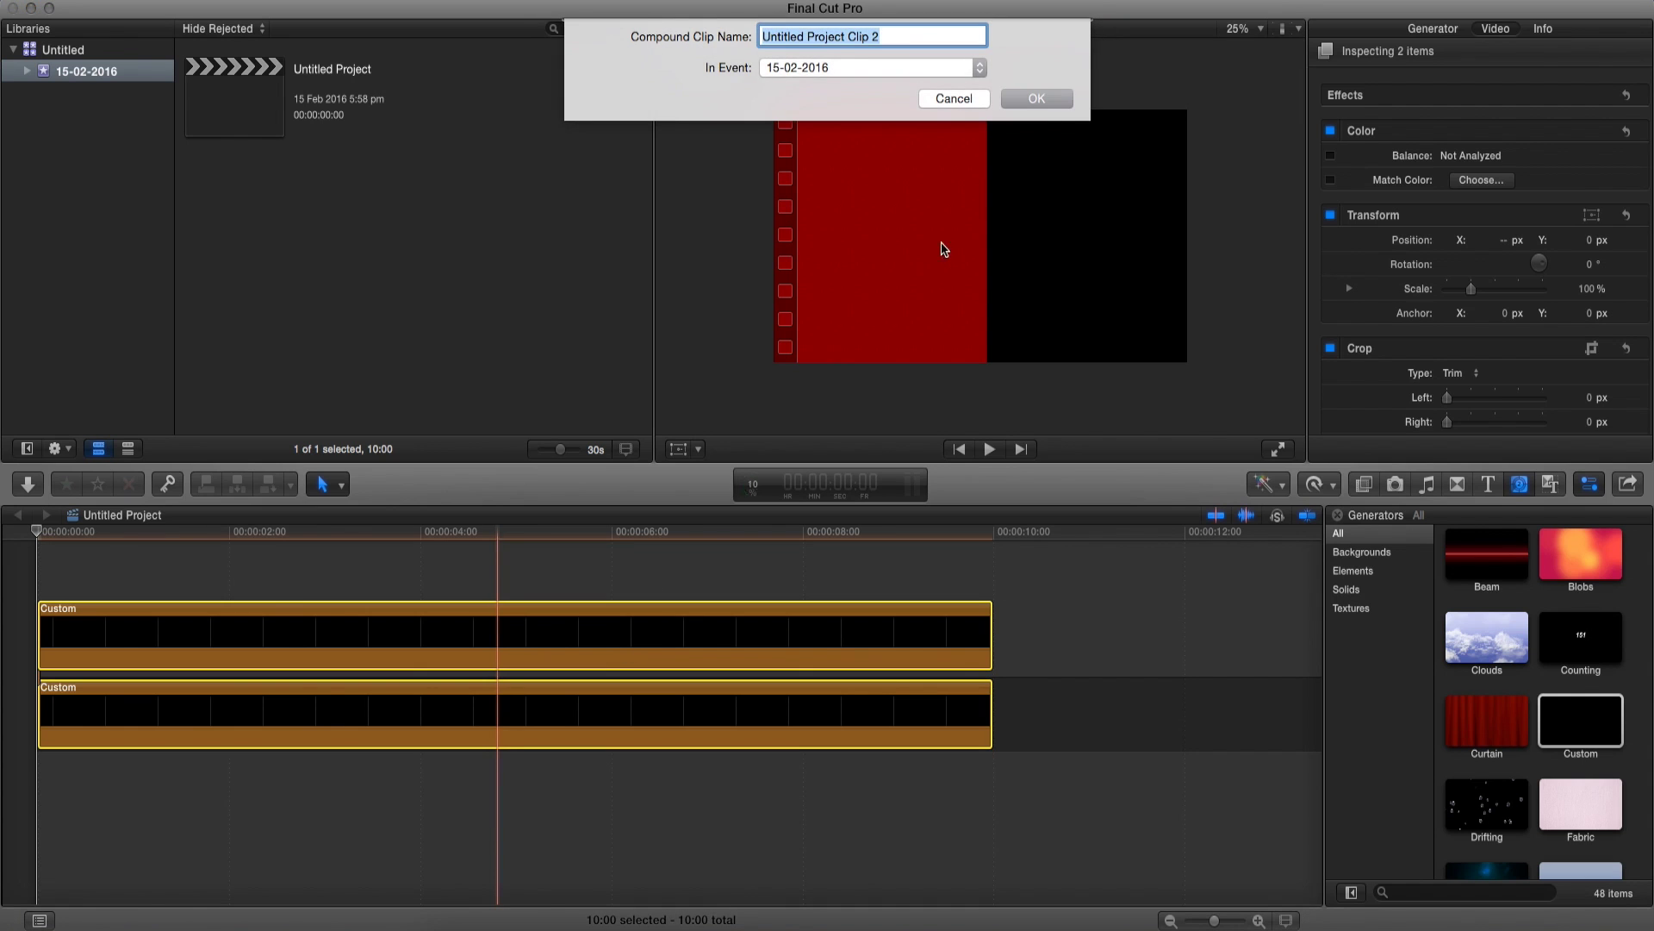
left_click(1039, 100)
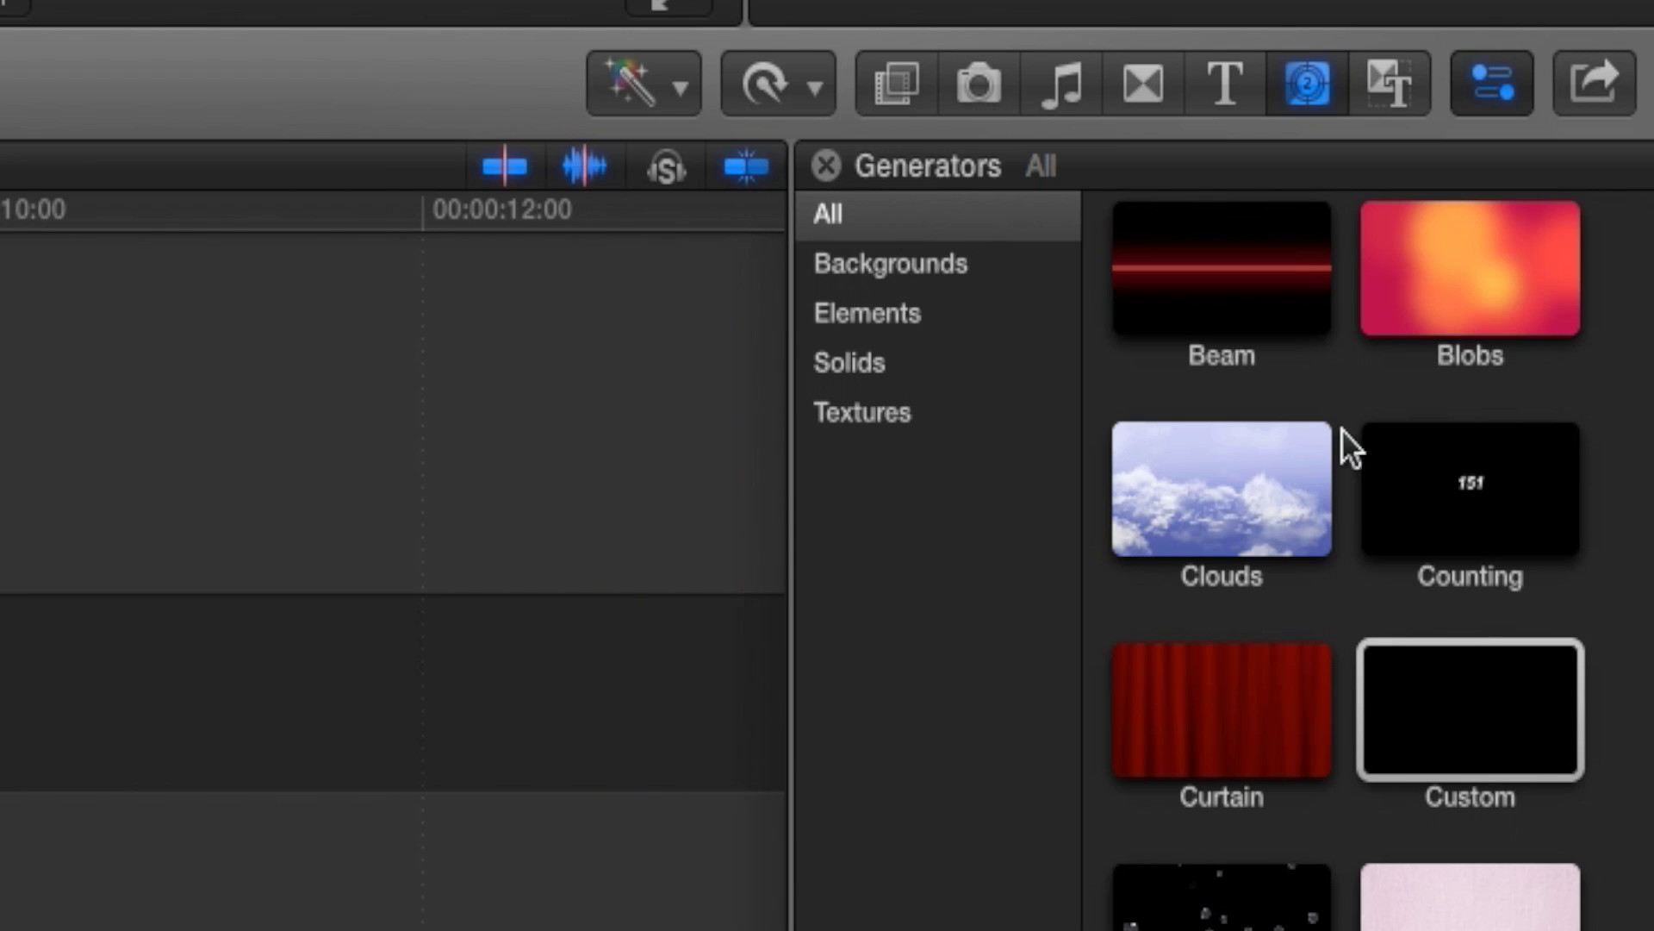
Add a black Custom generator above the compound clip and move it below the frame's left half, about X -920 px, Y -1089 px
left_click_drag(1467, 732, 38, 633)
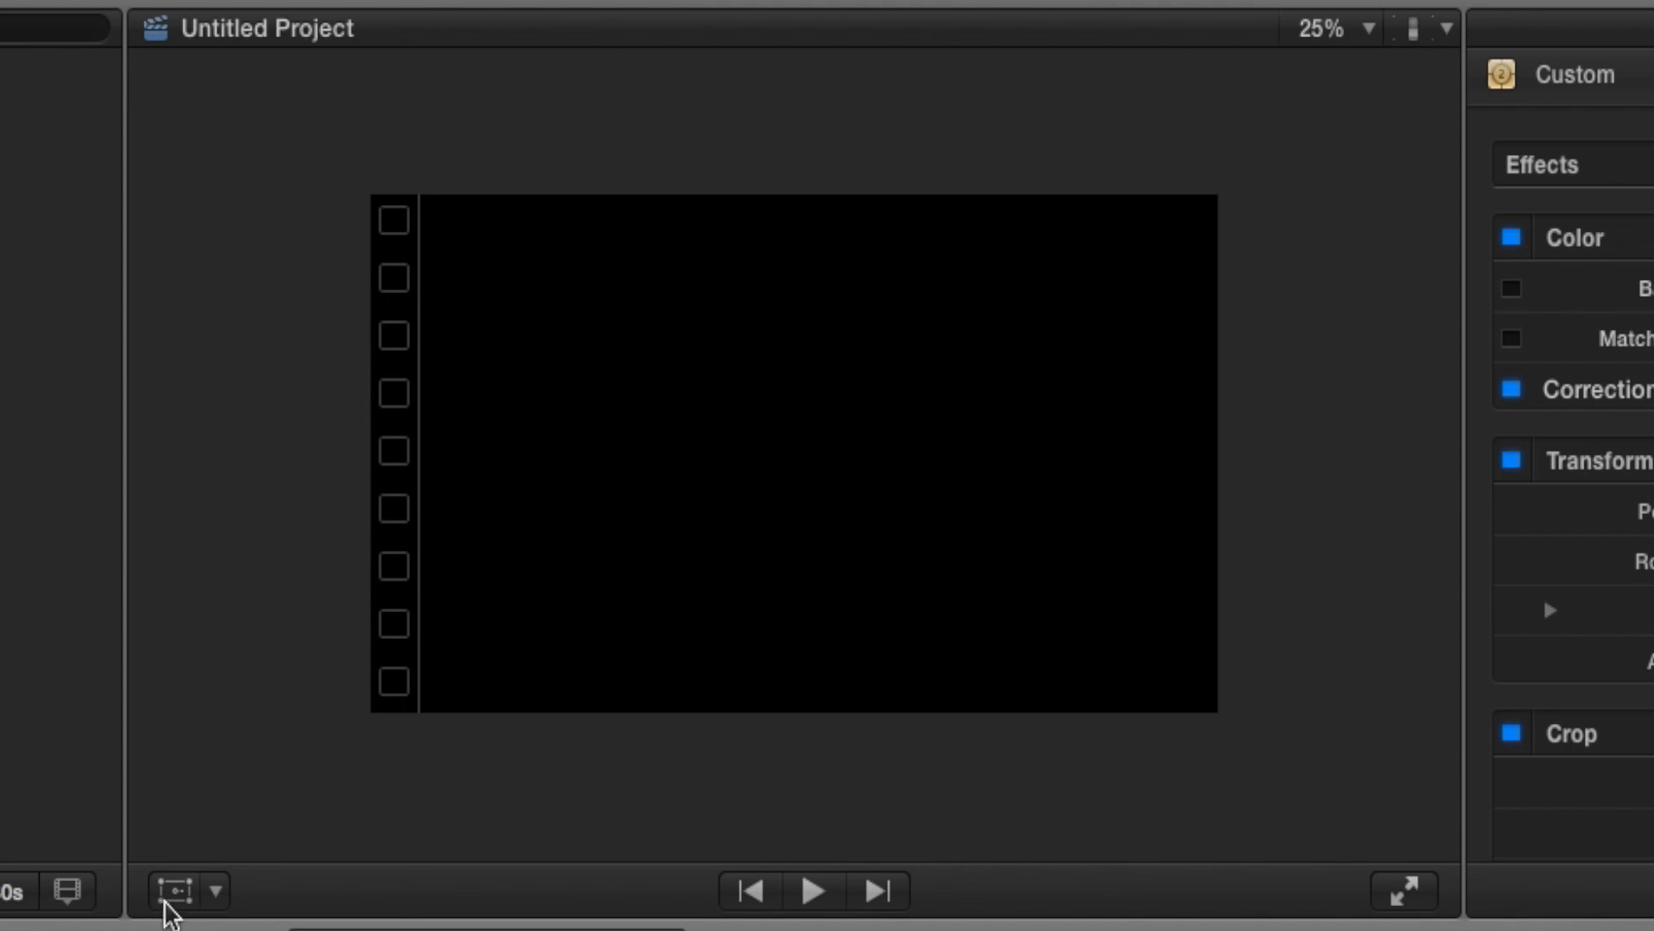
left_click(175, 891)
left_click_drag(804, 469, 370, 524)
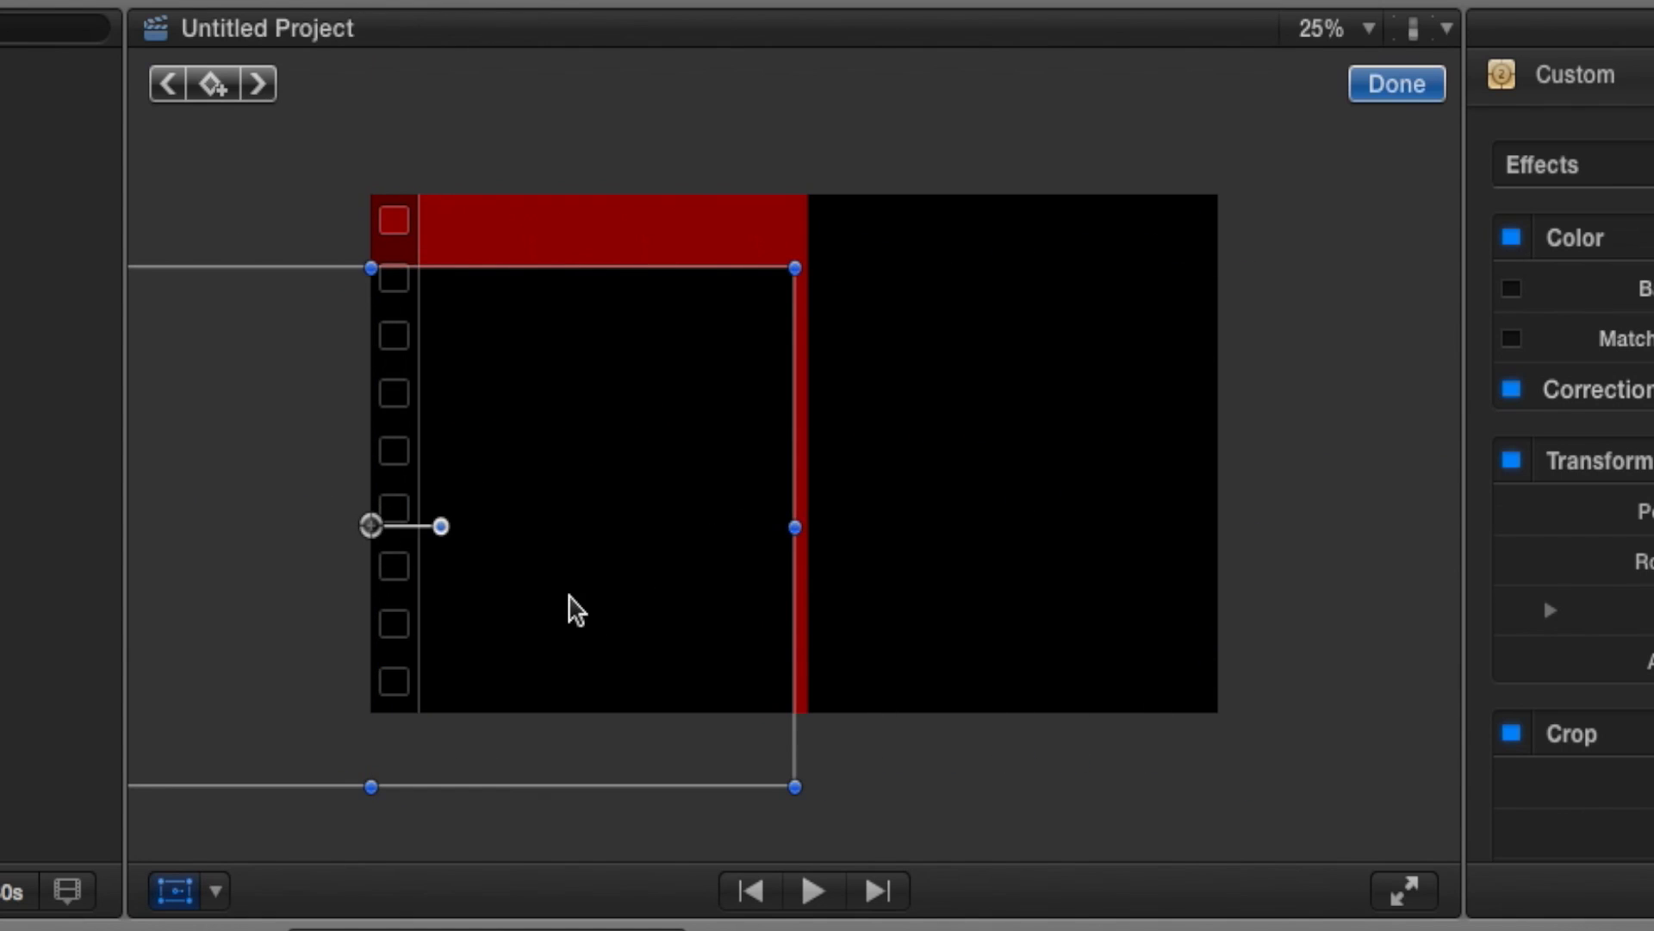
left_click_drag(572, 605, 559, 523)
left_click_drag(380, 466, 389, 929)
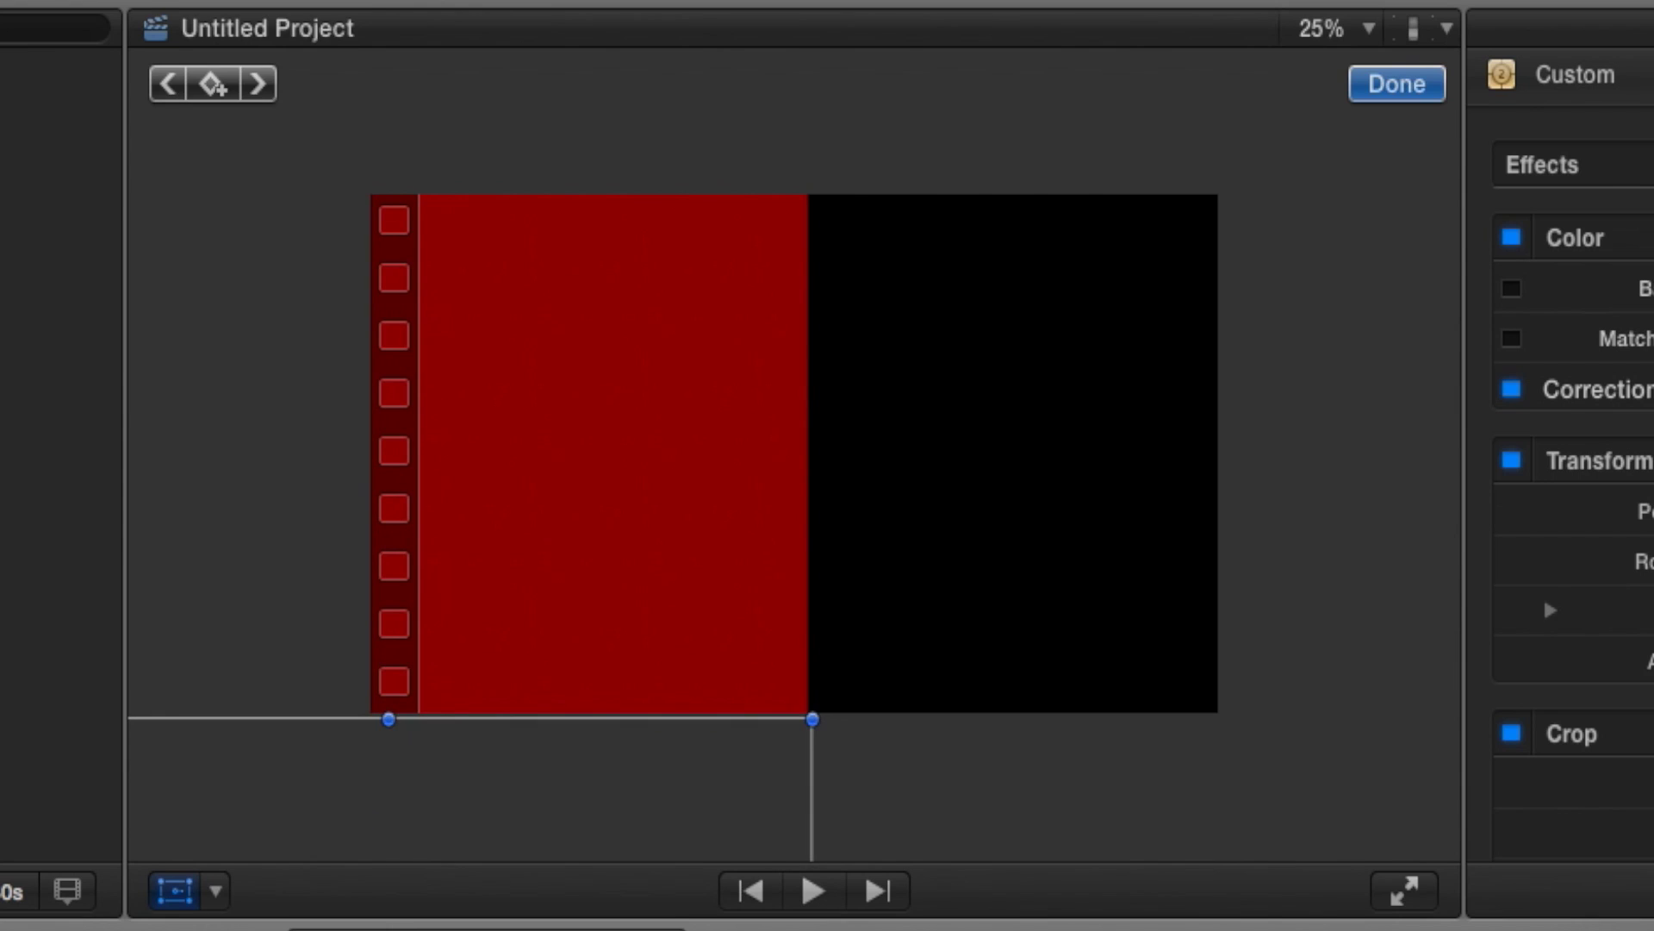
left_click(1385, 83)
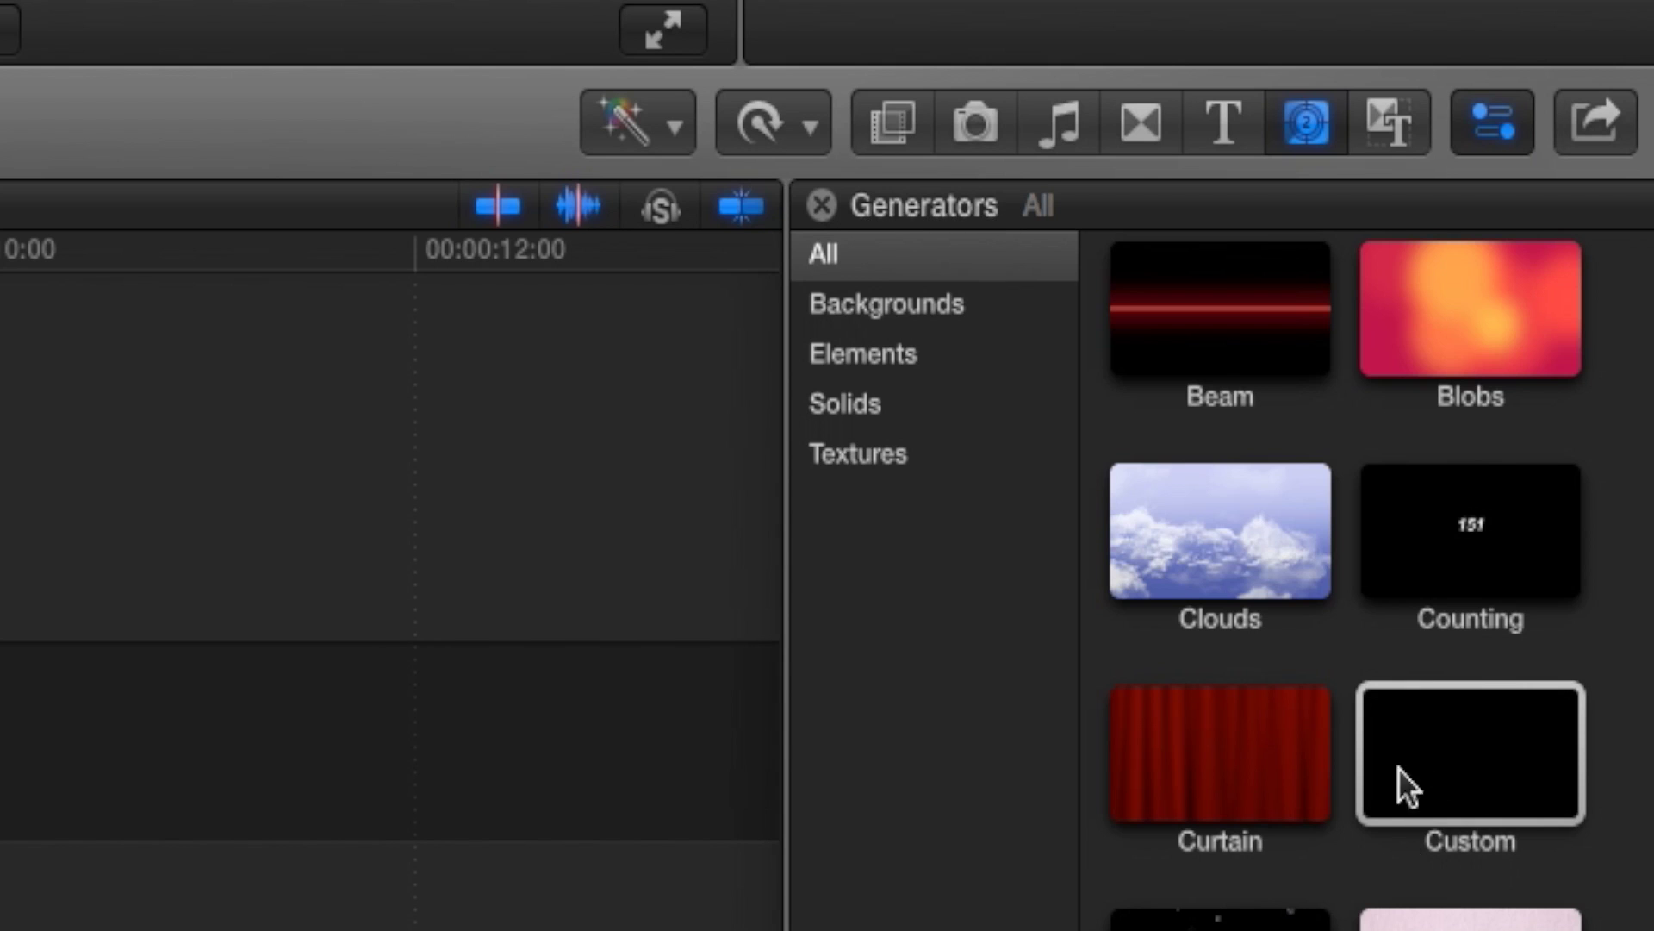
Stack another Custom generator on top and colour it red with the Global color at 0°, 100%
left_click_drag(1398, 767, 54, 572)
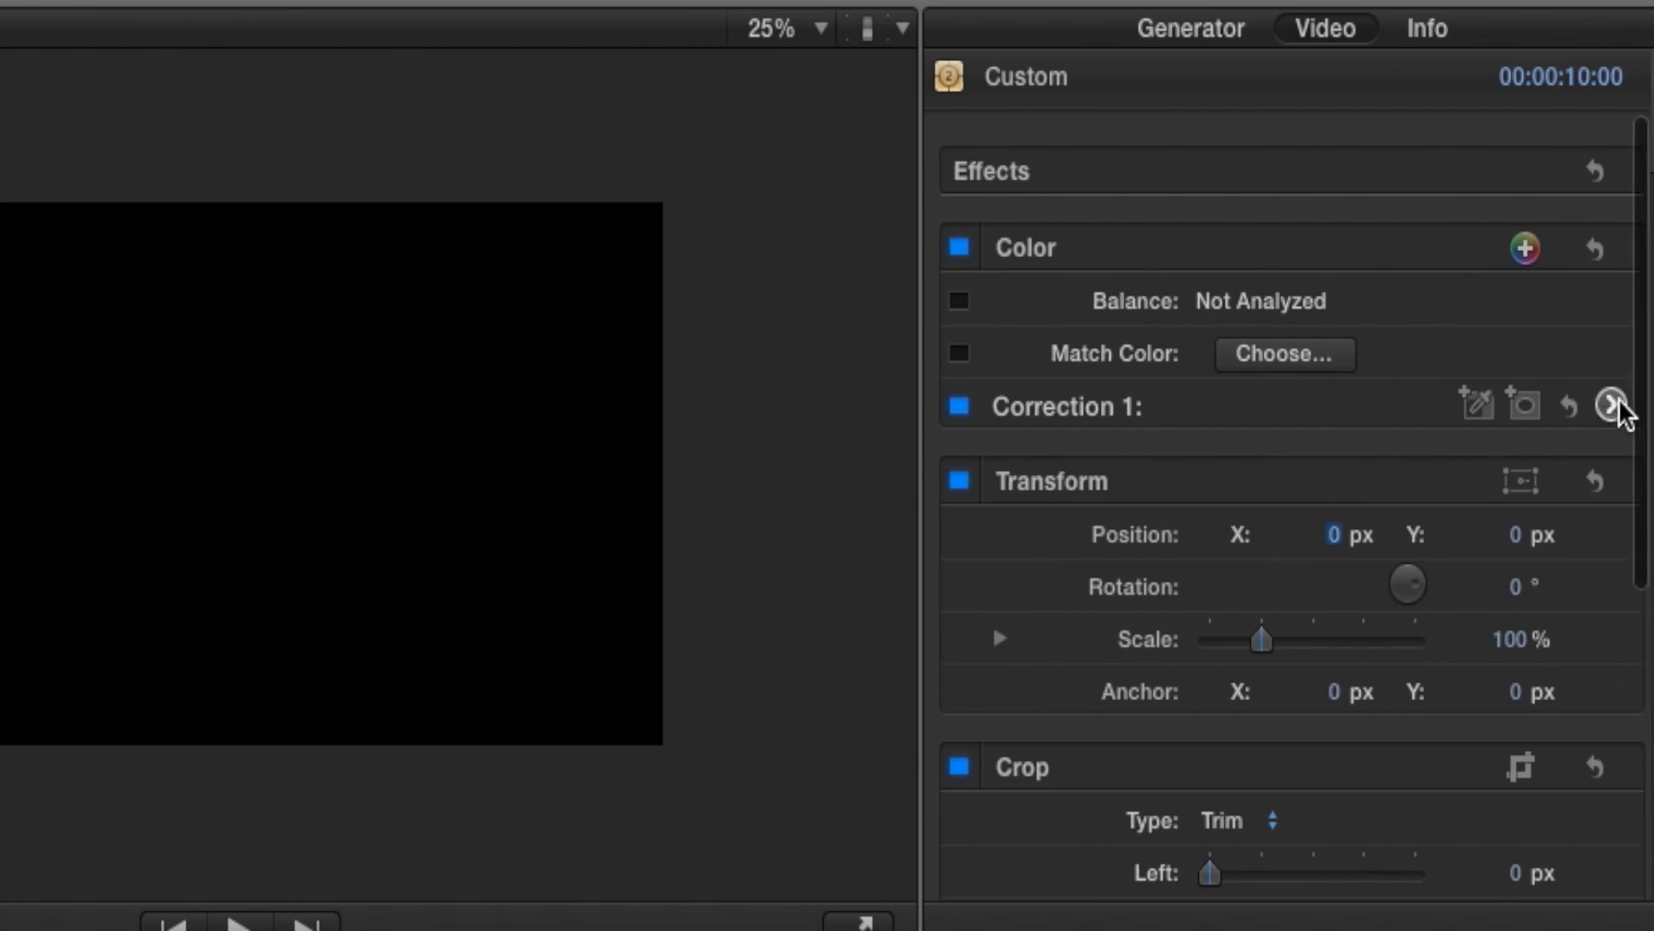
left_click(1583, 617)
left_click_drag(1162, 428, 892, 190)
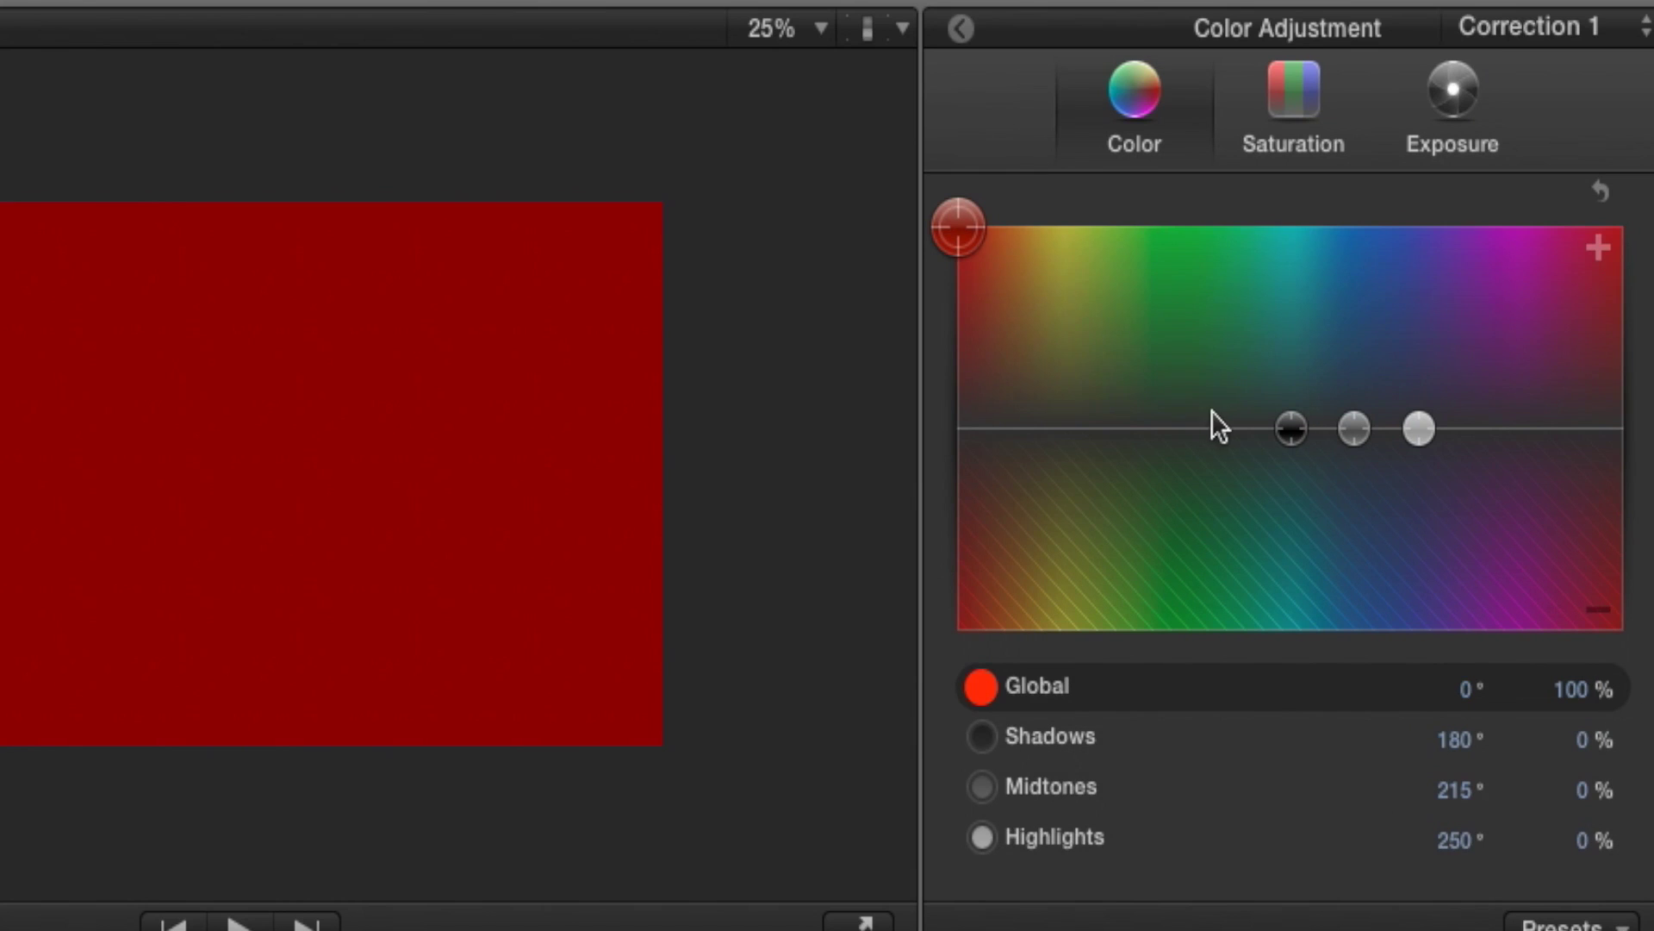
left_click(961, 27)
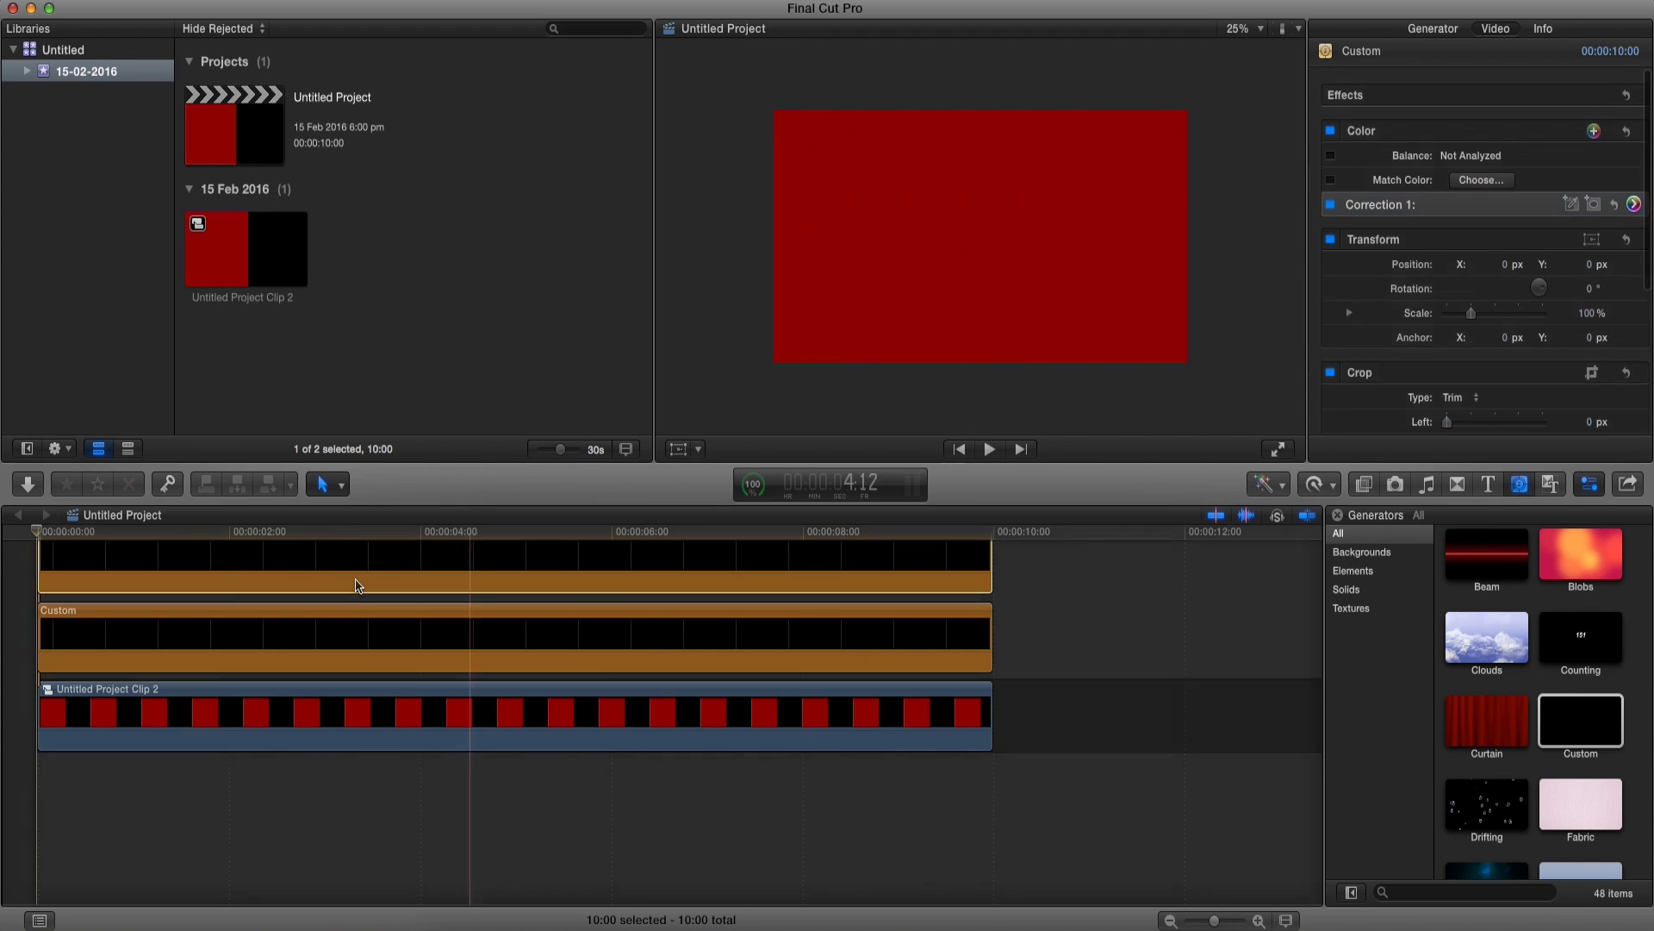
Move the new red clip just below the frame's right half, about X 988 px, Y -1090 px
scroll(355, 604, "up", 2)
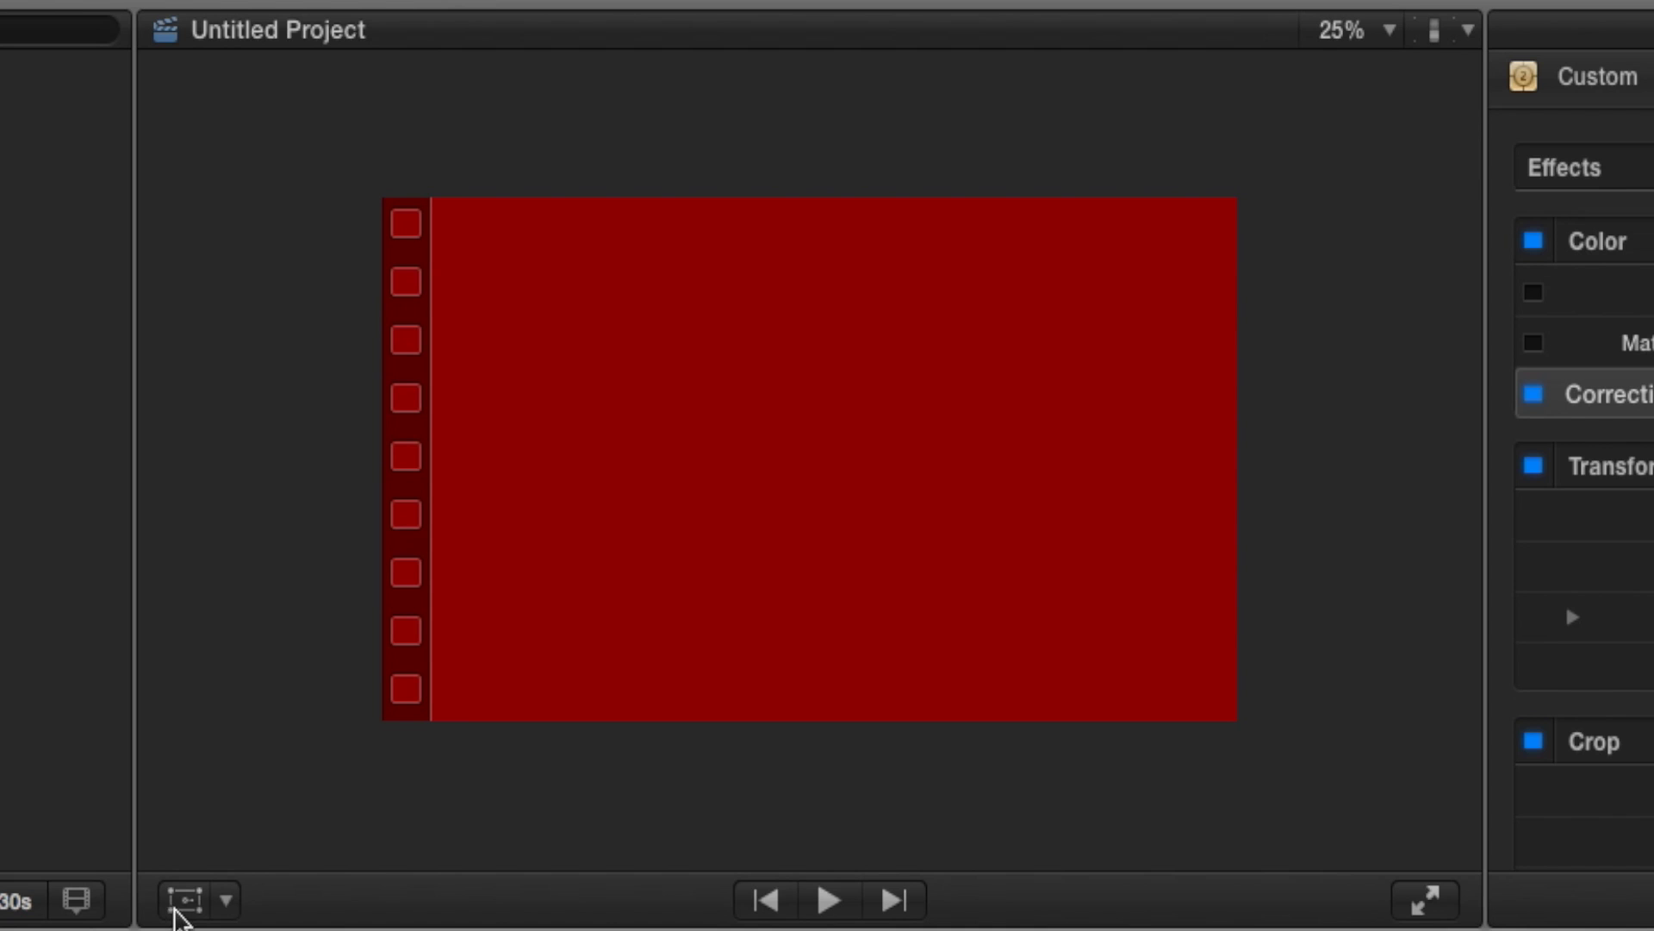
left_click(184, 901)
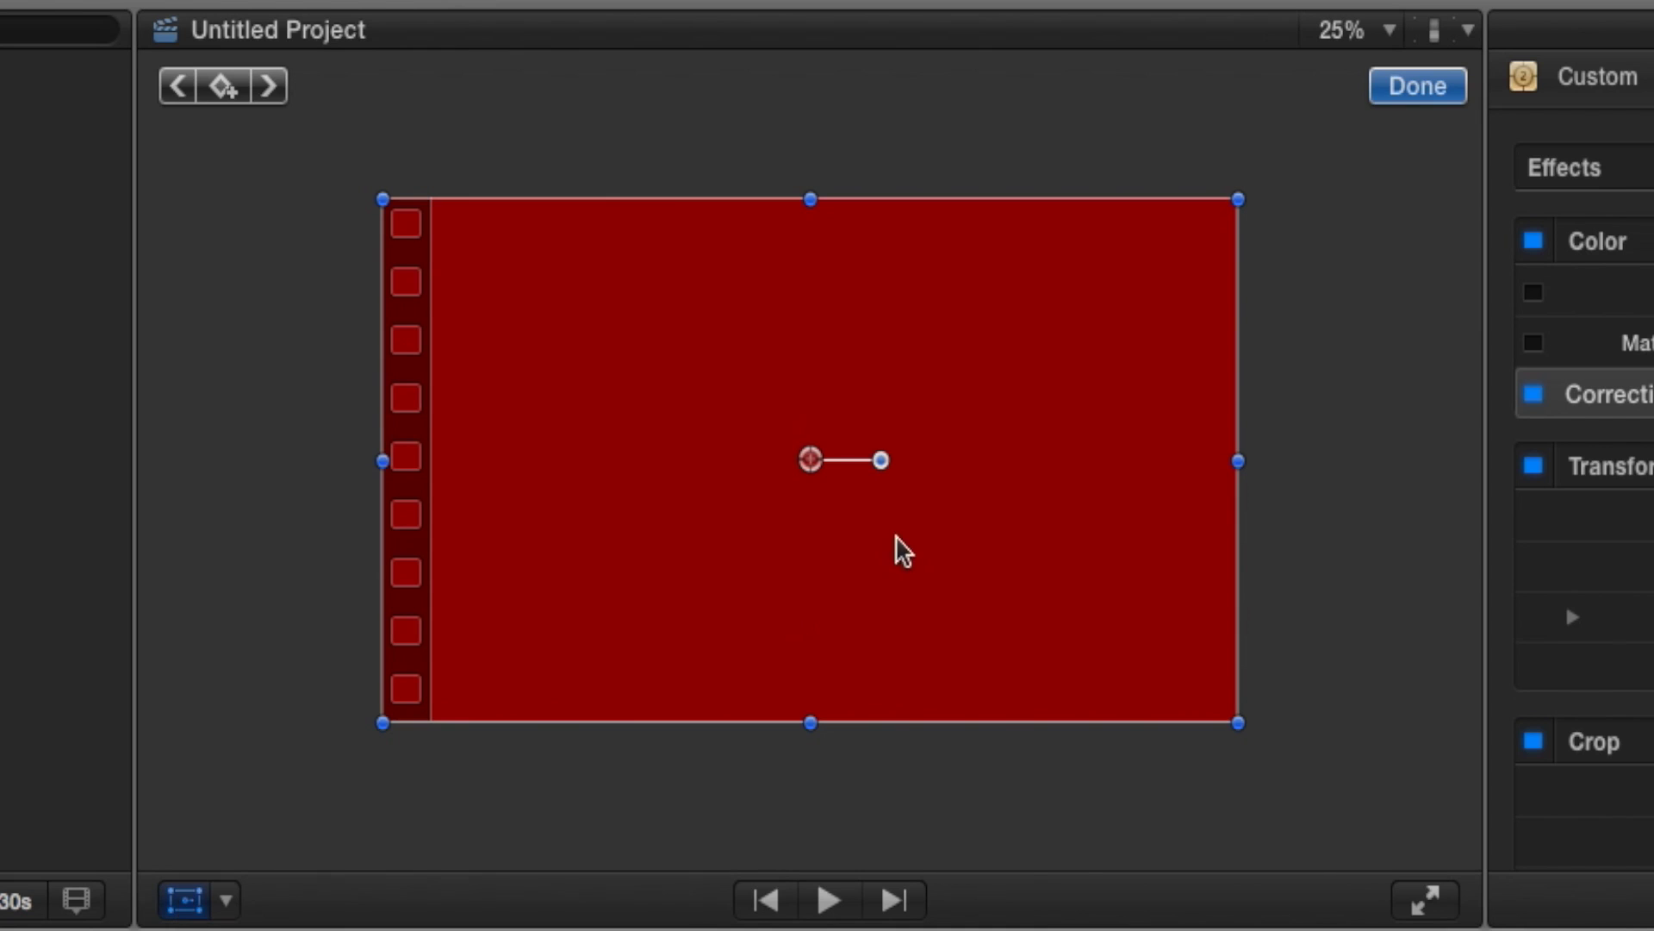
left_click_drag(817, 469, 1239, 919)
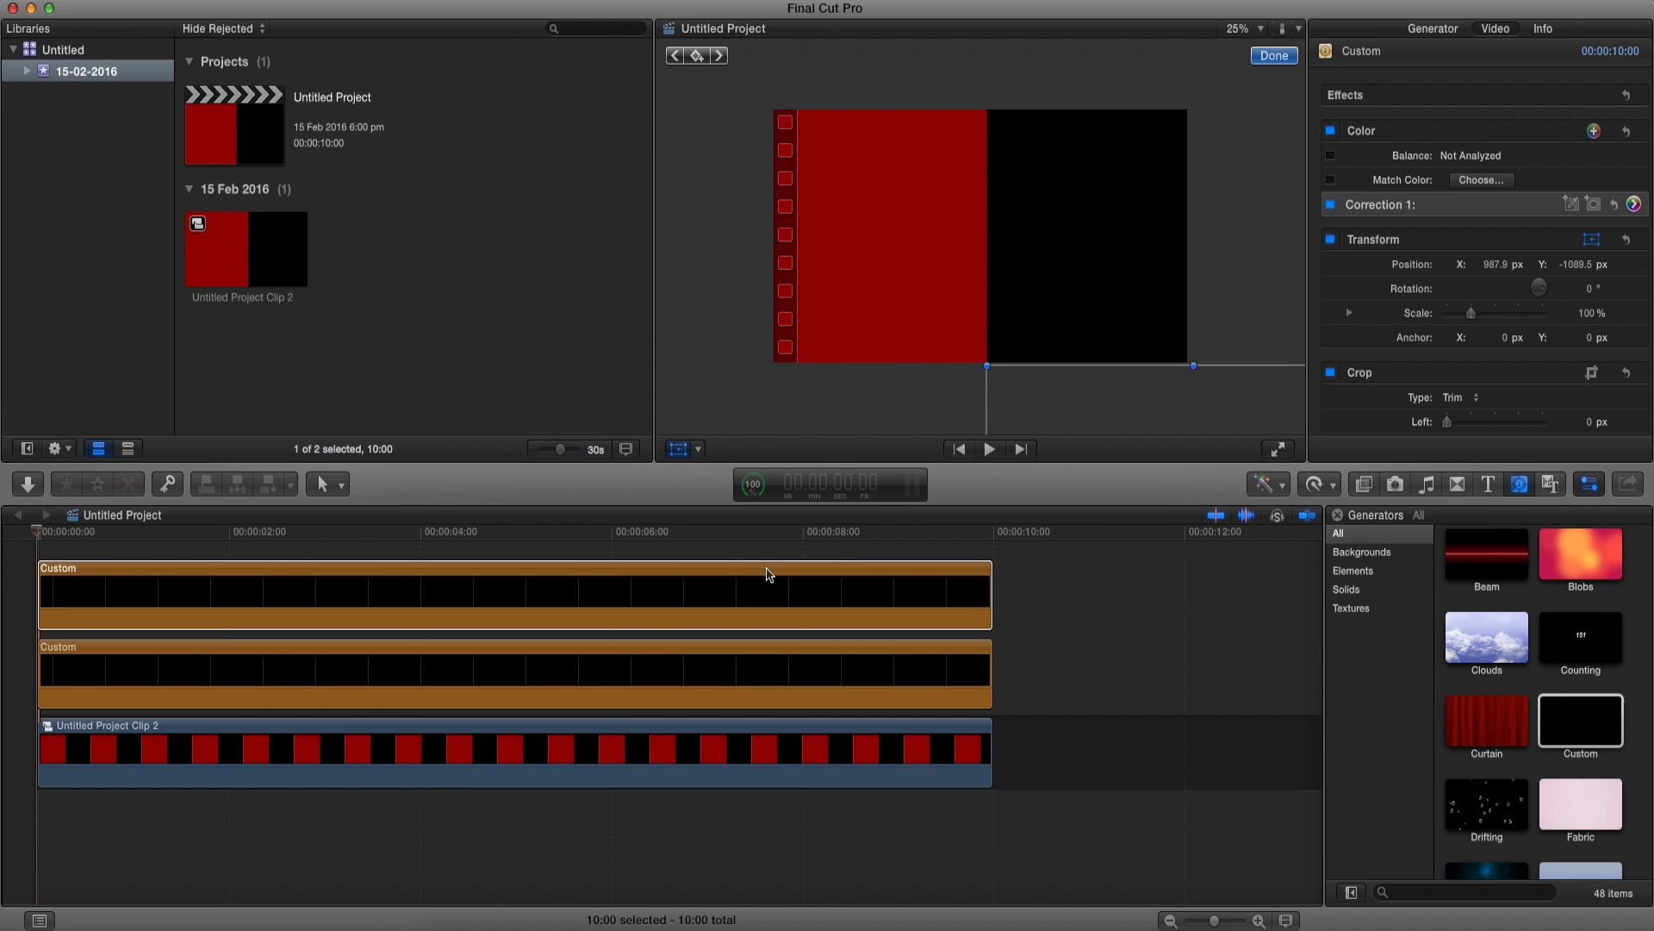
Add a transform keyframe to the black Custom clip at the start of the timeline
left_click(739, 671)
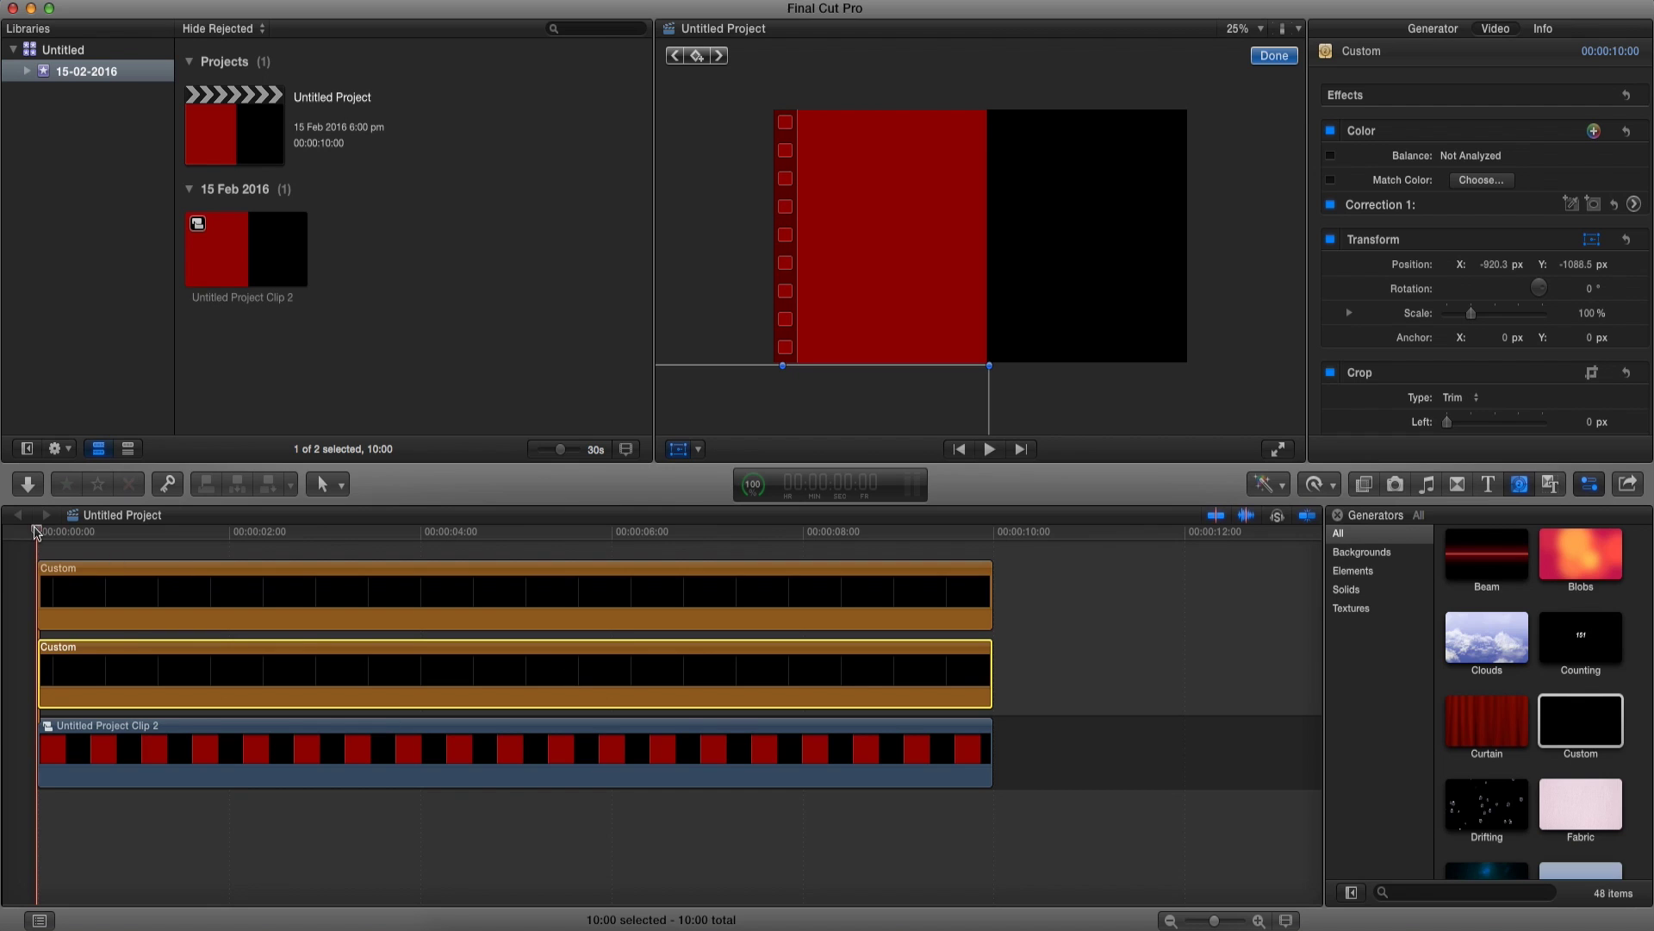
left_click_drag(36, 531, 112, 527)
left_click_drag(220, 261, 66, 258)
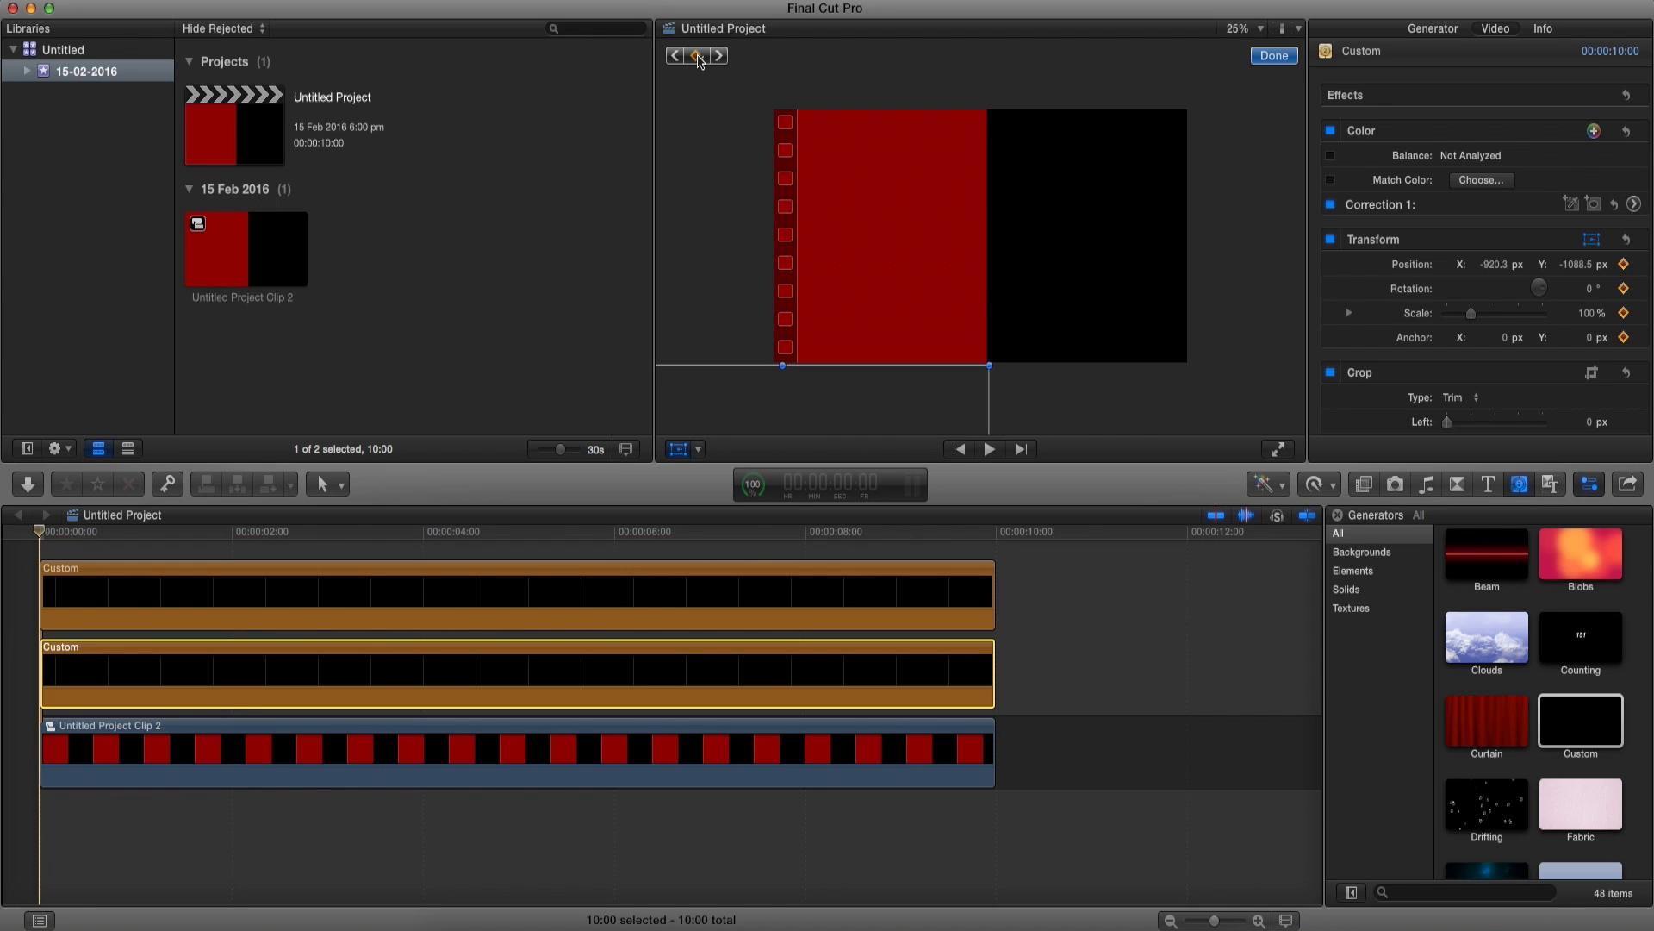
About 20 frames in, raise the black Custom clip over the frame's left half at about X -928 px, Y 0 px
key("shift+Right")
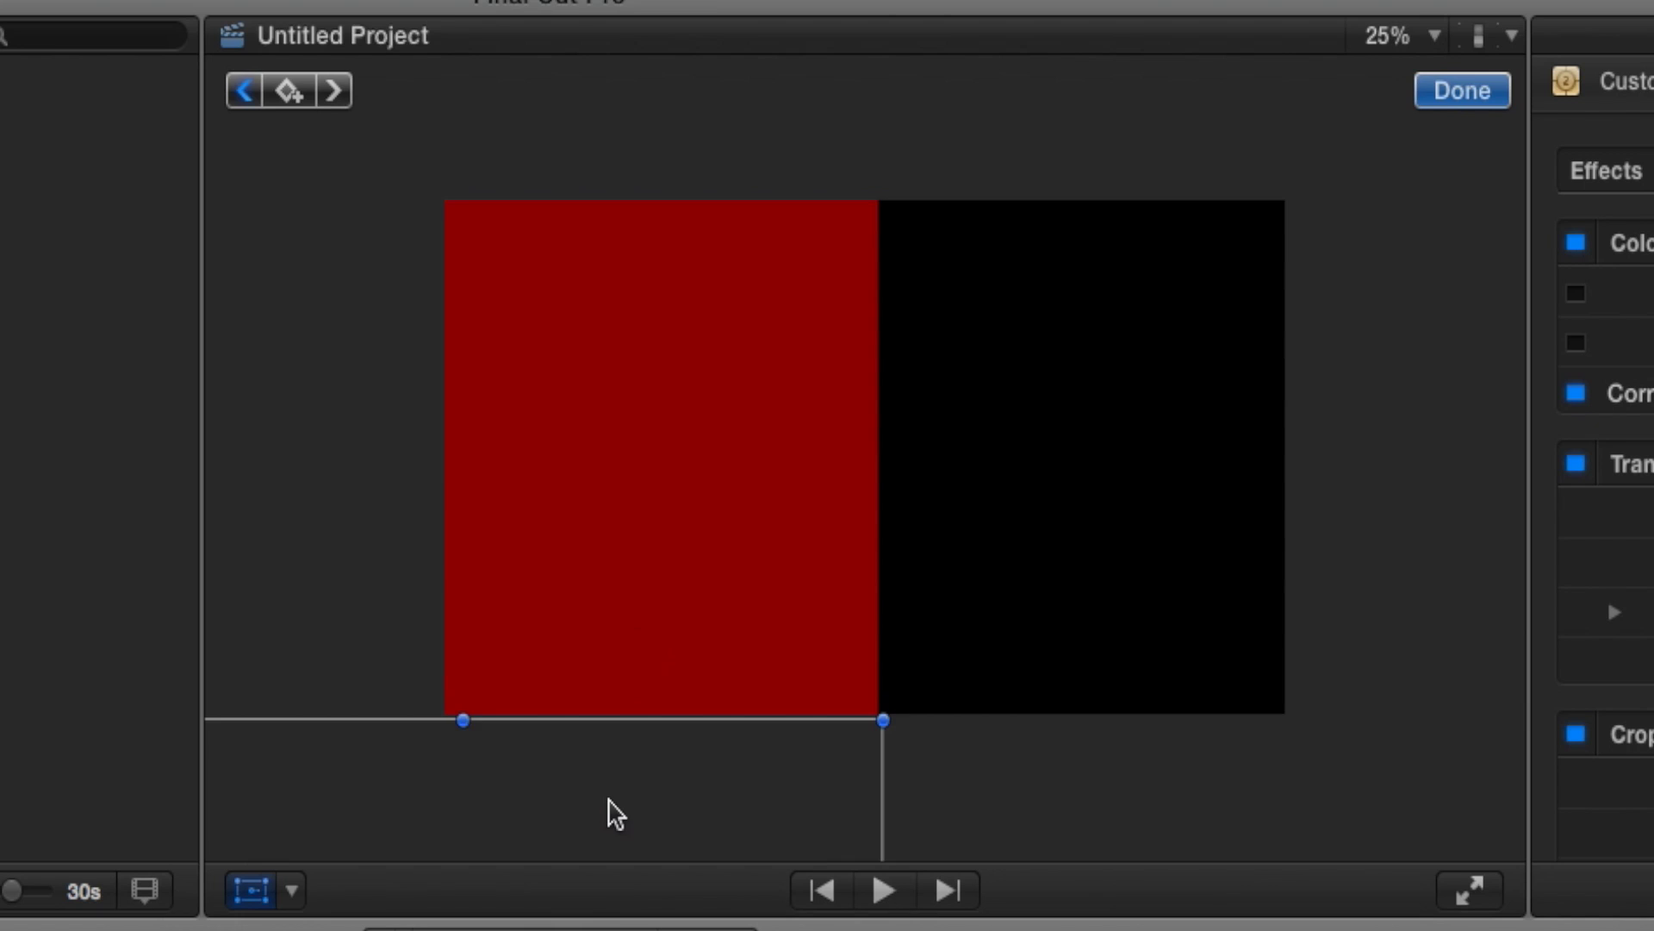
left_click_drag(857, 410, 853, 165)
left_click_drag(603, 315, 595, 298)
left_click_drag(450, 458, 458, 456)
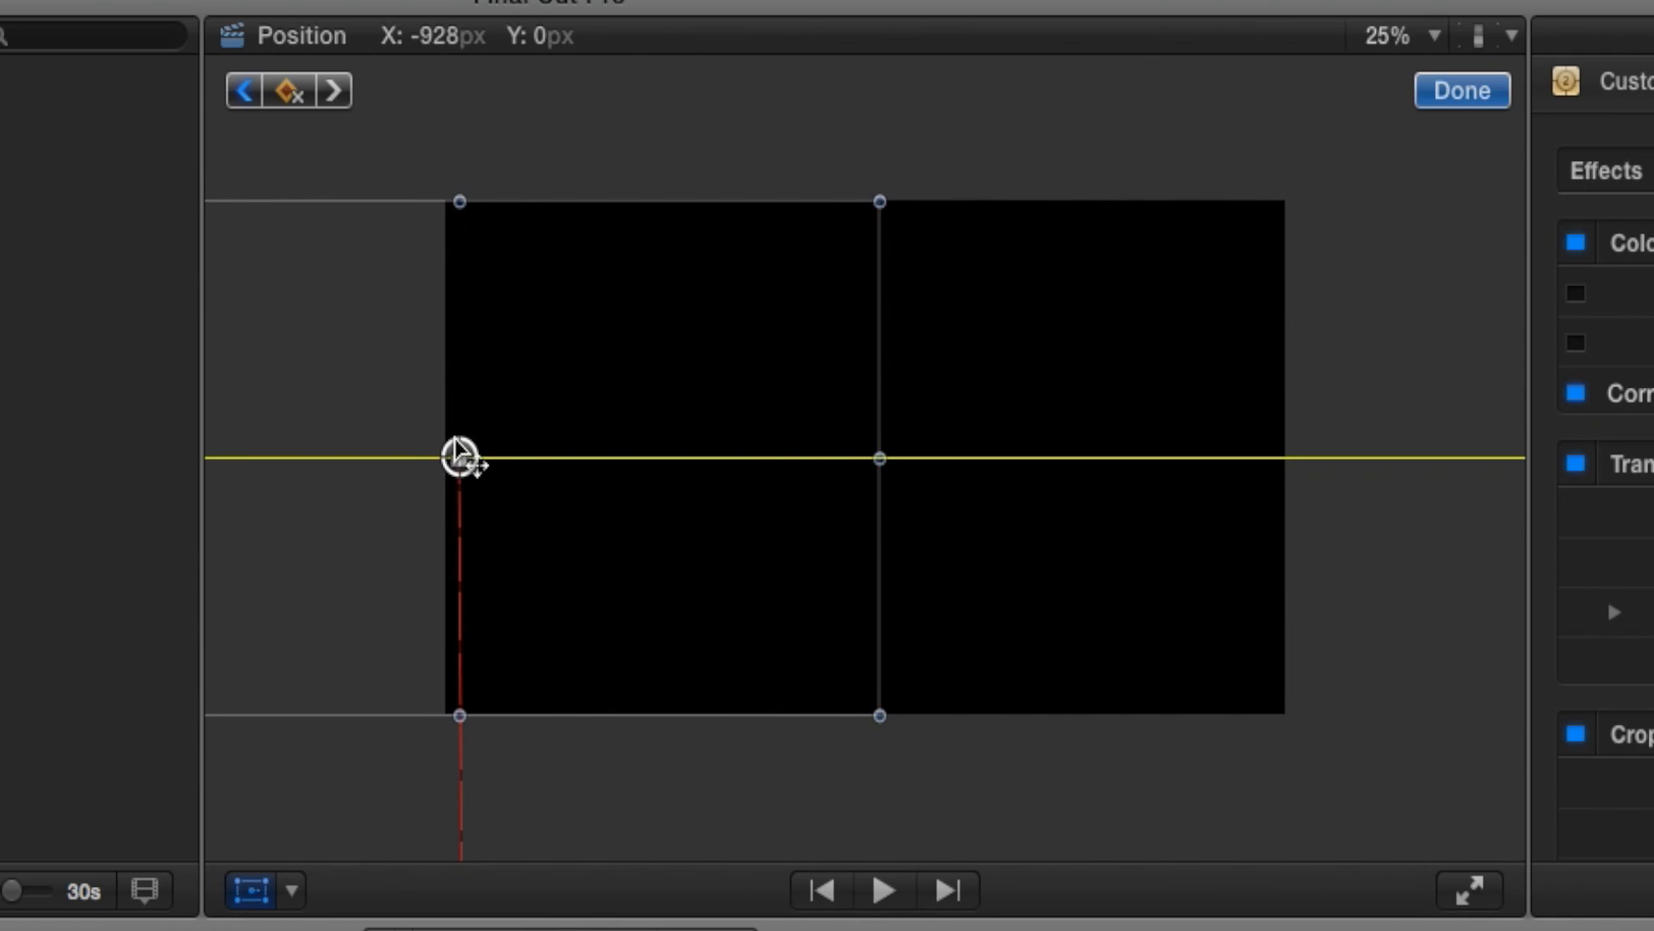
left_click(1462, 91)
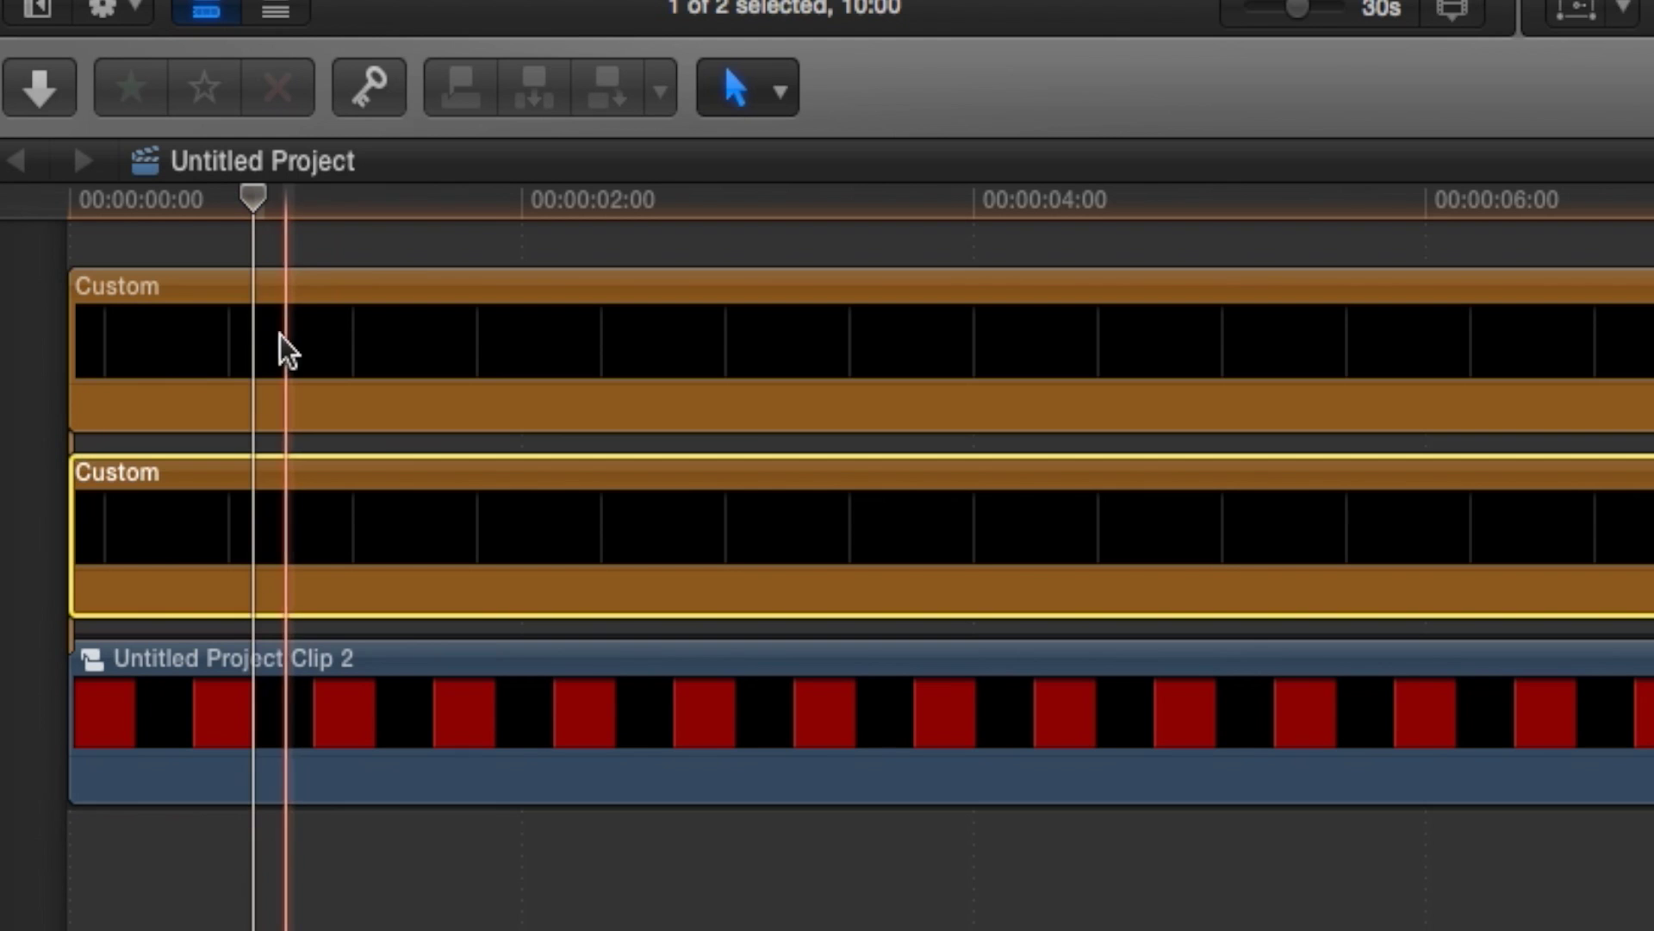
Add a transform keyframe to the top red Custom clip at the timeline start and move the playhead to frame 20
left_click(123, 588)
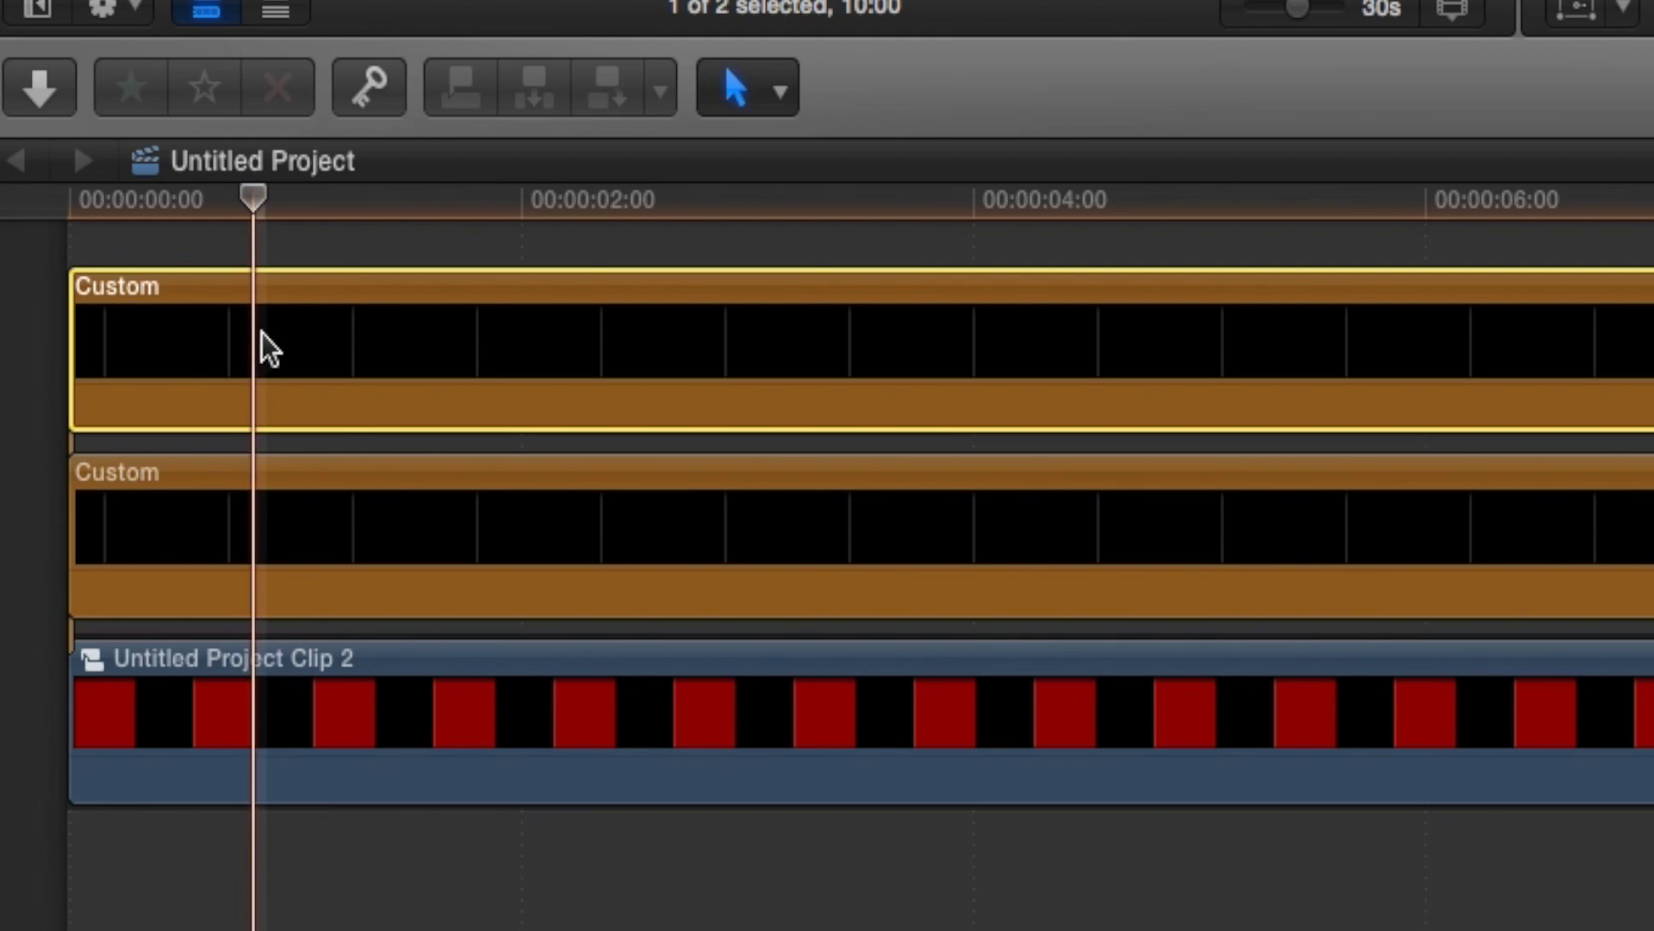
left_click_drag(252, 200, 34, 209)
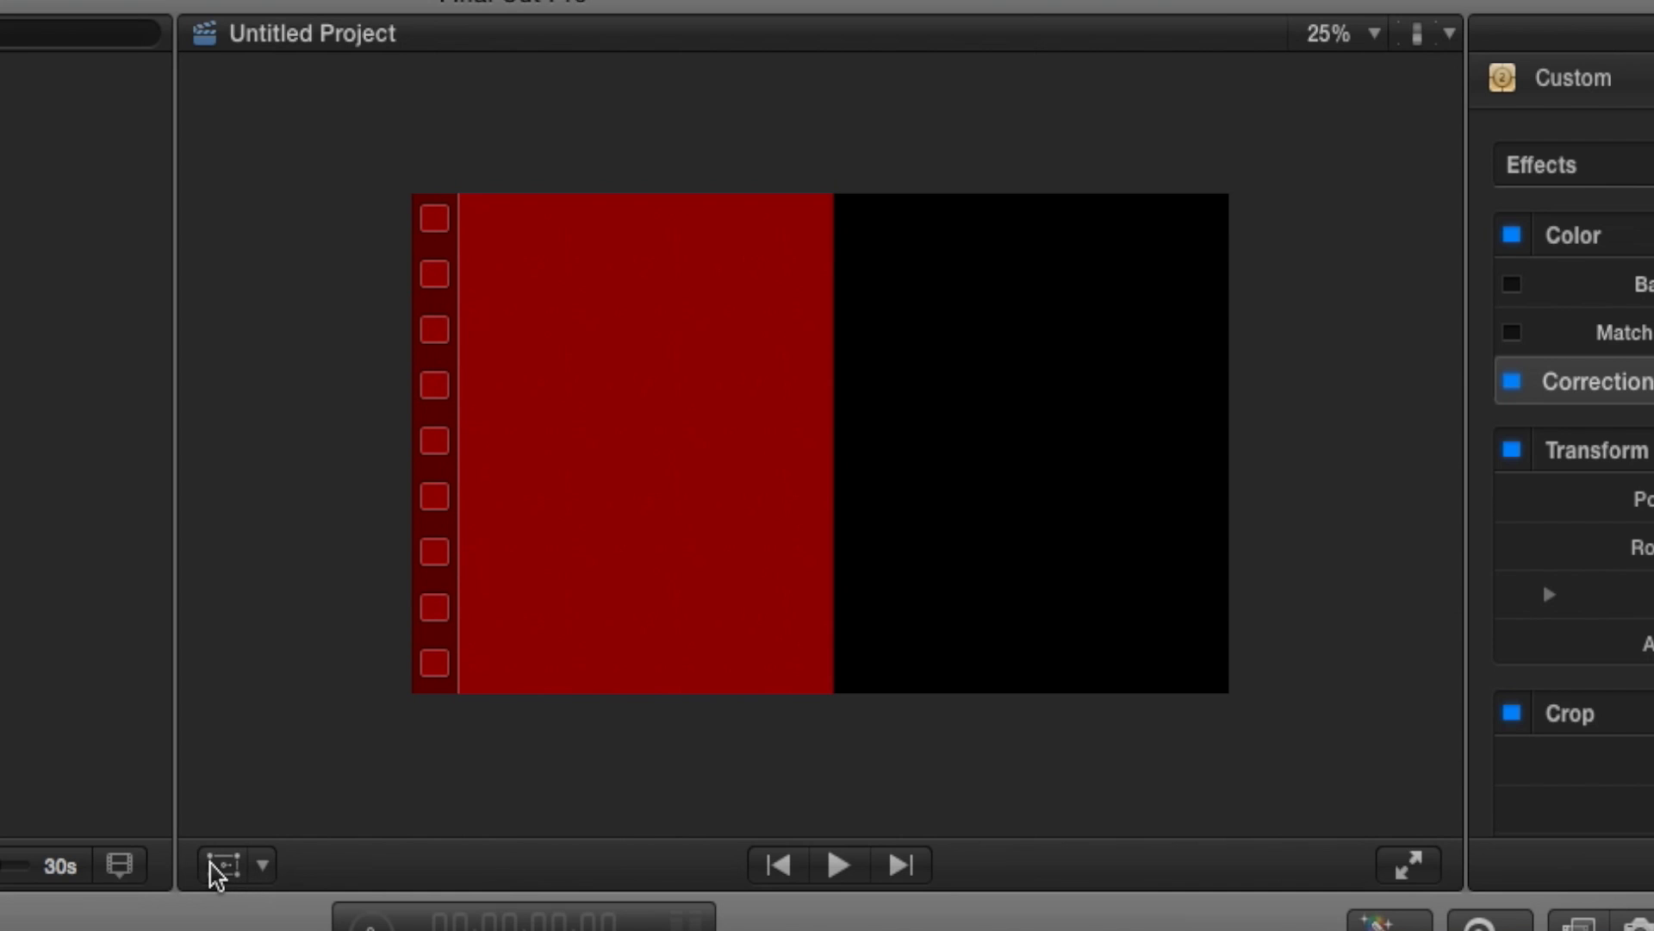
left_click(221, 866)
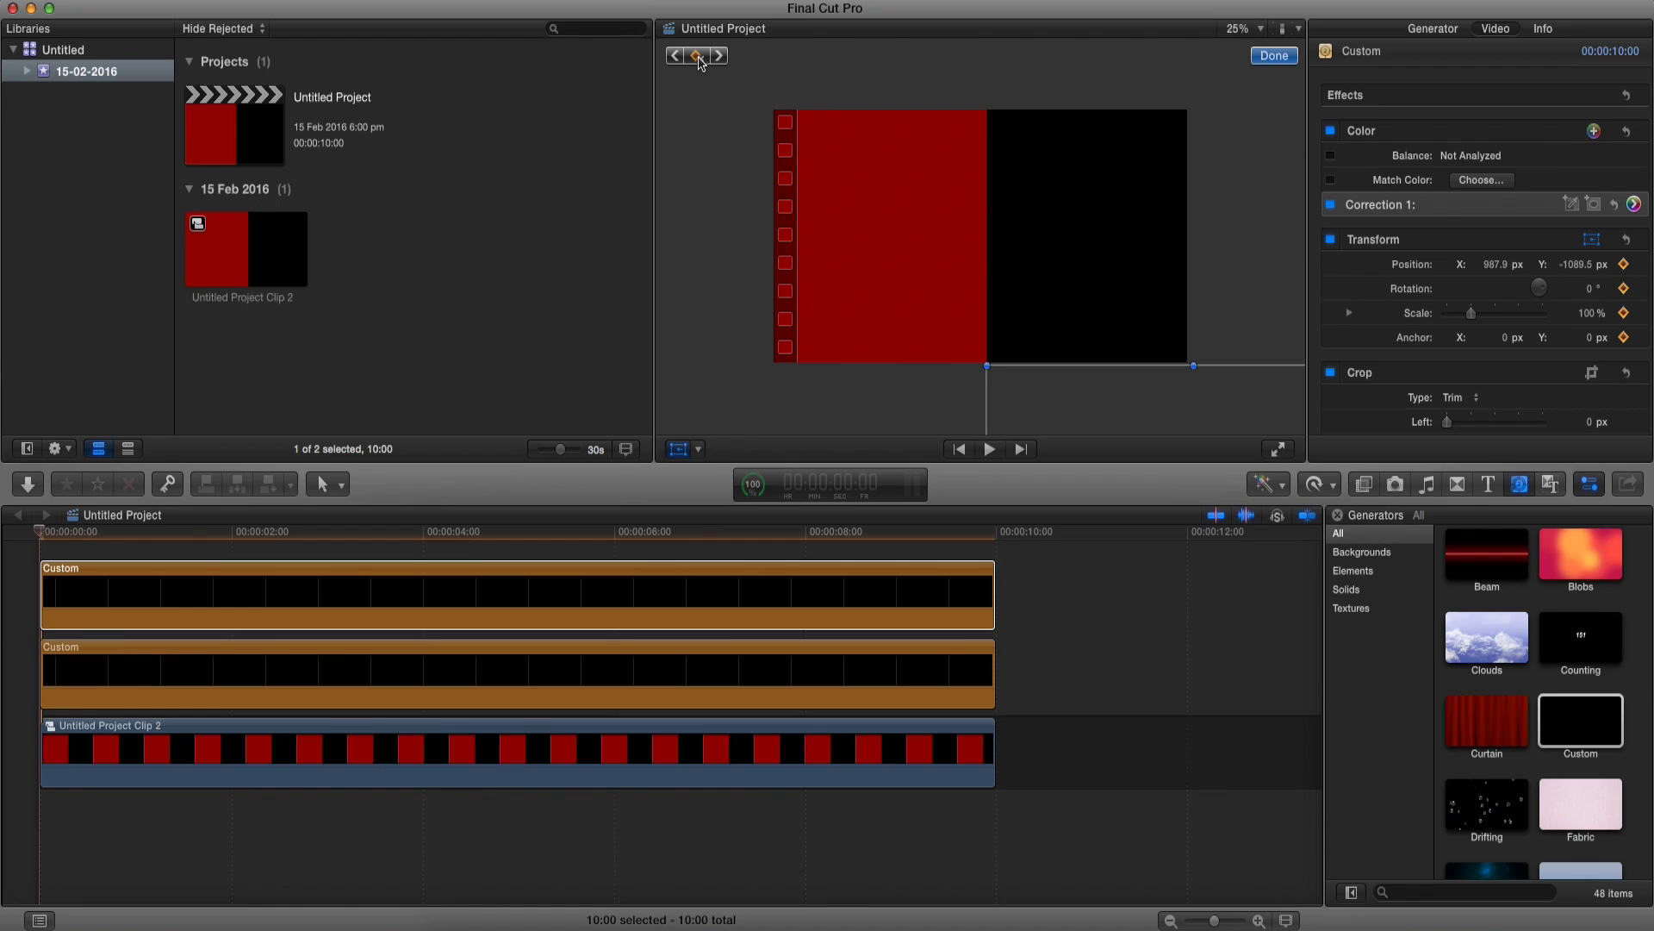
key("space")
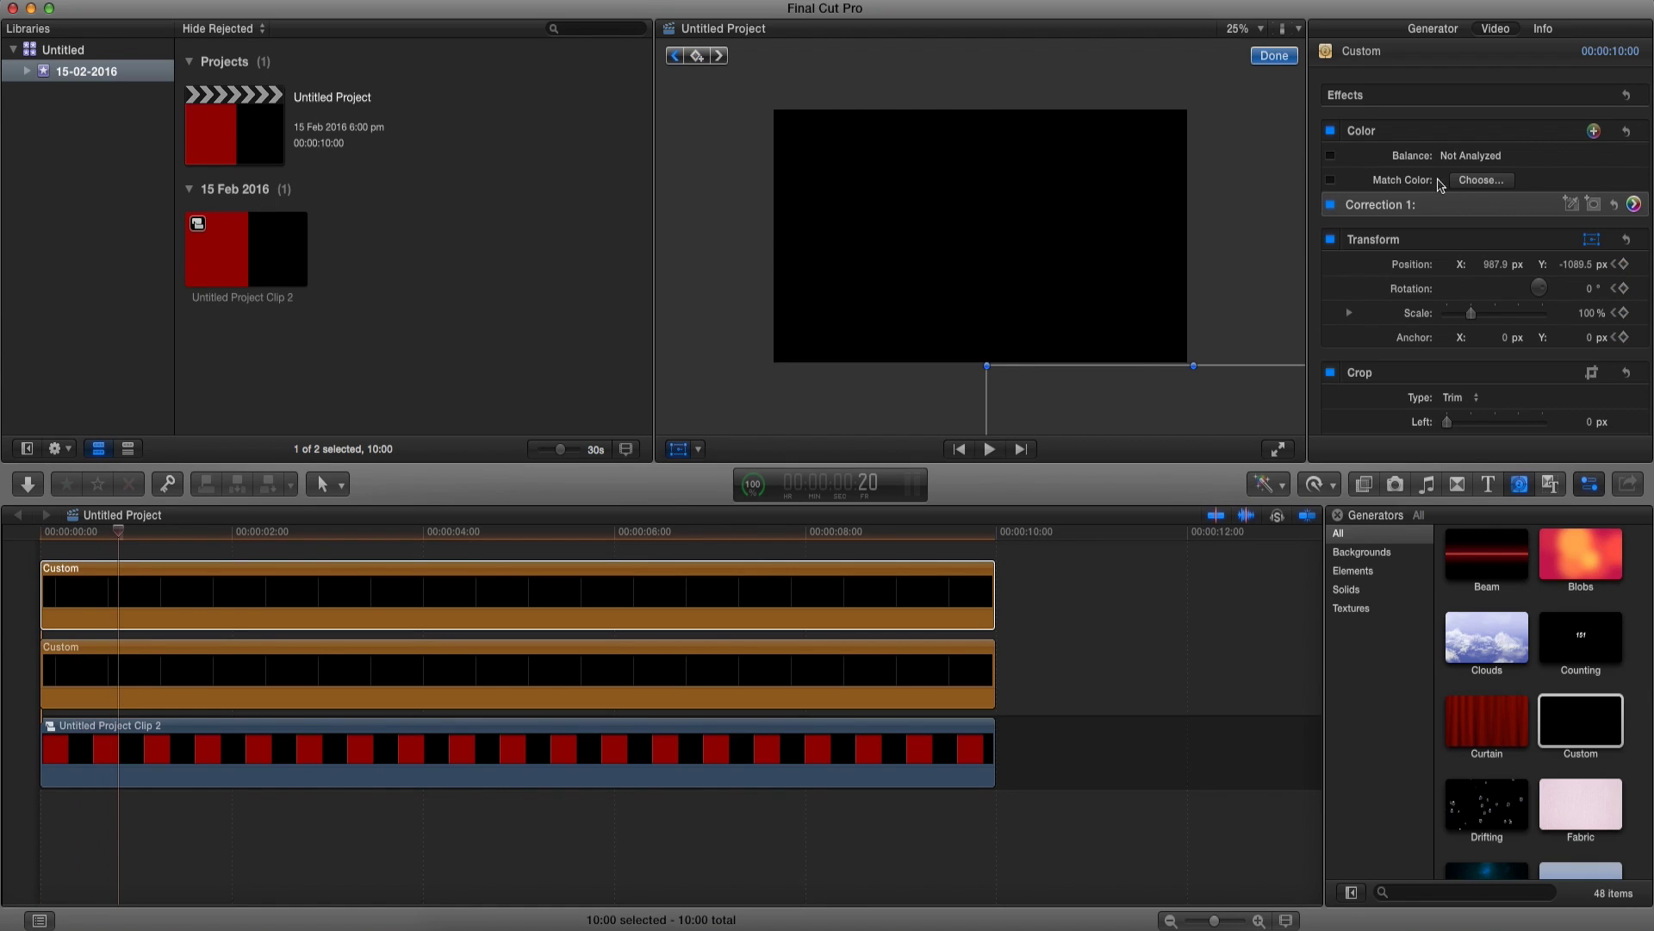
At frame 20, raise the top red Custom clip over the frame's right half at X 960 px, Y about 0 px, and preview it
left_click_drag(1144, 364, 1160, 163)
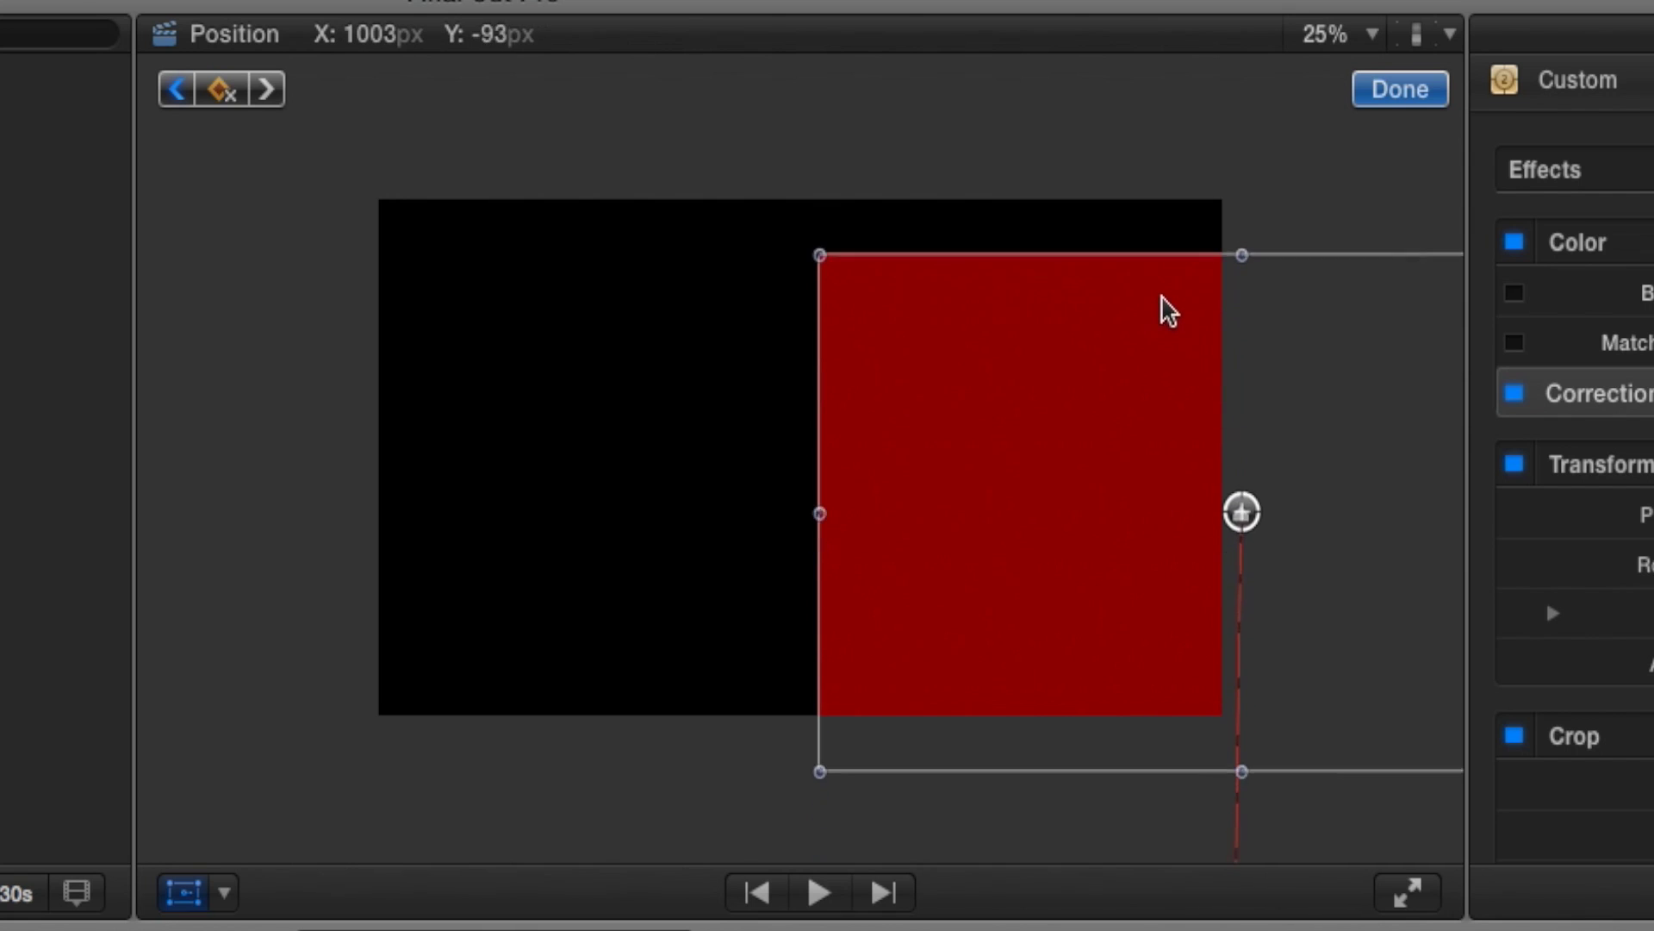
left_click_drag(1169, 310, 1148, 277)
left_click_drag(1222, 459, 1222, 458)
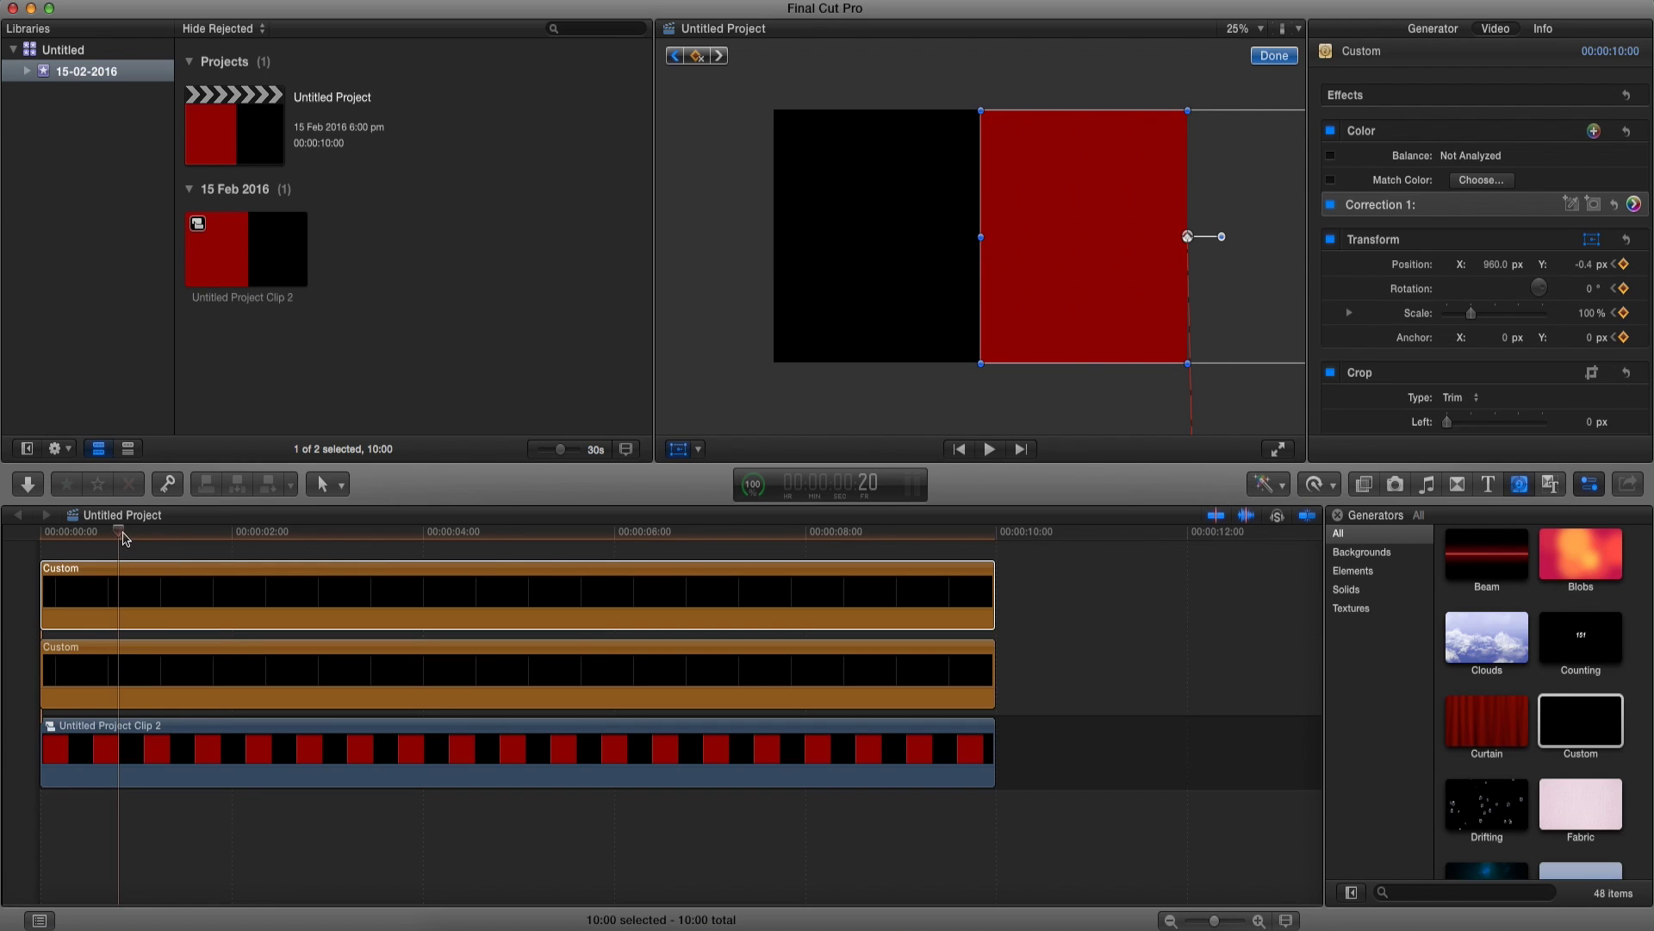
left_click_drag(121, 538, 5, 539)
key("space")
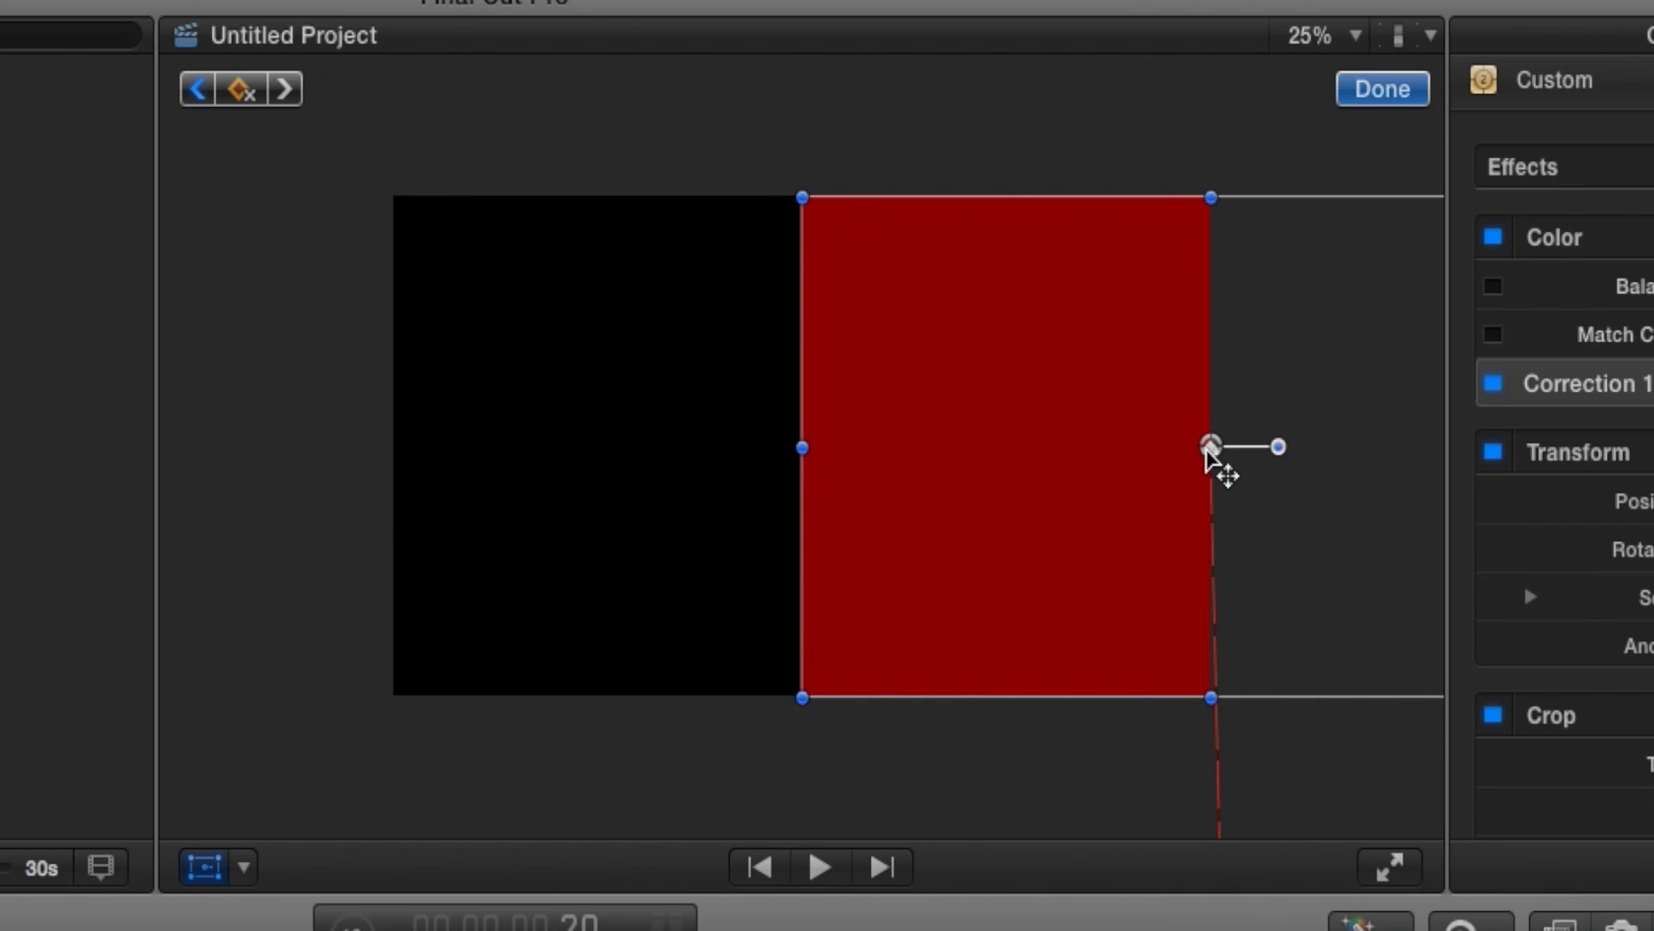
Shift the red Custom clip's frame 20 position horizontally to X 984 px, replay from the start and finish the transform
left_click_drag(1188, 239, 1192, 236)
left_click_drag(1221, 448, 1221, 448)
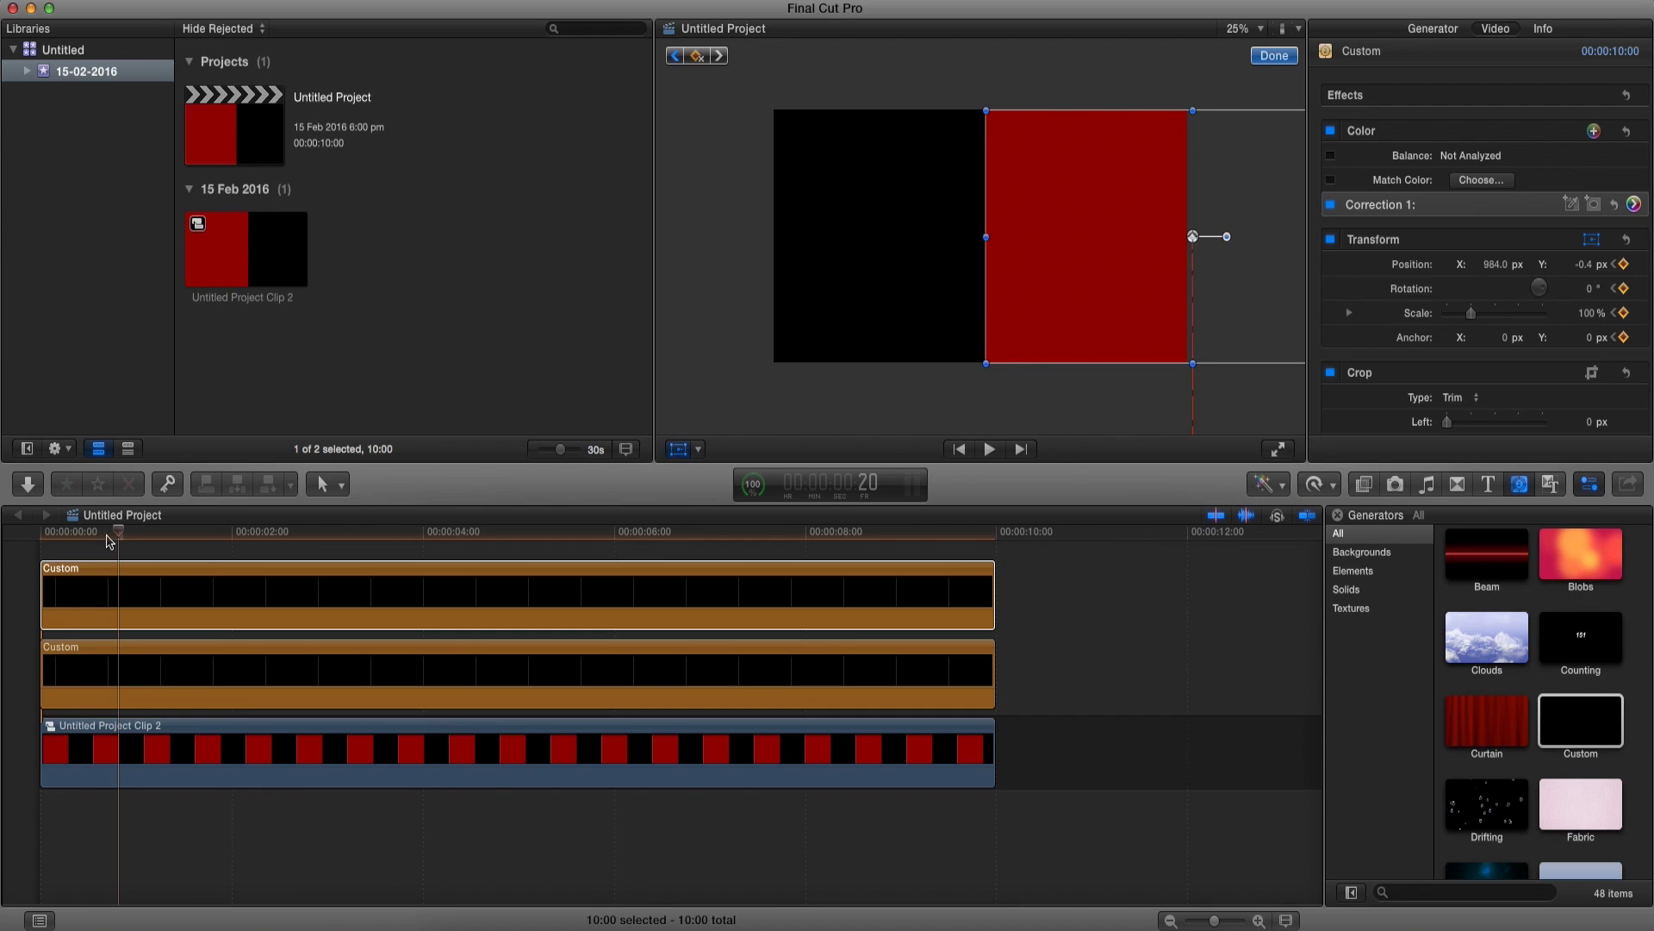
left_click_drag(109, 541, 41, 546)
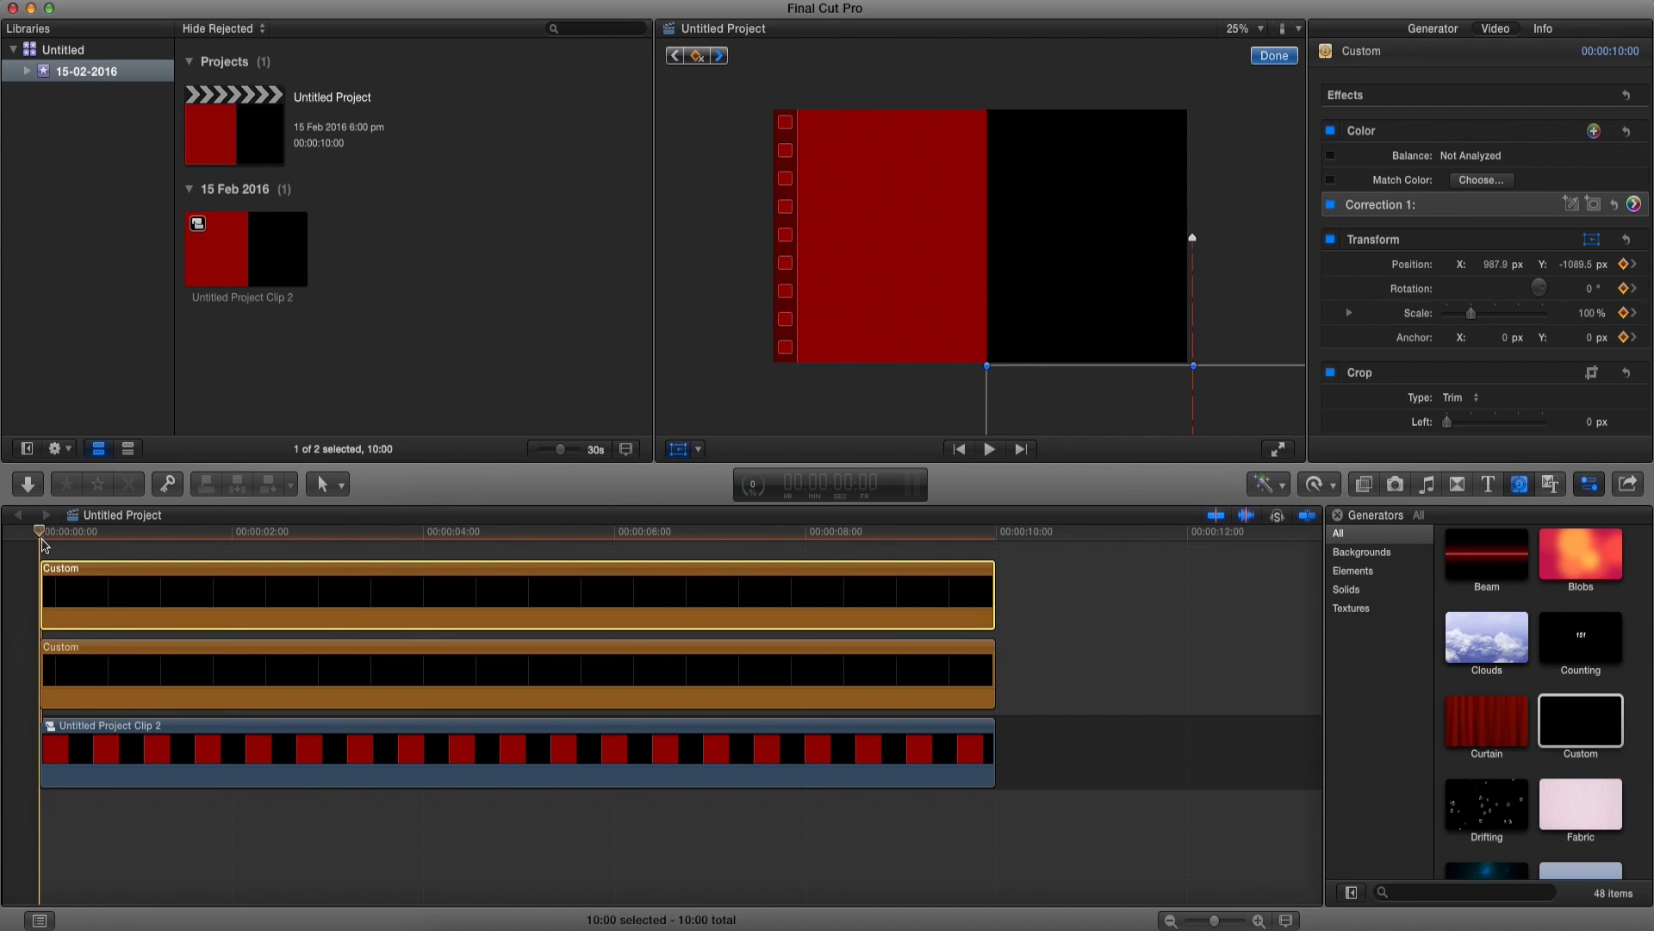
key("space")
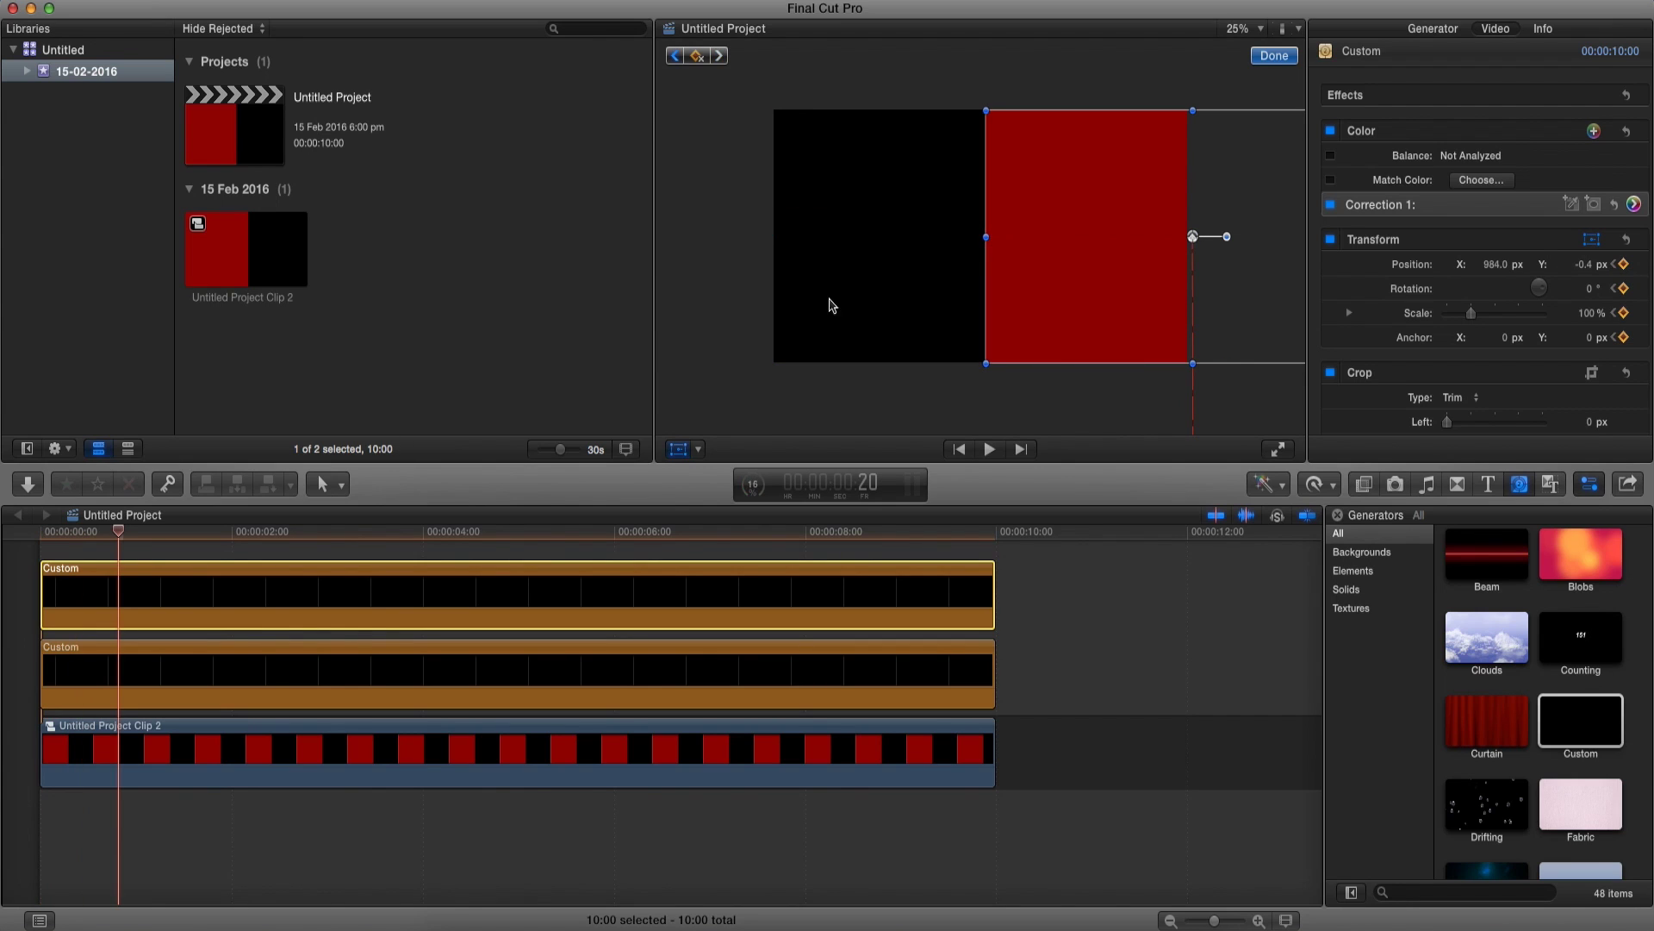
left_click(1274, 56)
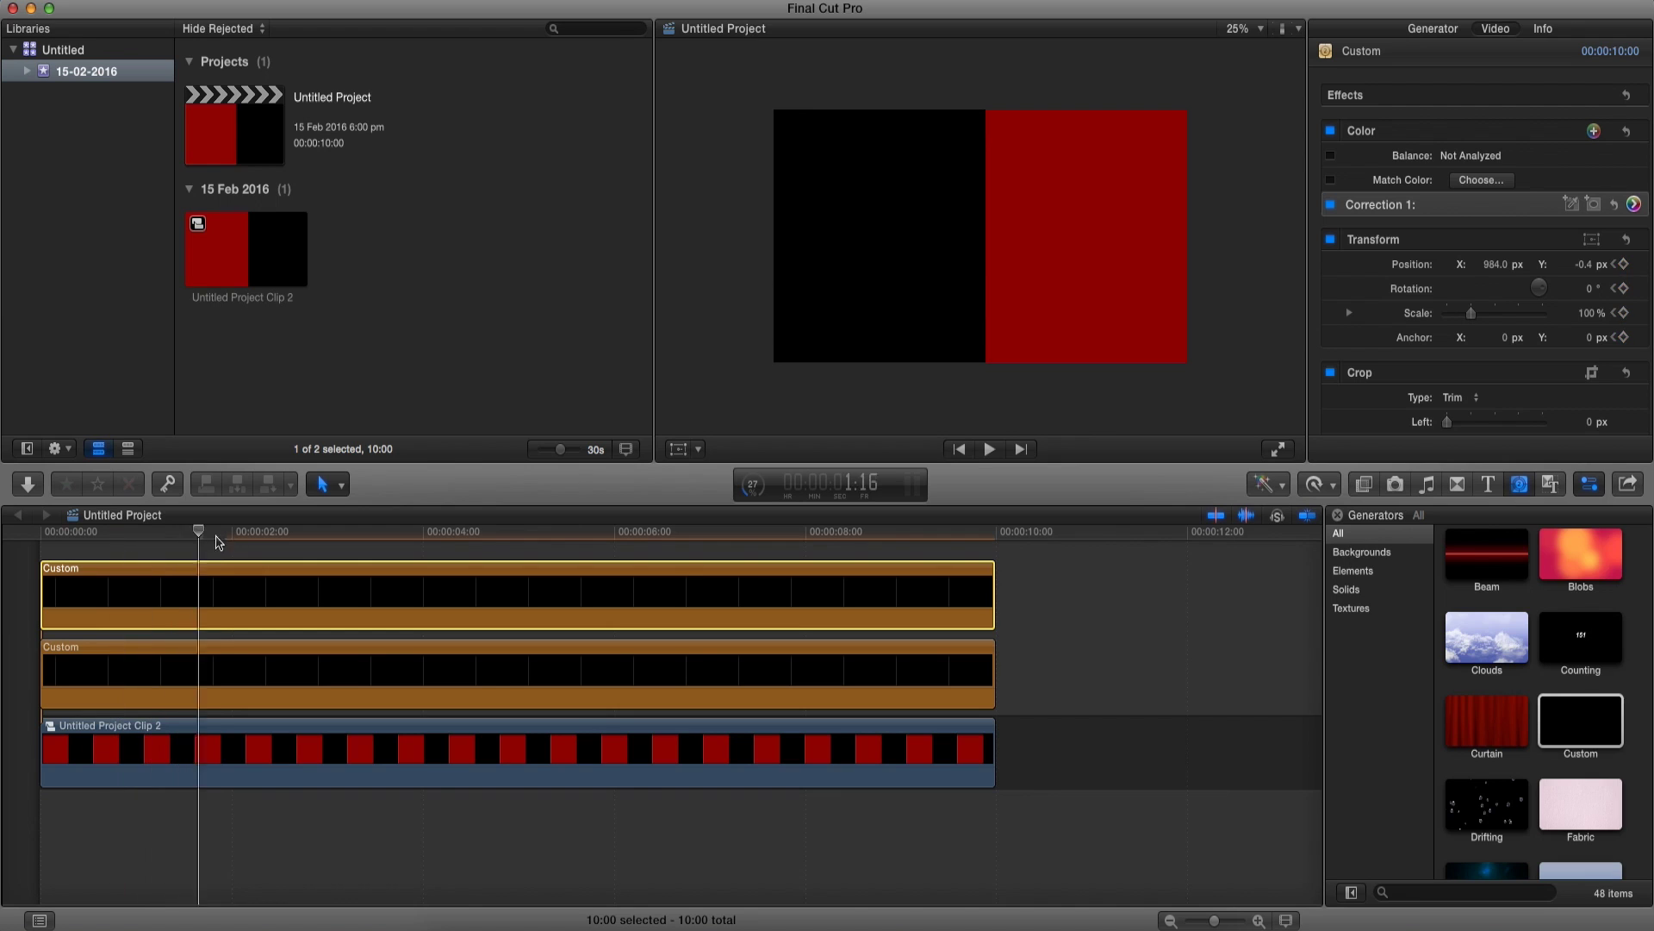
Play the slide-in animation from the beginning twice to check both halves, and return the playhead to the start
left_click_drag(198, 534, 8, 534)
key("space")
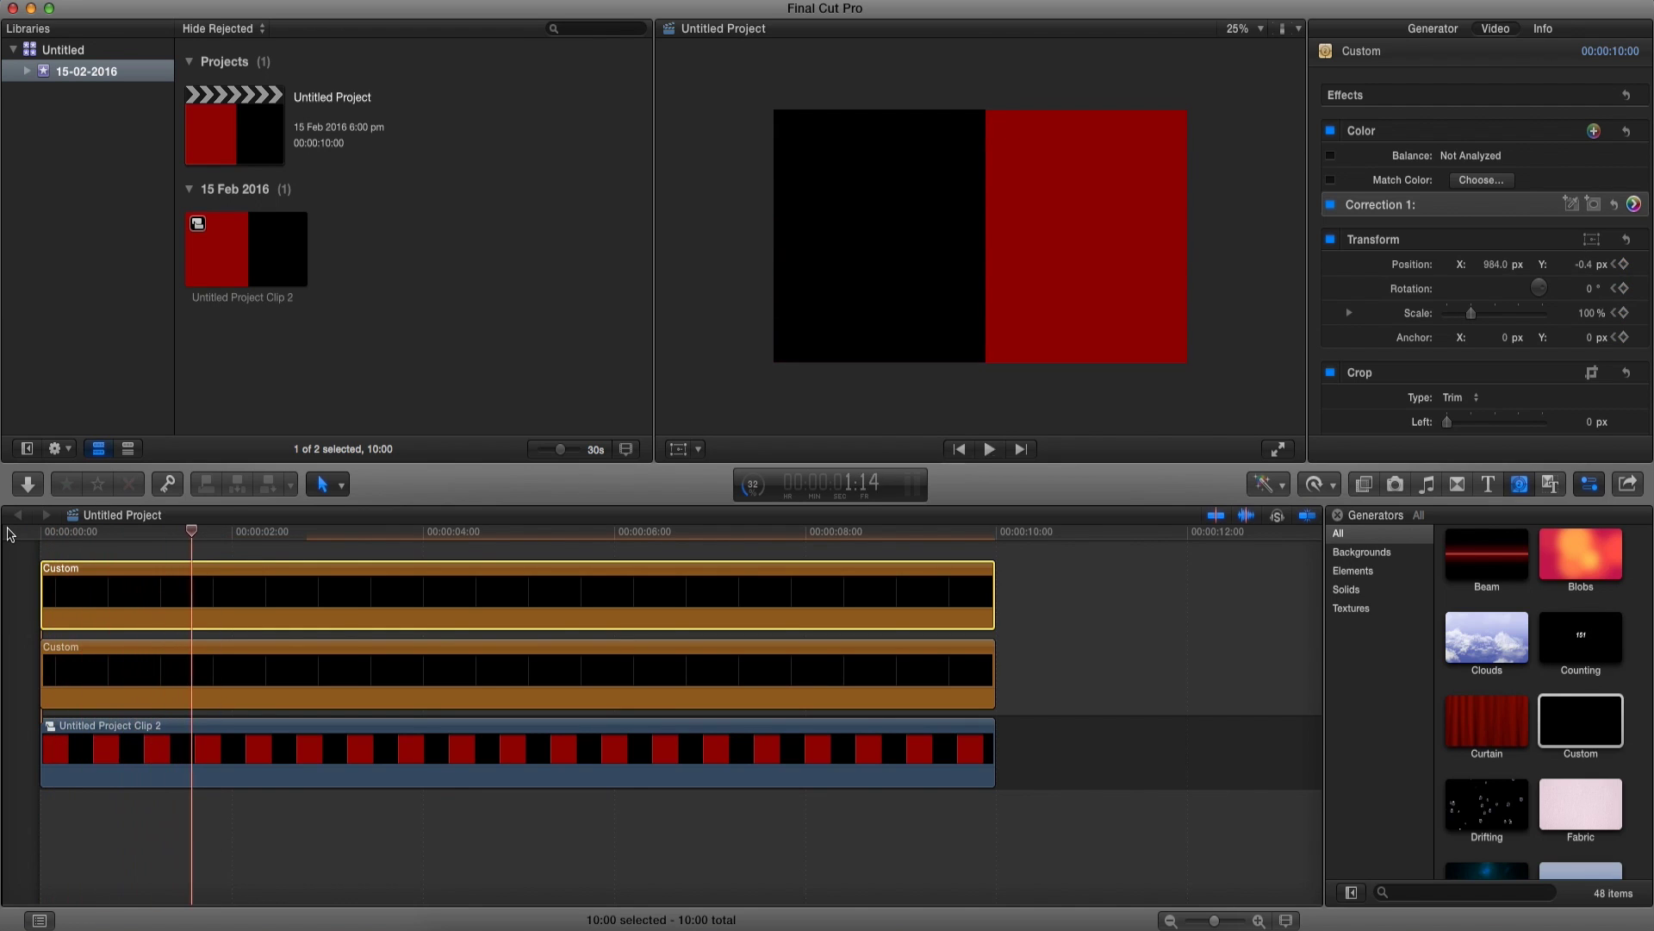
left_click_drag(57, 534, 22, 540)
key("space")
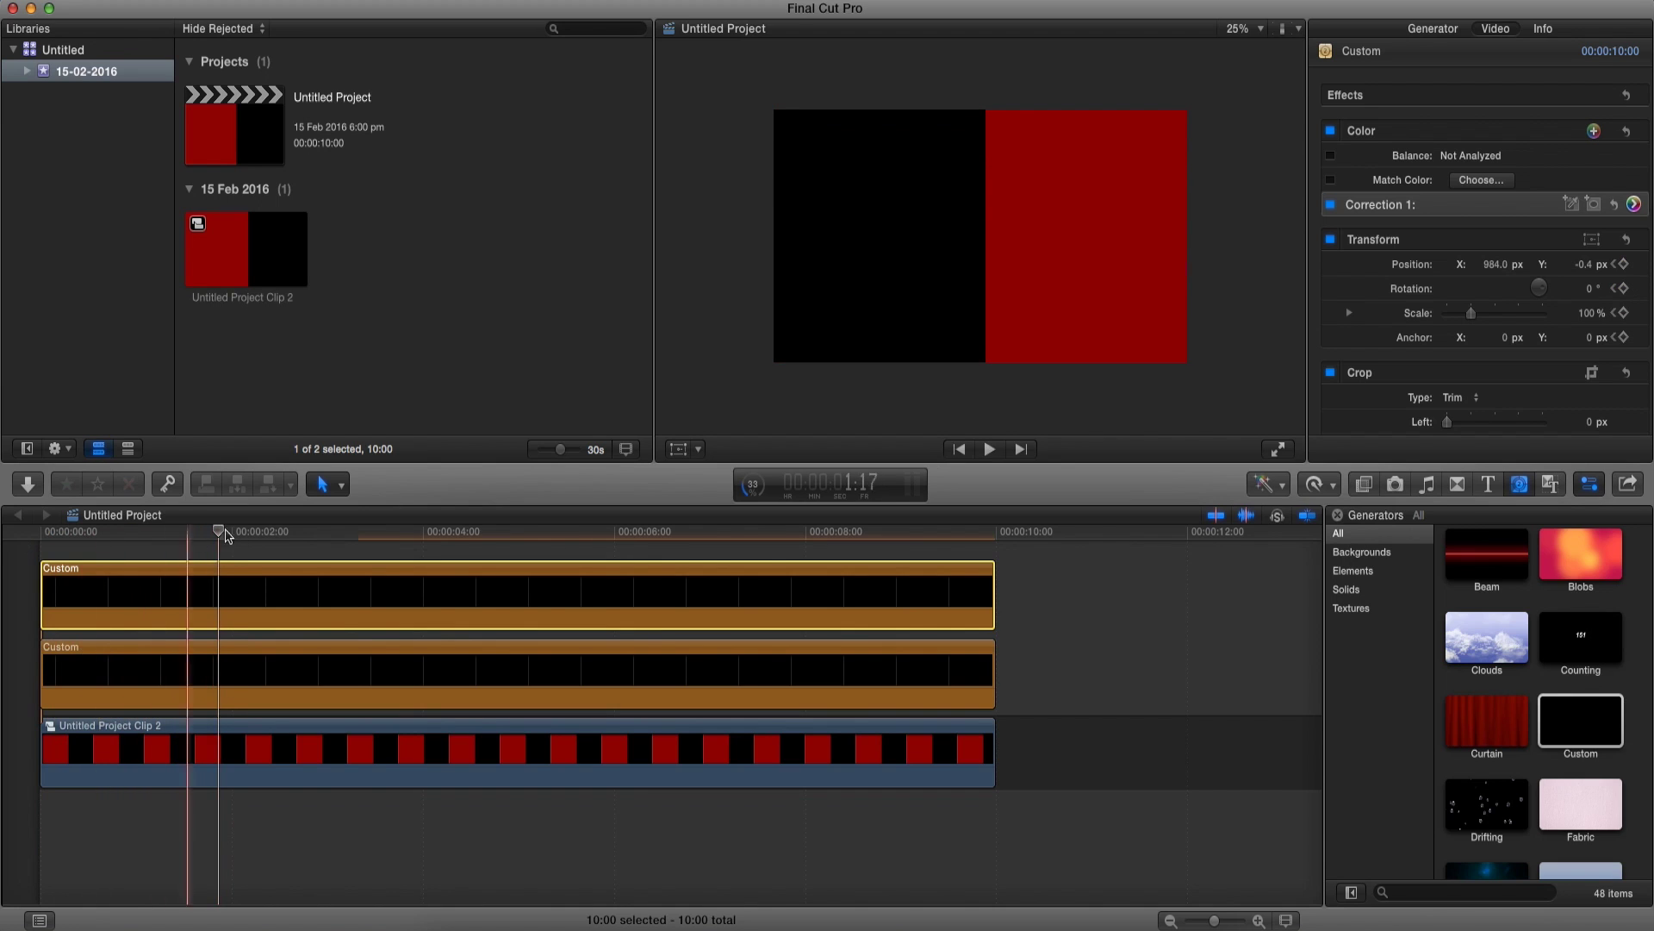
key("Home")
Combine both Custom clips and the compound clip beneath them into a new compound clip in the 15-02-2016 event
scroll(159, 615, "up", 1)
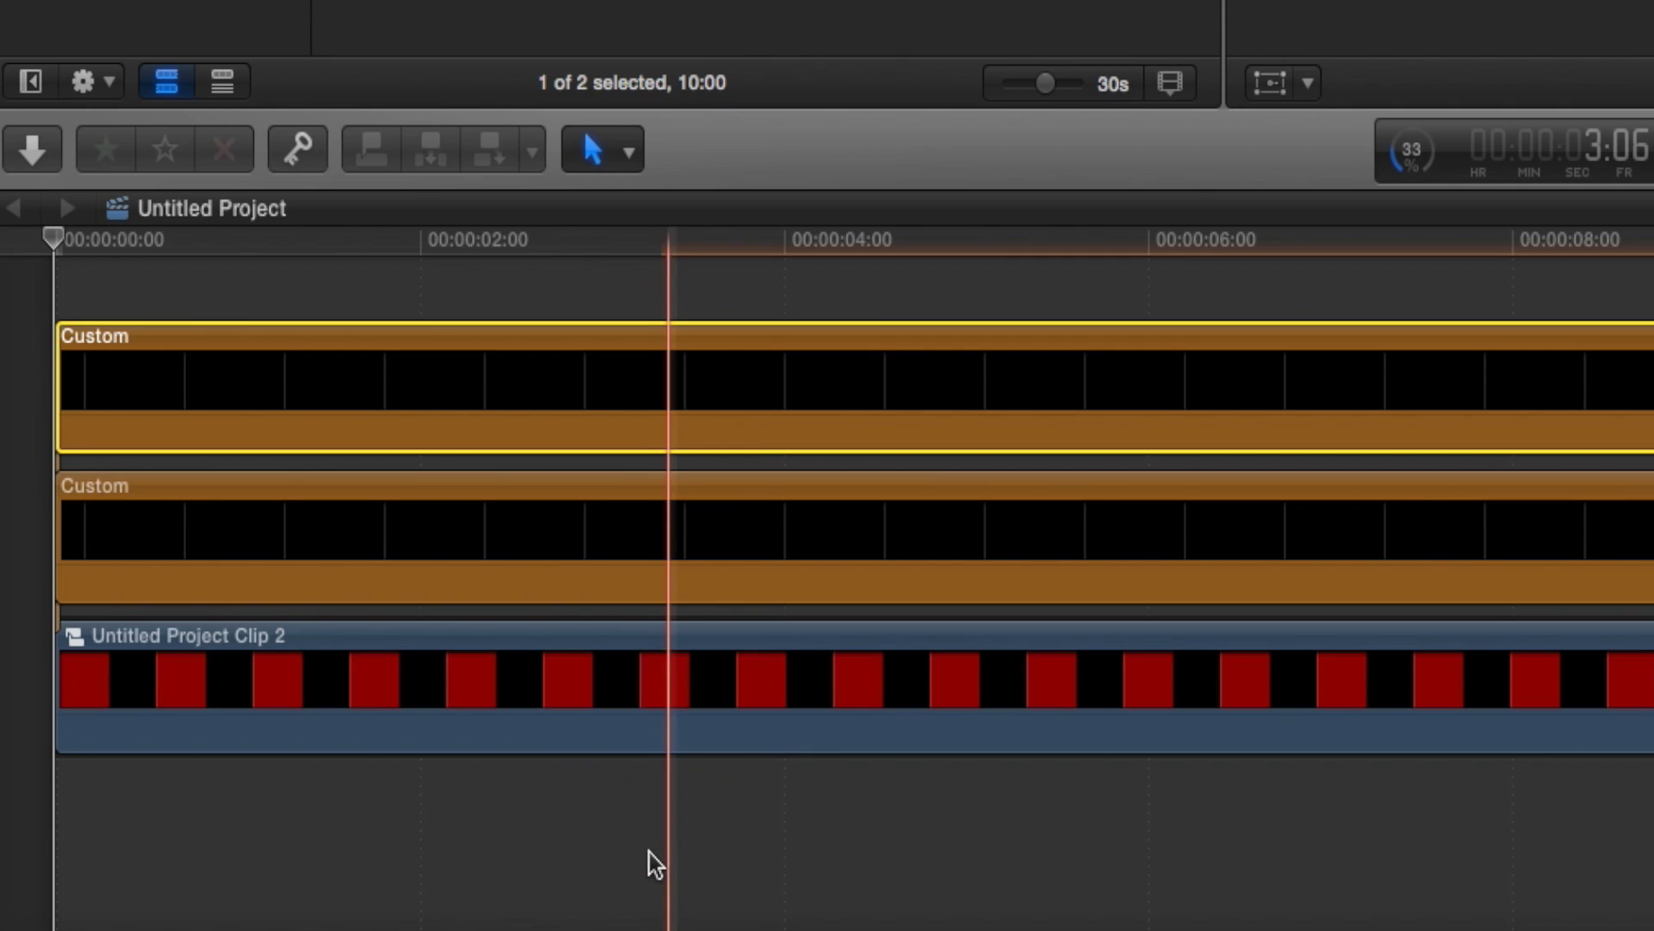
left_click_drag(356, 854, 122, 661)
left_click_drag(208, 487, 259, 344)
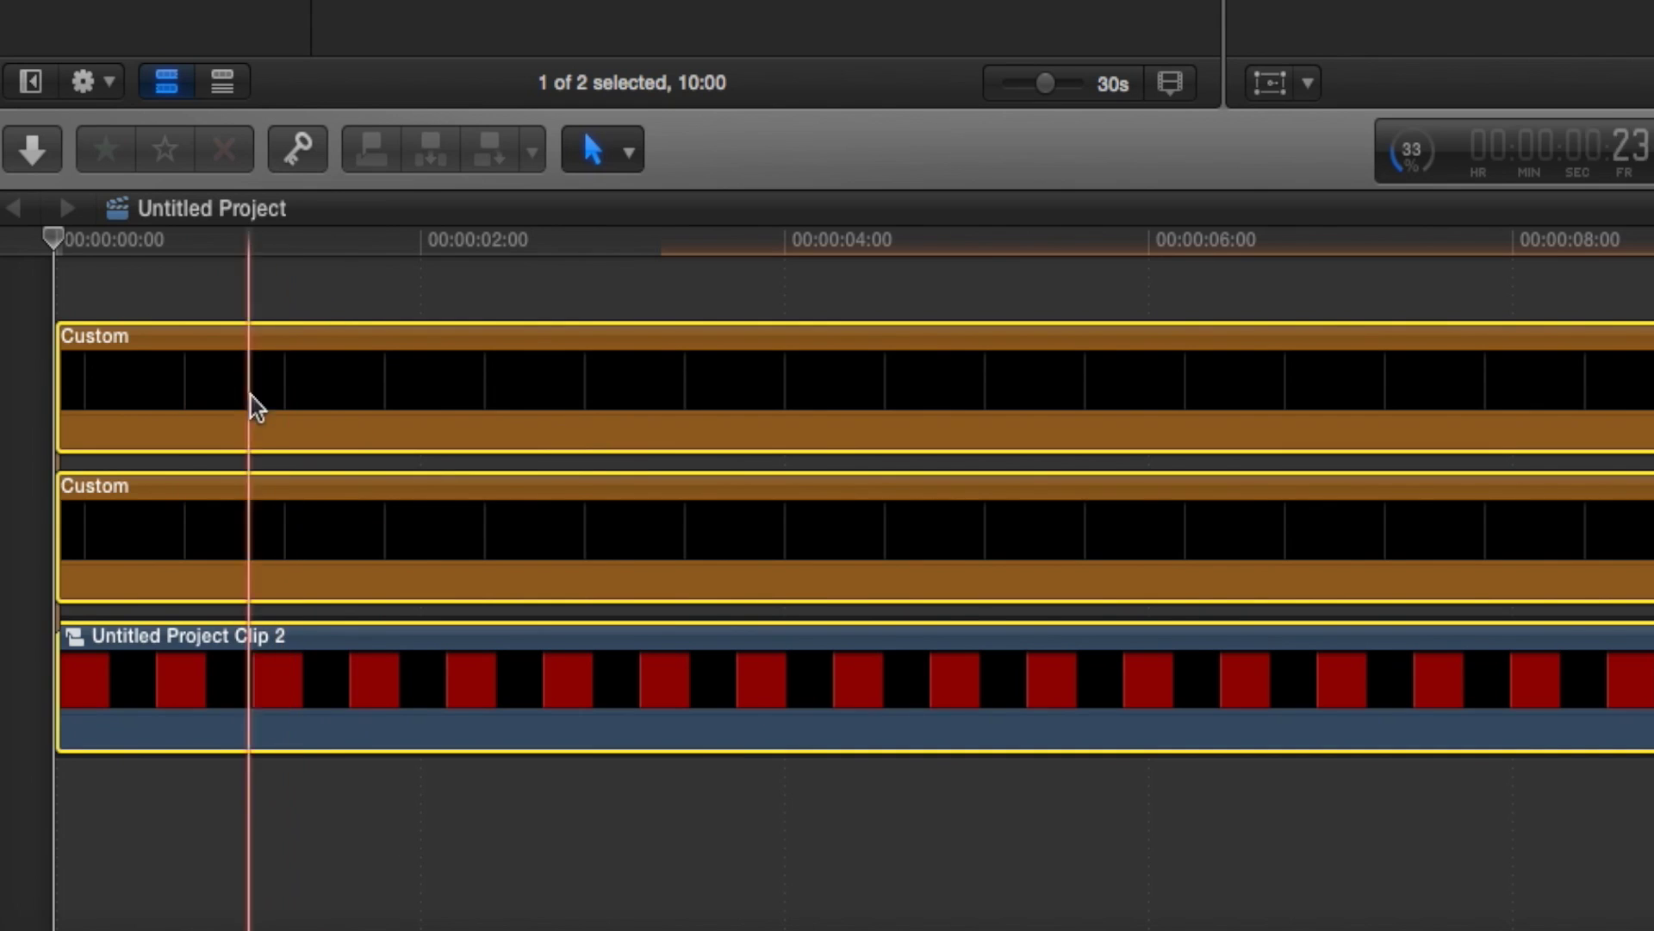
right_click(570, 385)
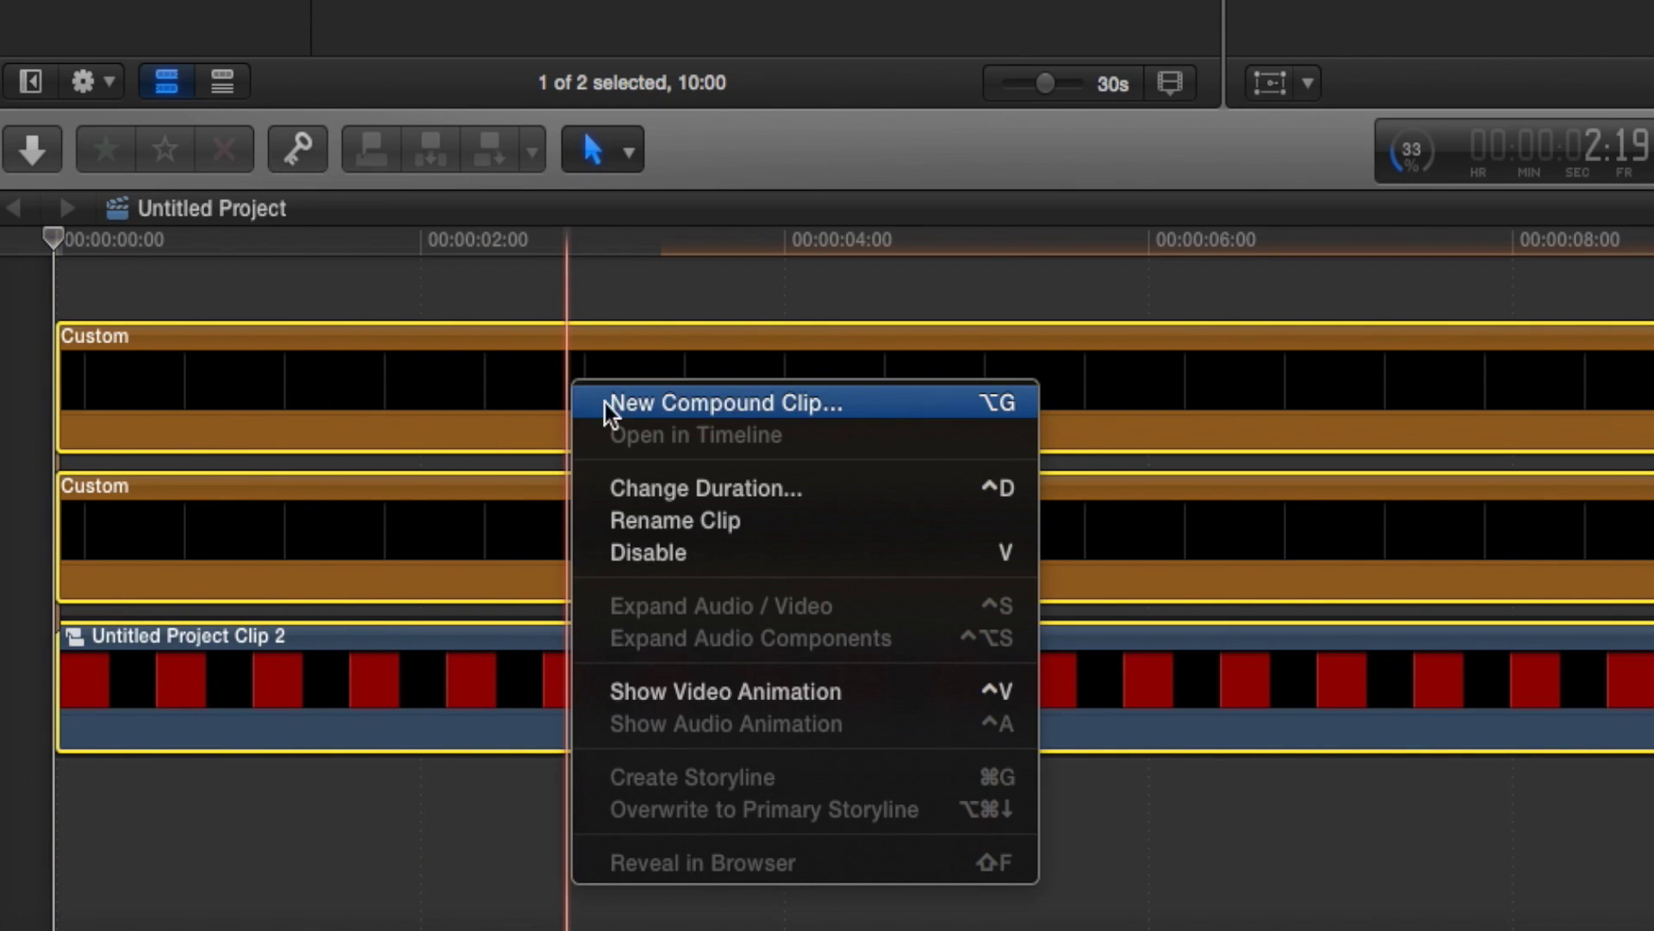
left_click(782, 407)
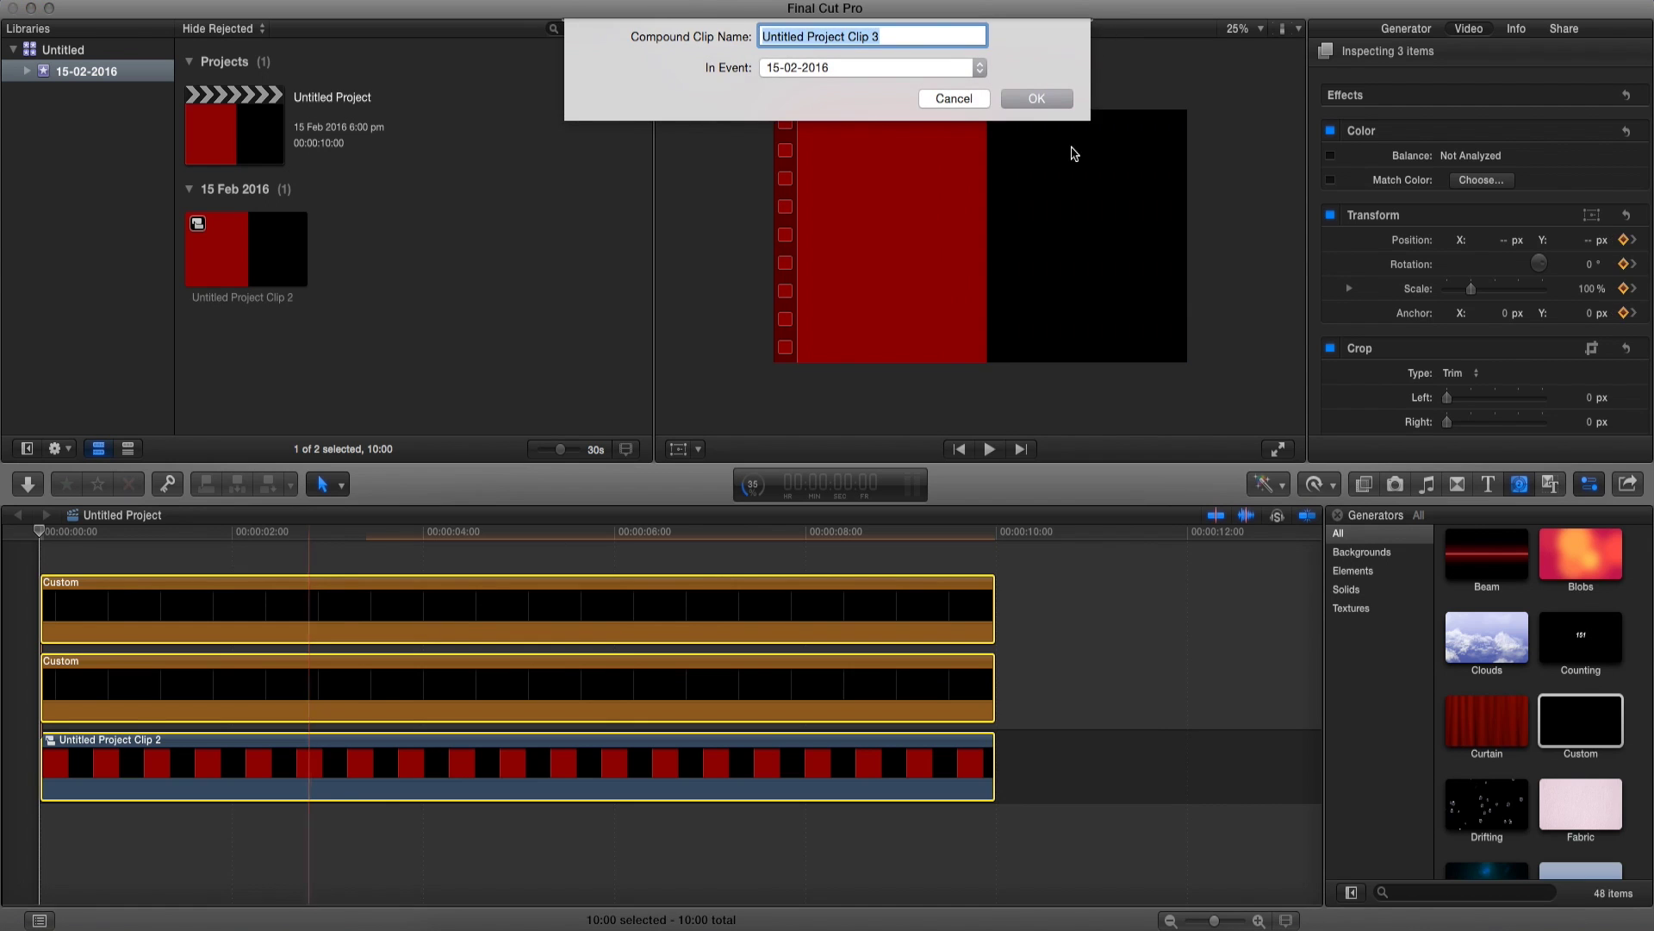
left_click(1037, 99)
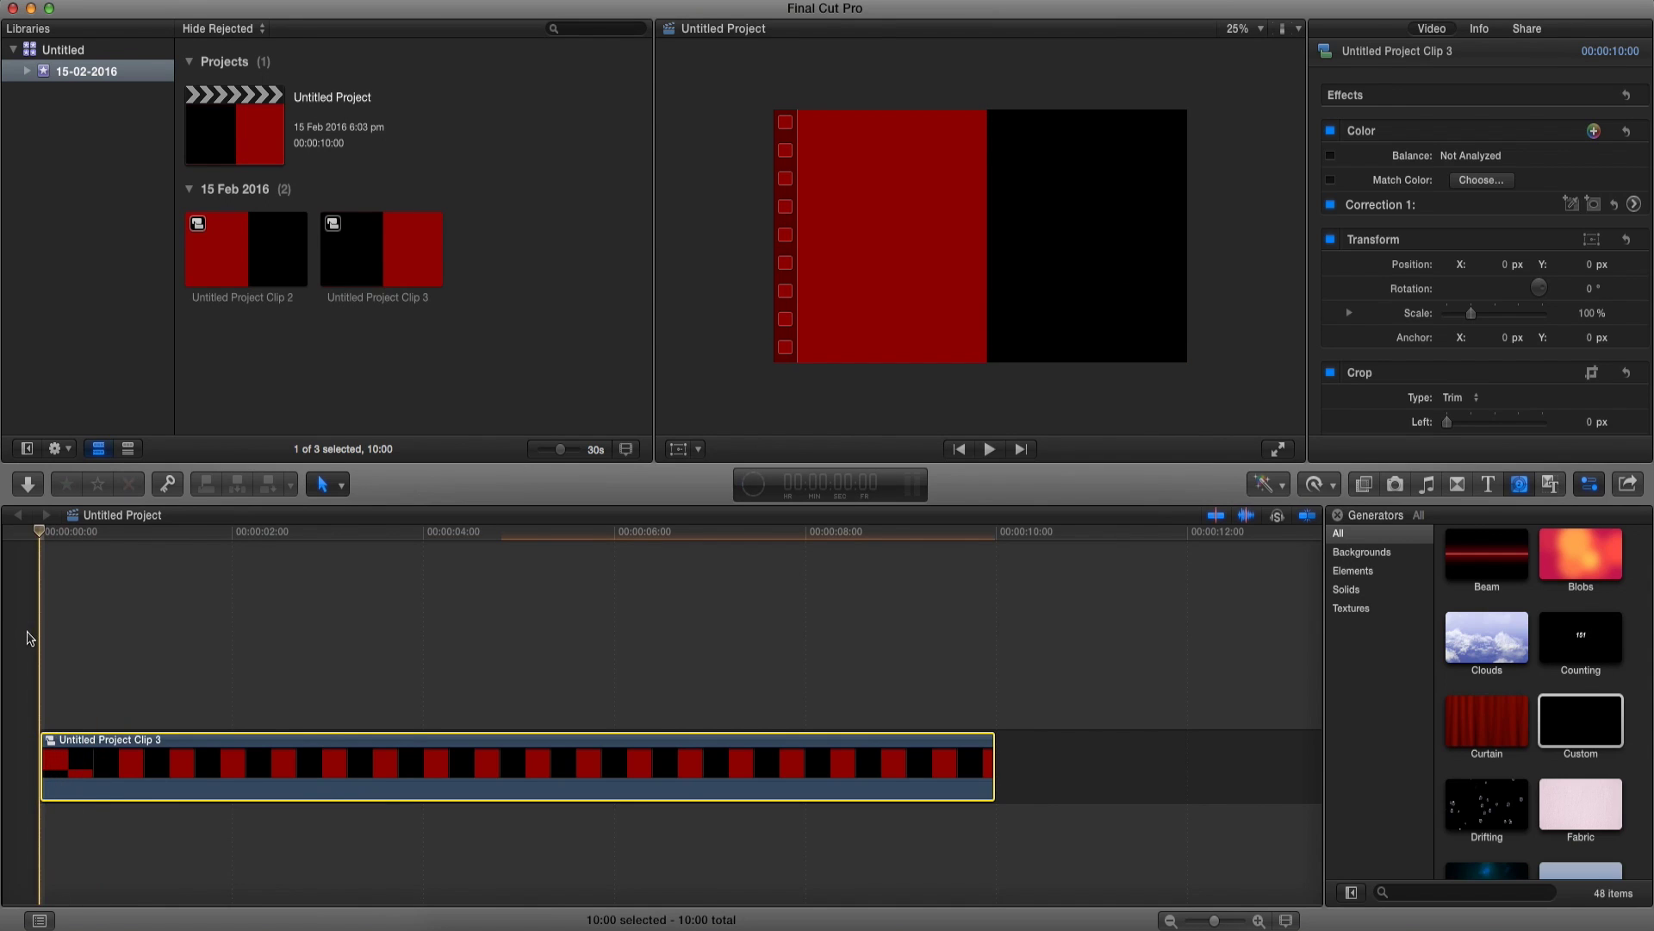
Blade the new compound clip at frame 23, just after its animation, and again at about 6:02
key("space")
key("space")
left_click_drag(240, 541, 128, 586)
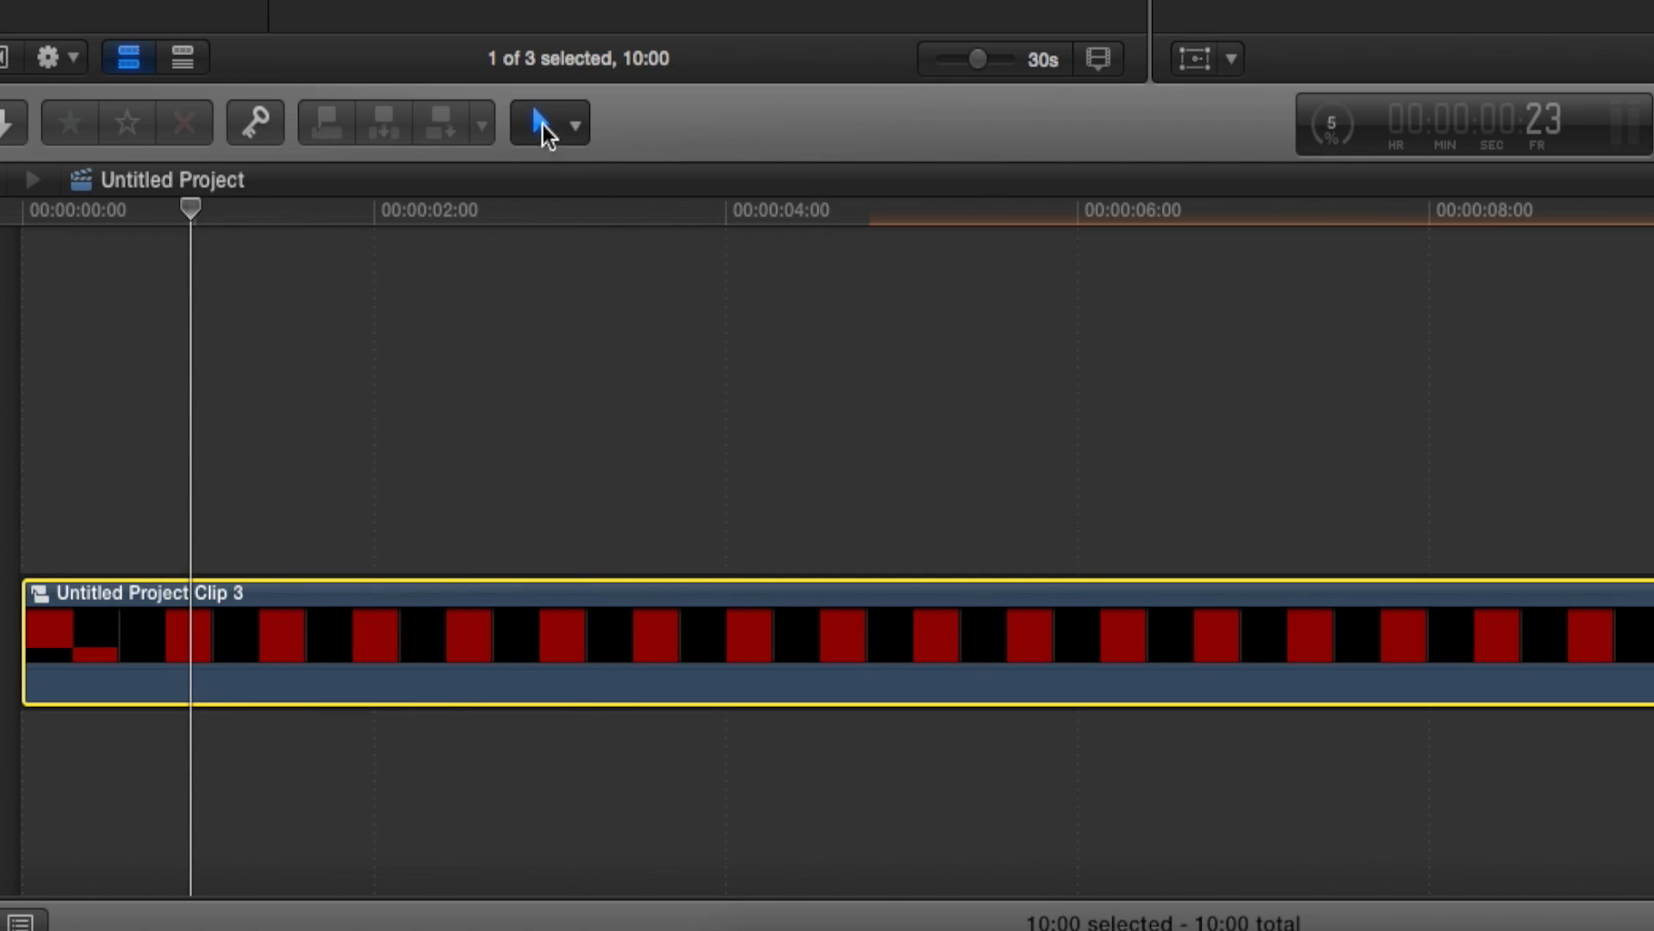
left_click(560, 122)
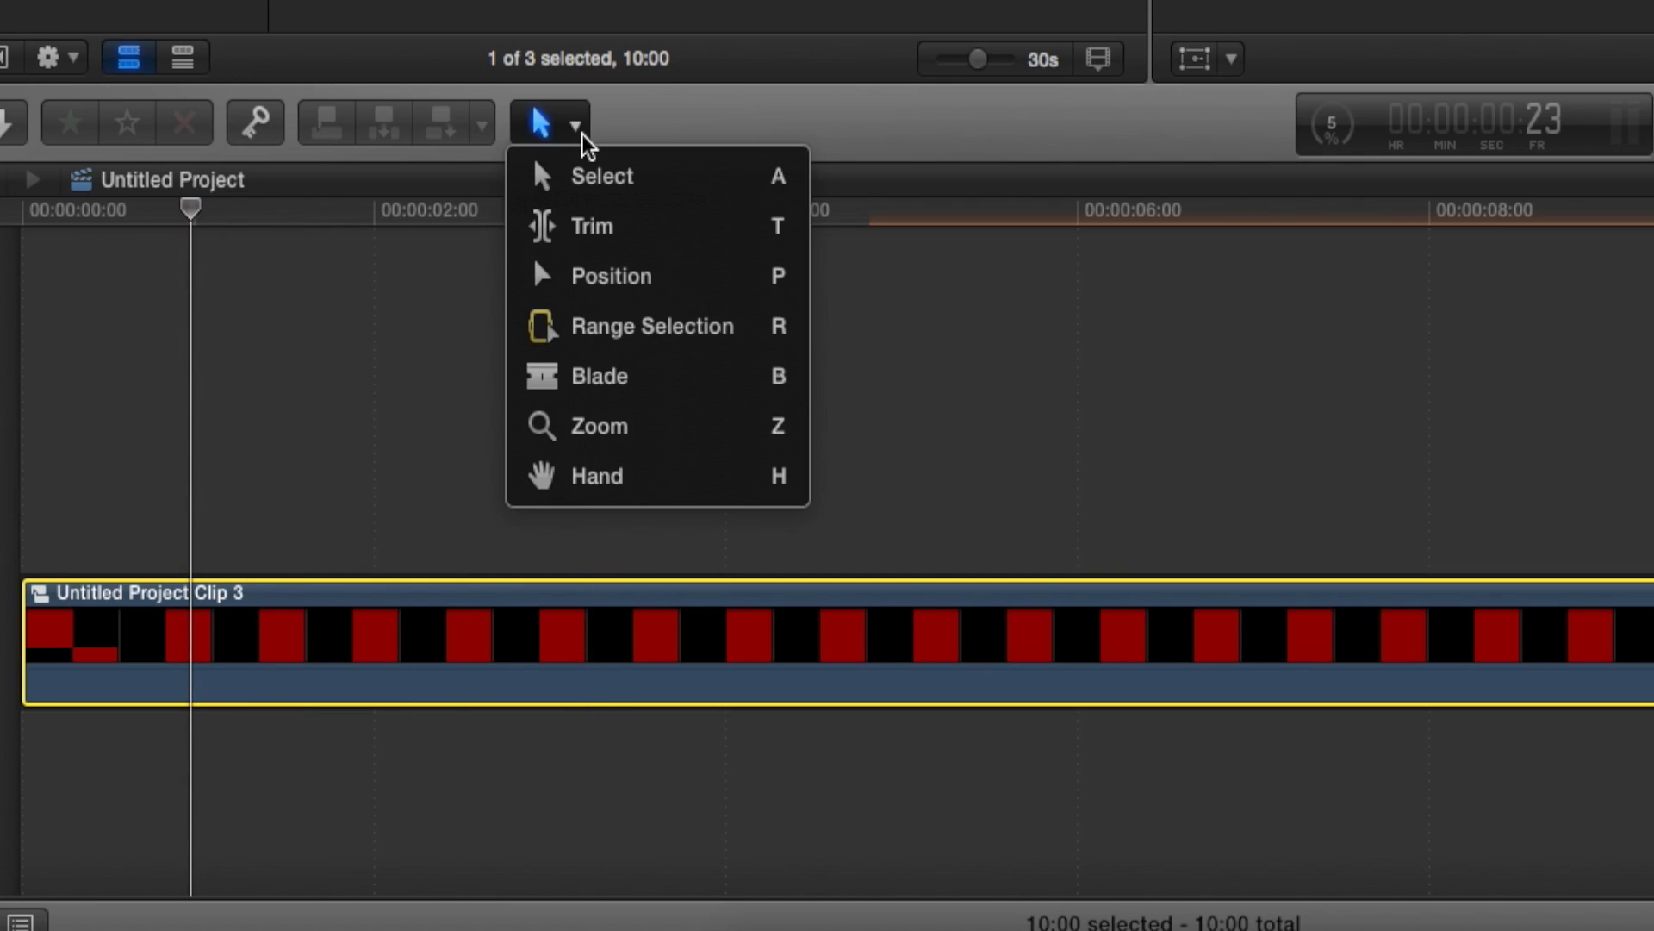
left_click(659, 377)
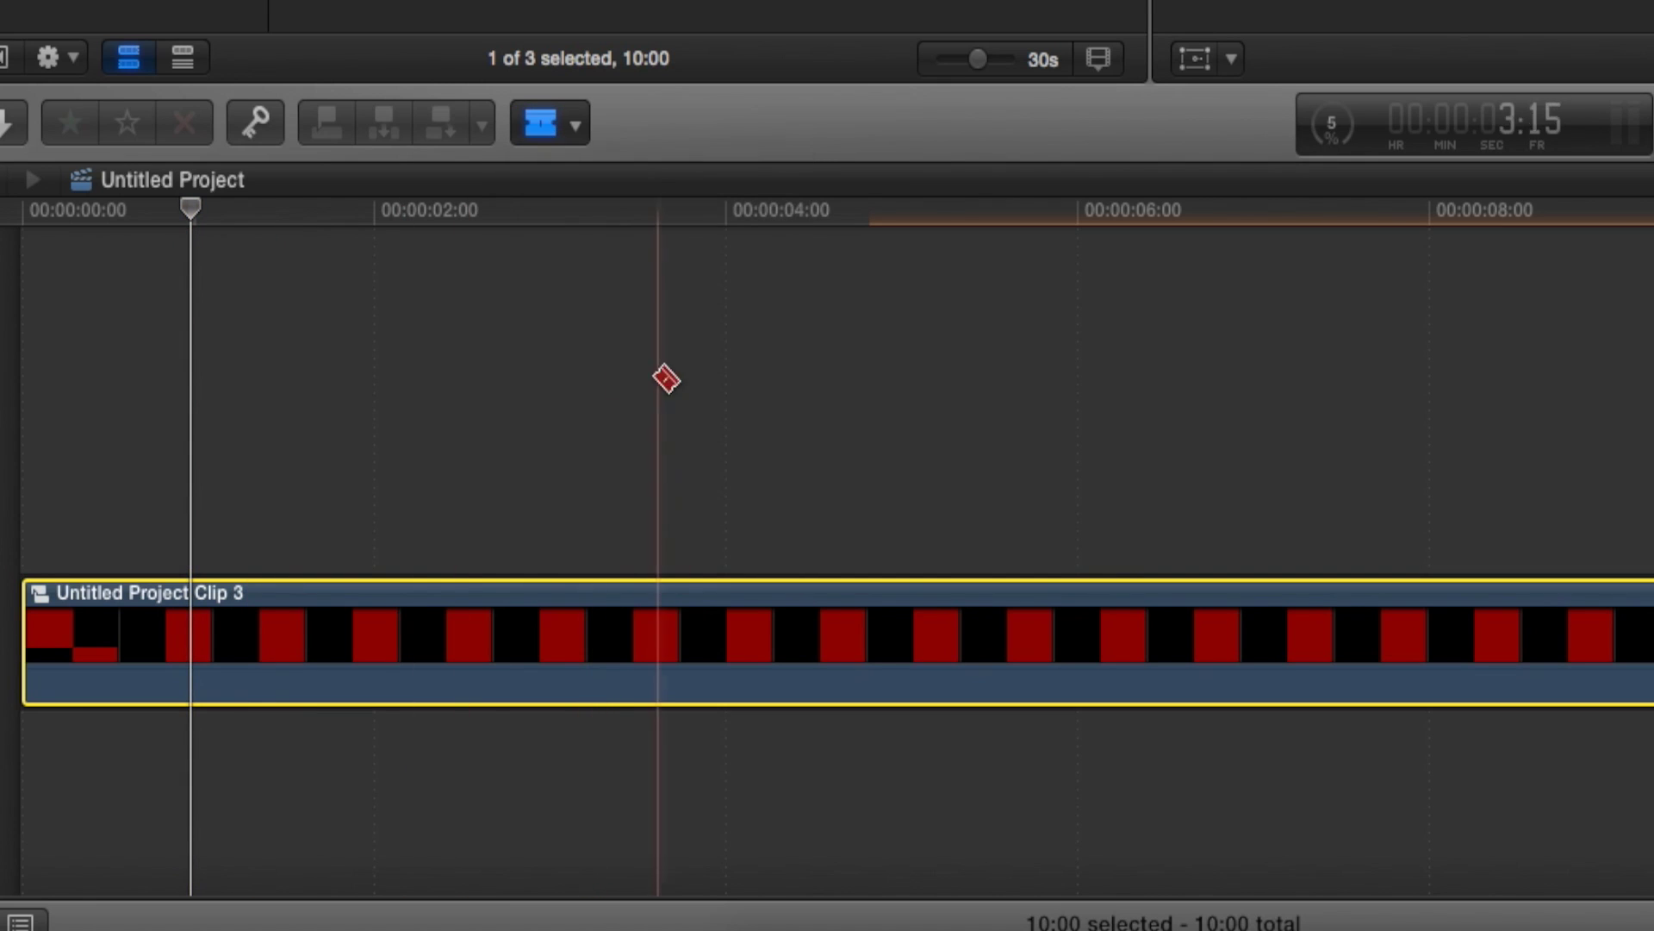
left_click(213, 640)
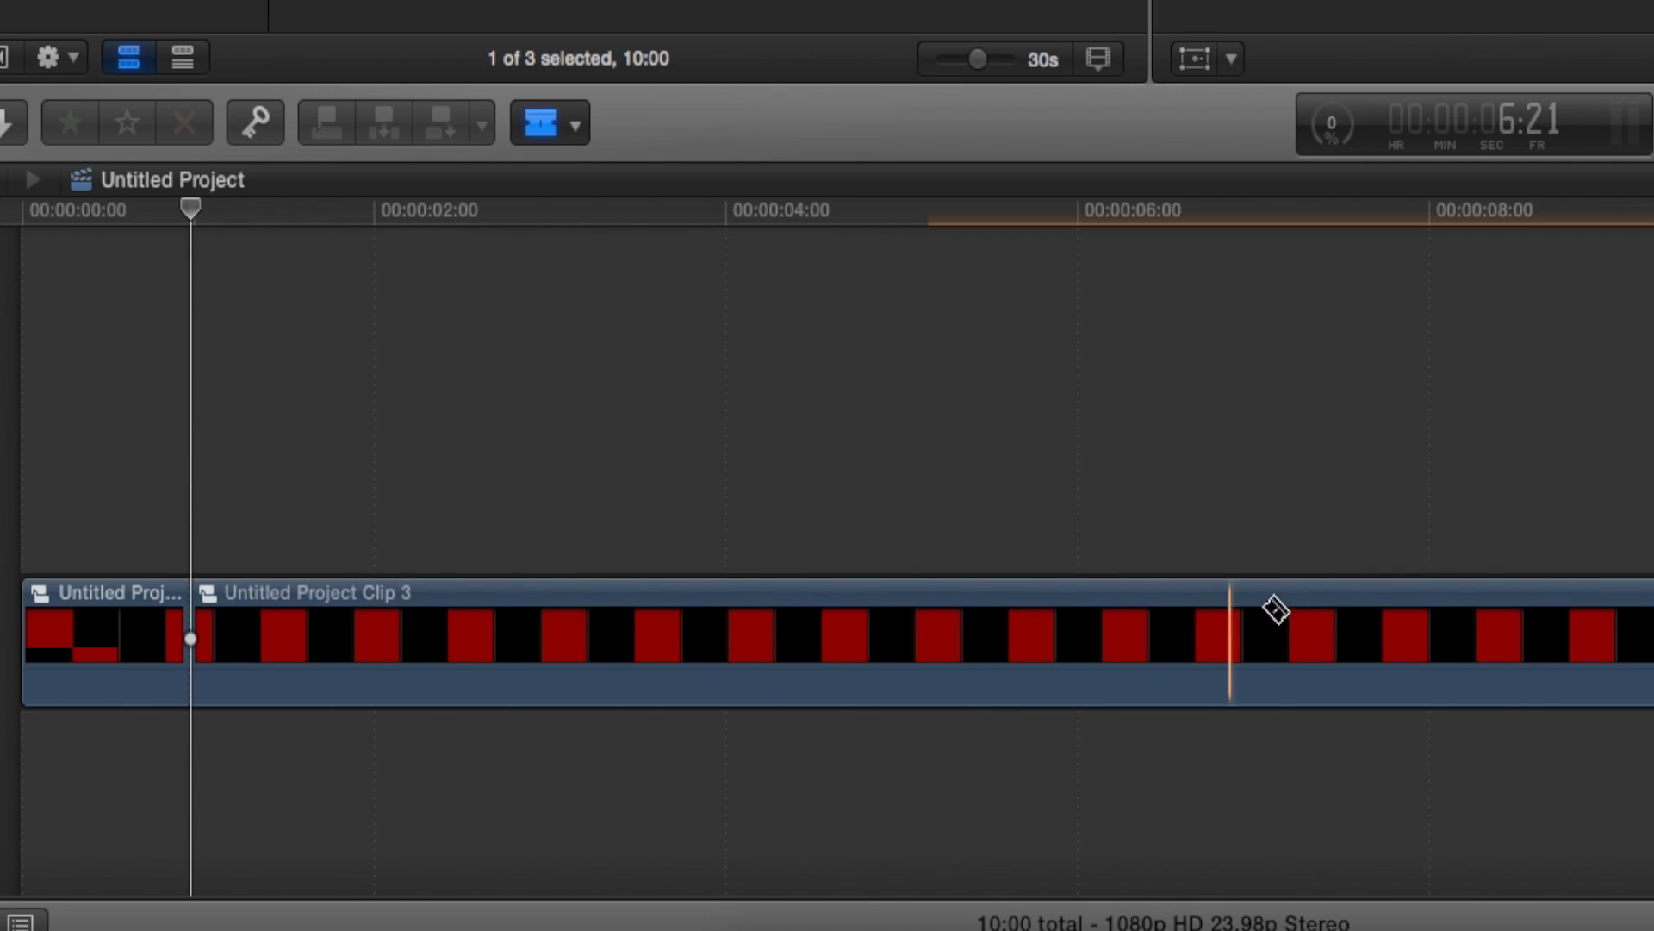
left_click(1105, 633)
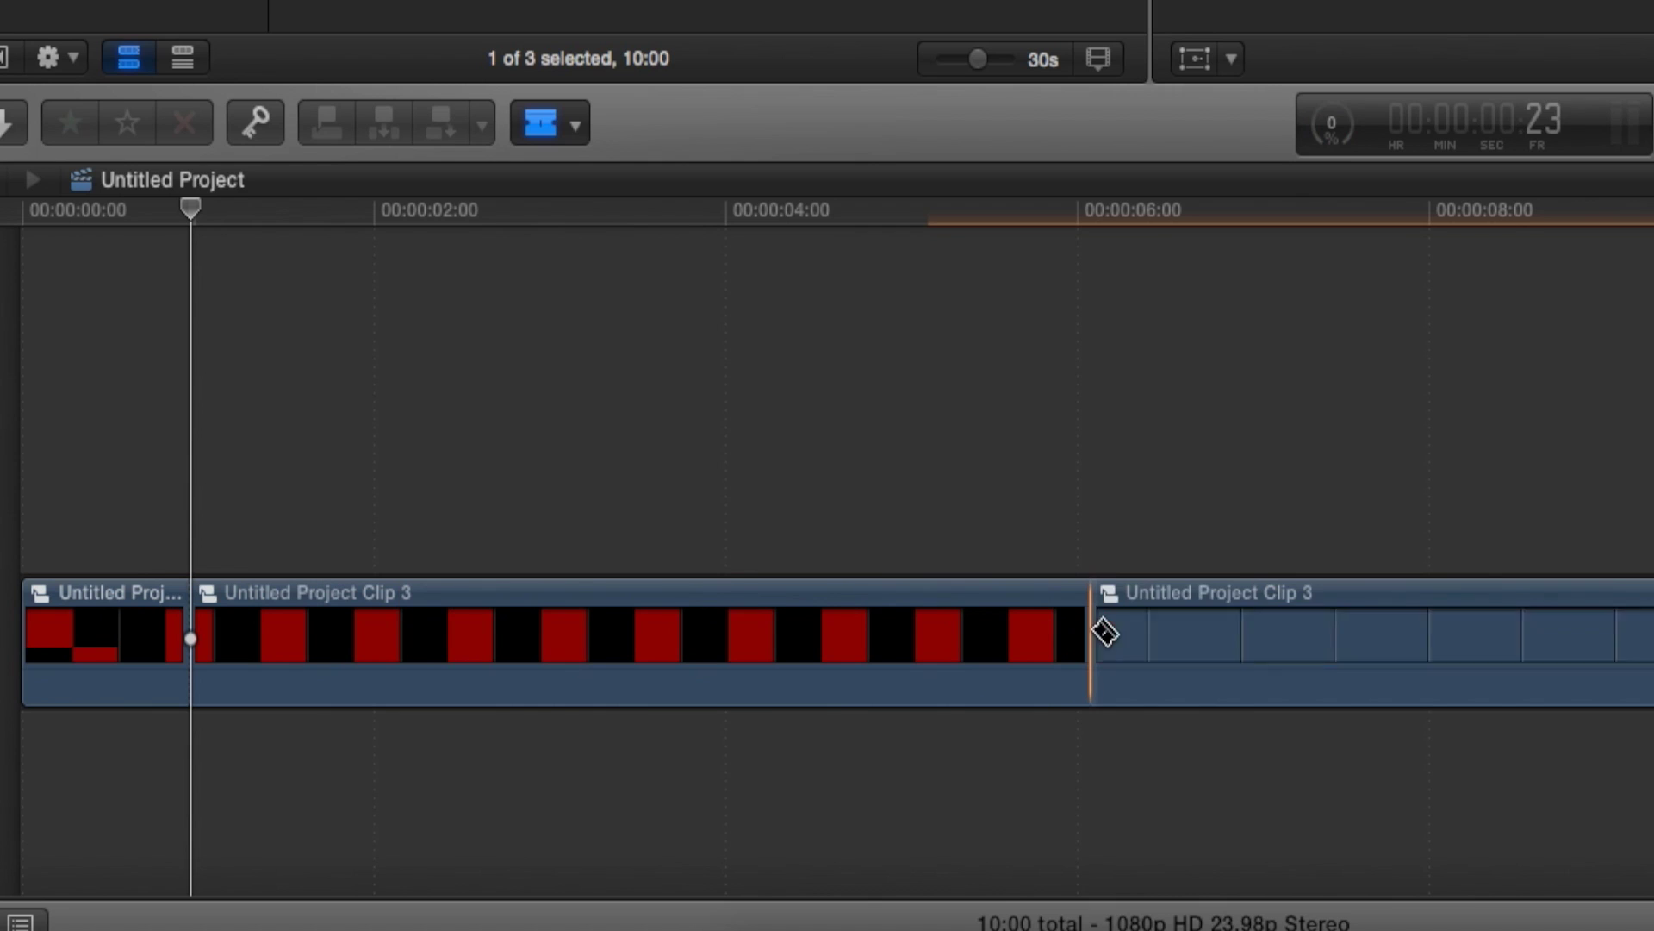
Move the last compound clip segment above the middle segment so that it starts at the frame 23 cut
left_click(573, 138)
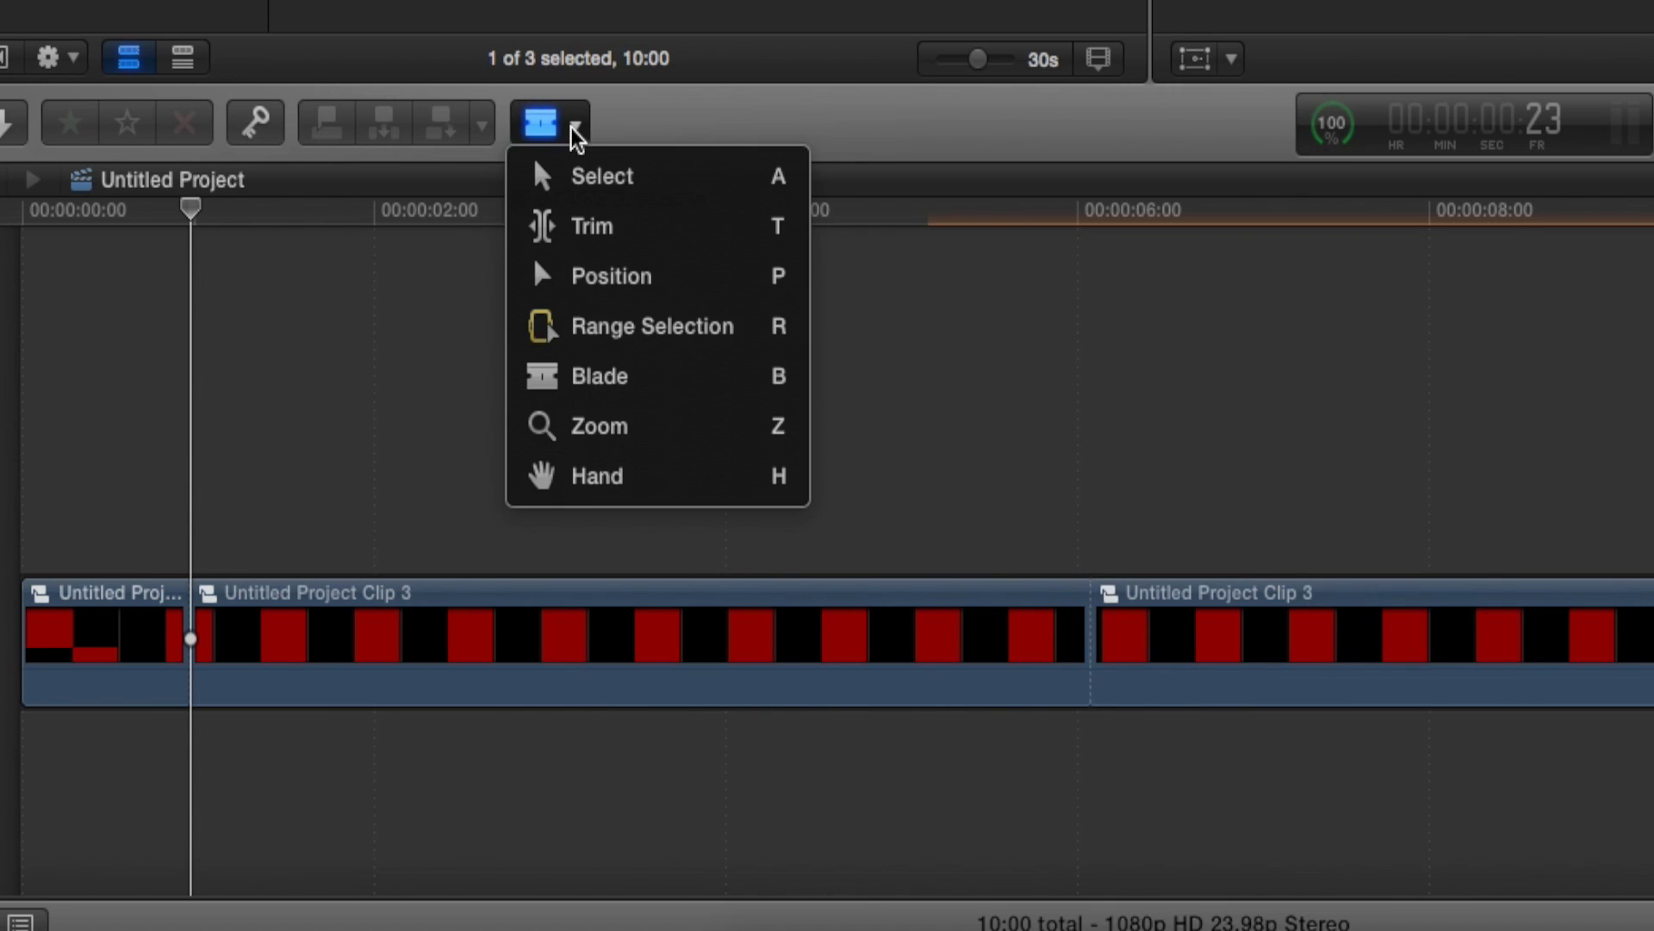
left_click(627, 183)
left_click(1240, 627)
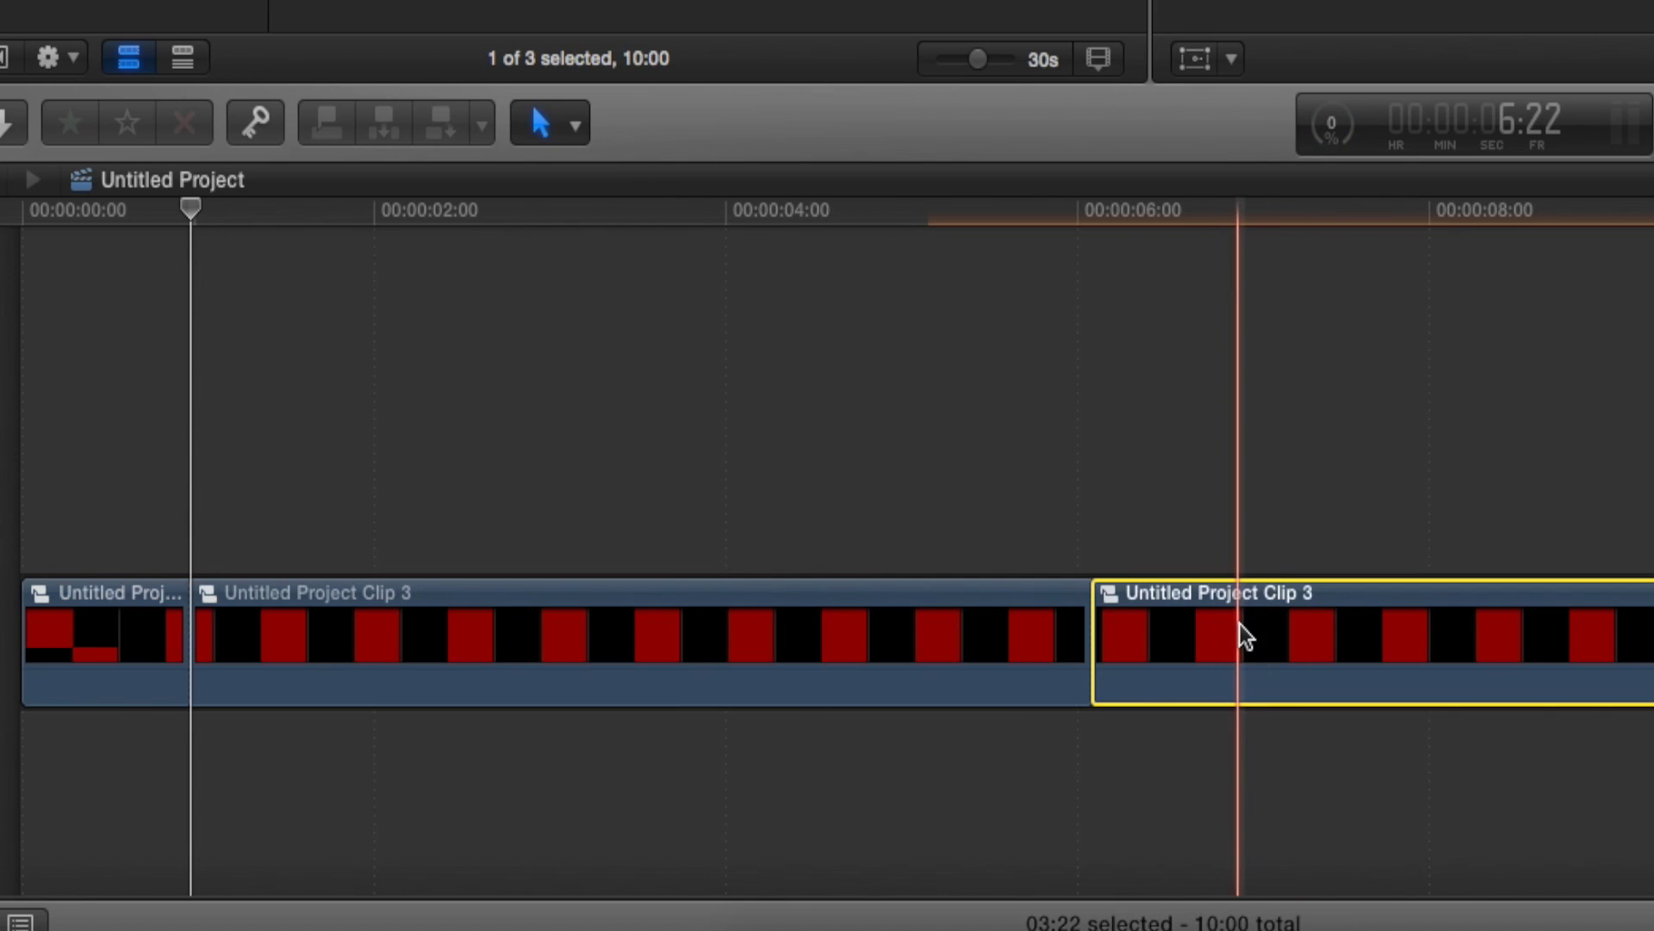
left_click_drag(1234, 646, 366, 512)
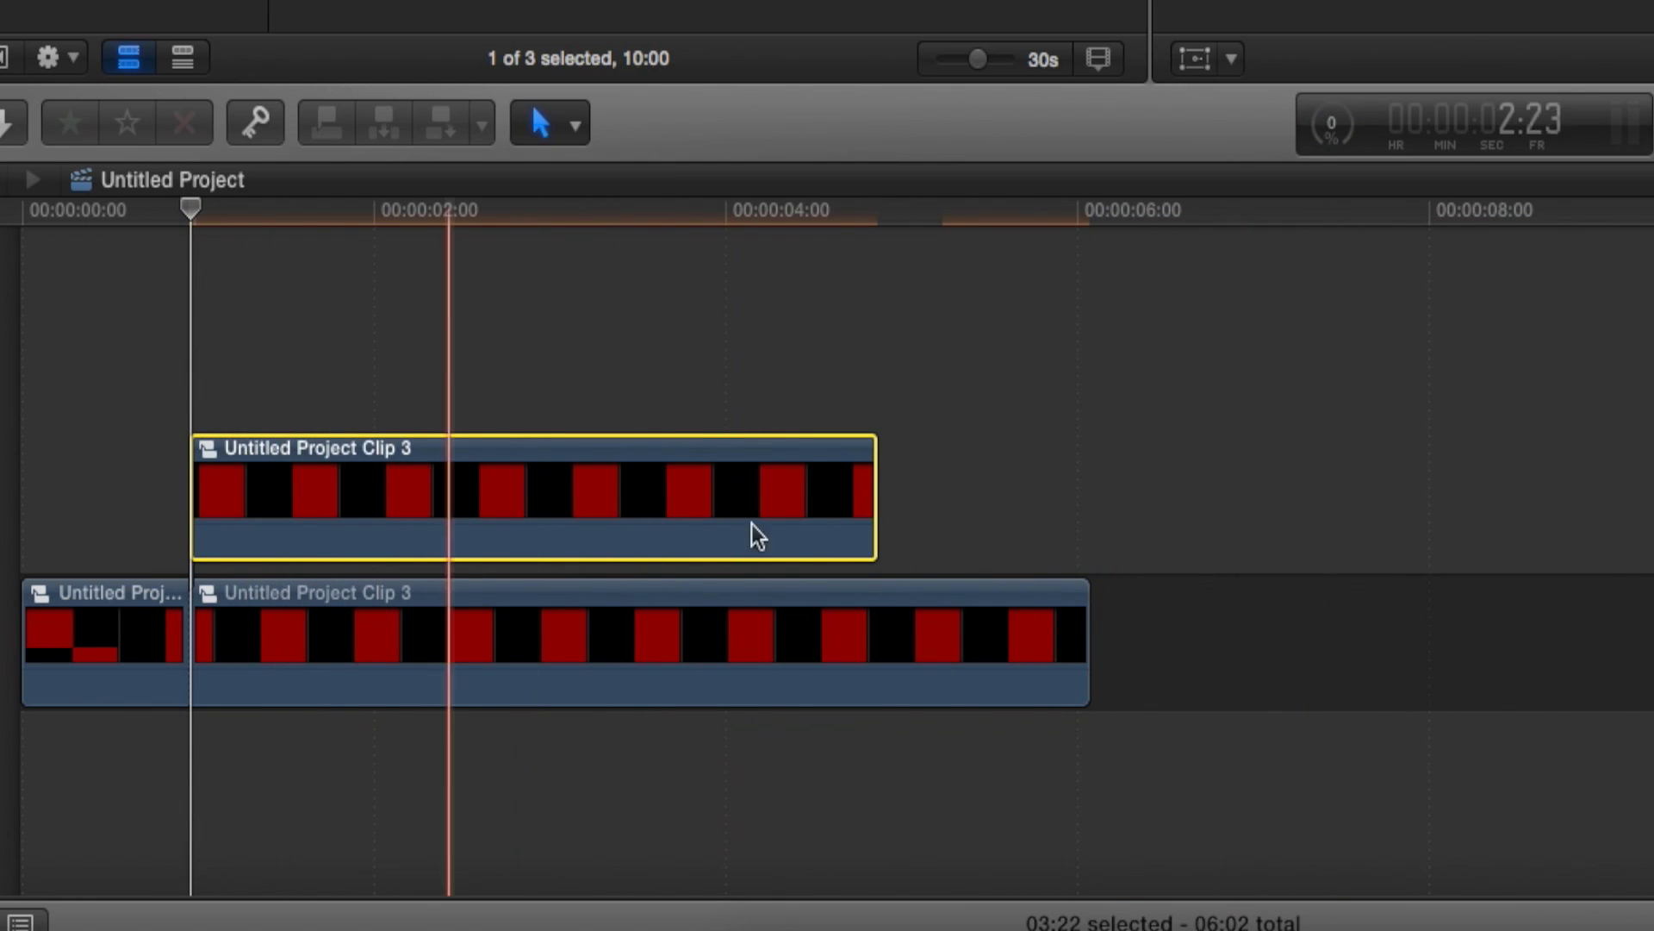
Play the stacked compound clips from the timeline start, and return the playhead to the first cut
left_click_drag(191, 210, 20, 215)
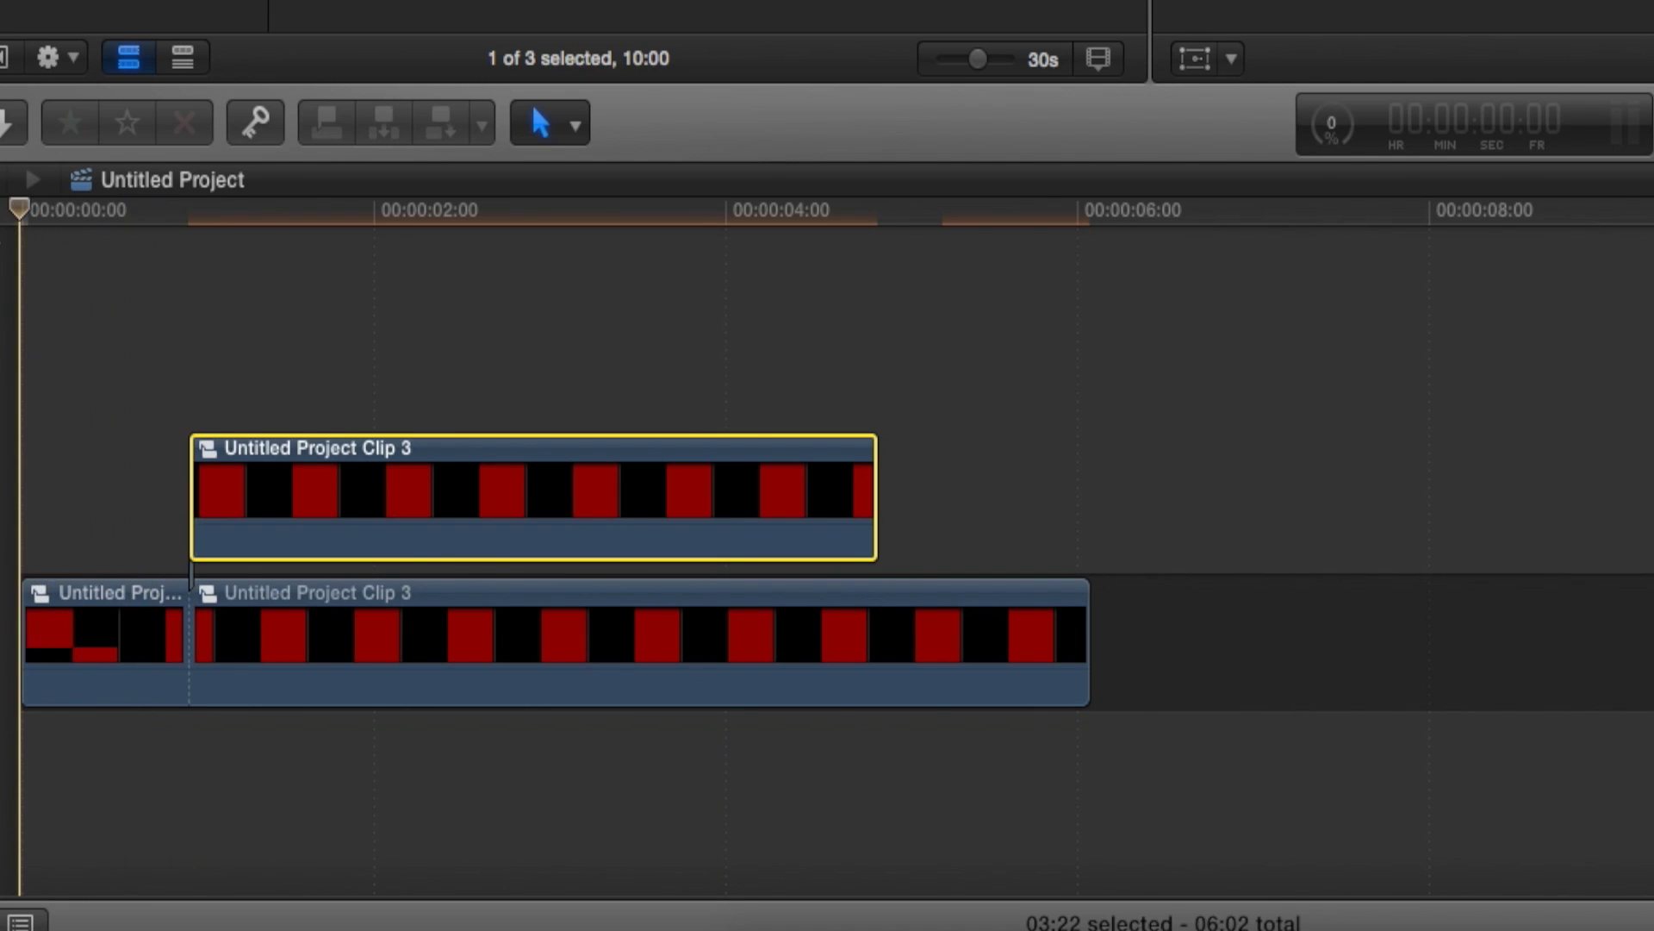
key("space")
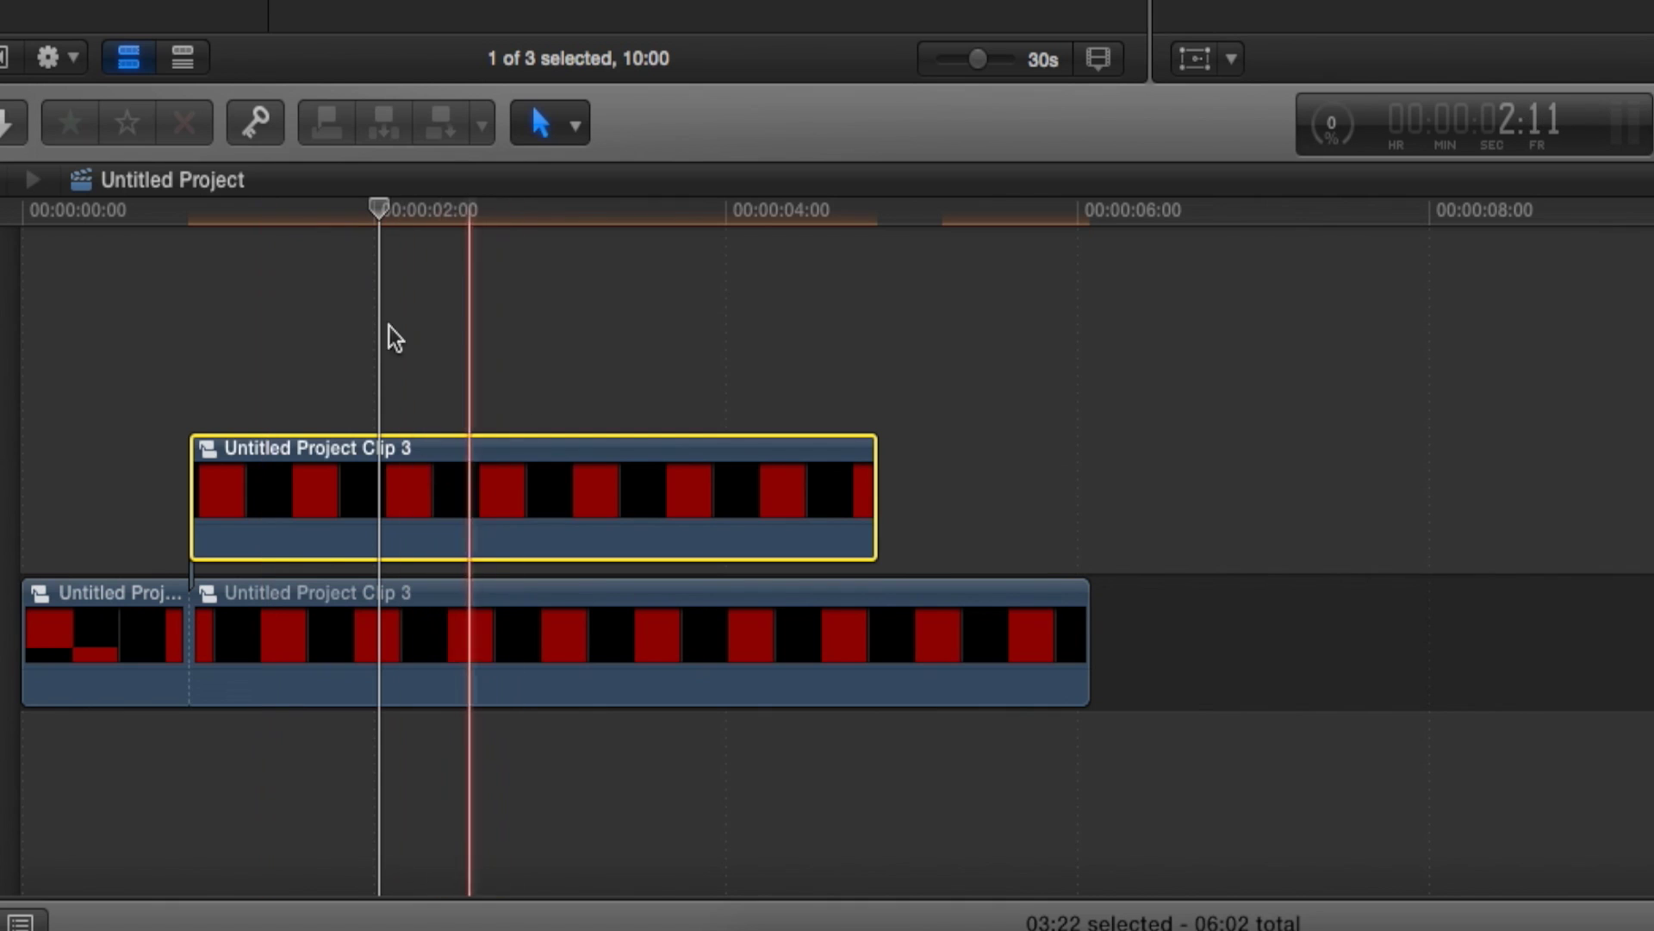
left_click(227, 547)
left_click_drag(377, 214, 187, 252)
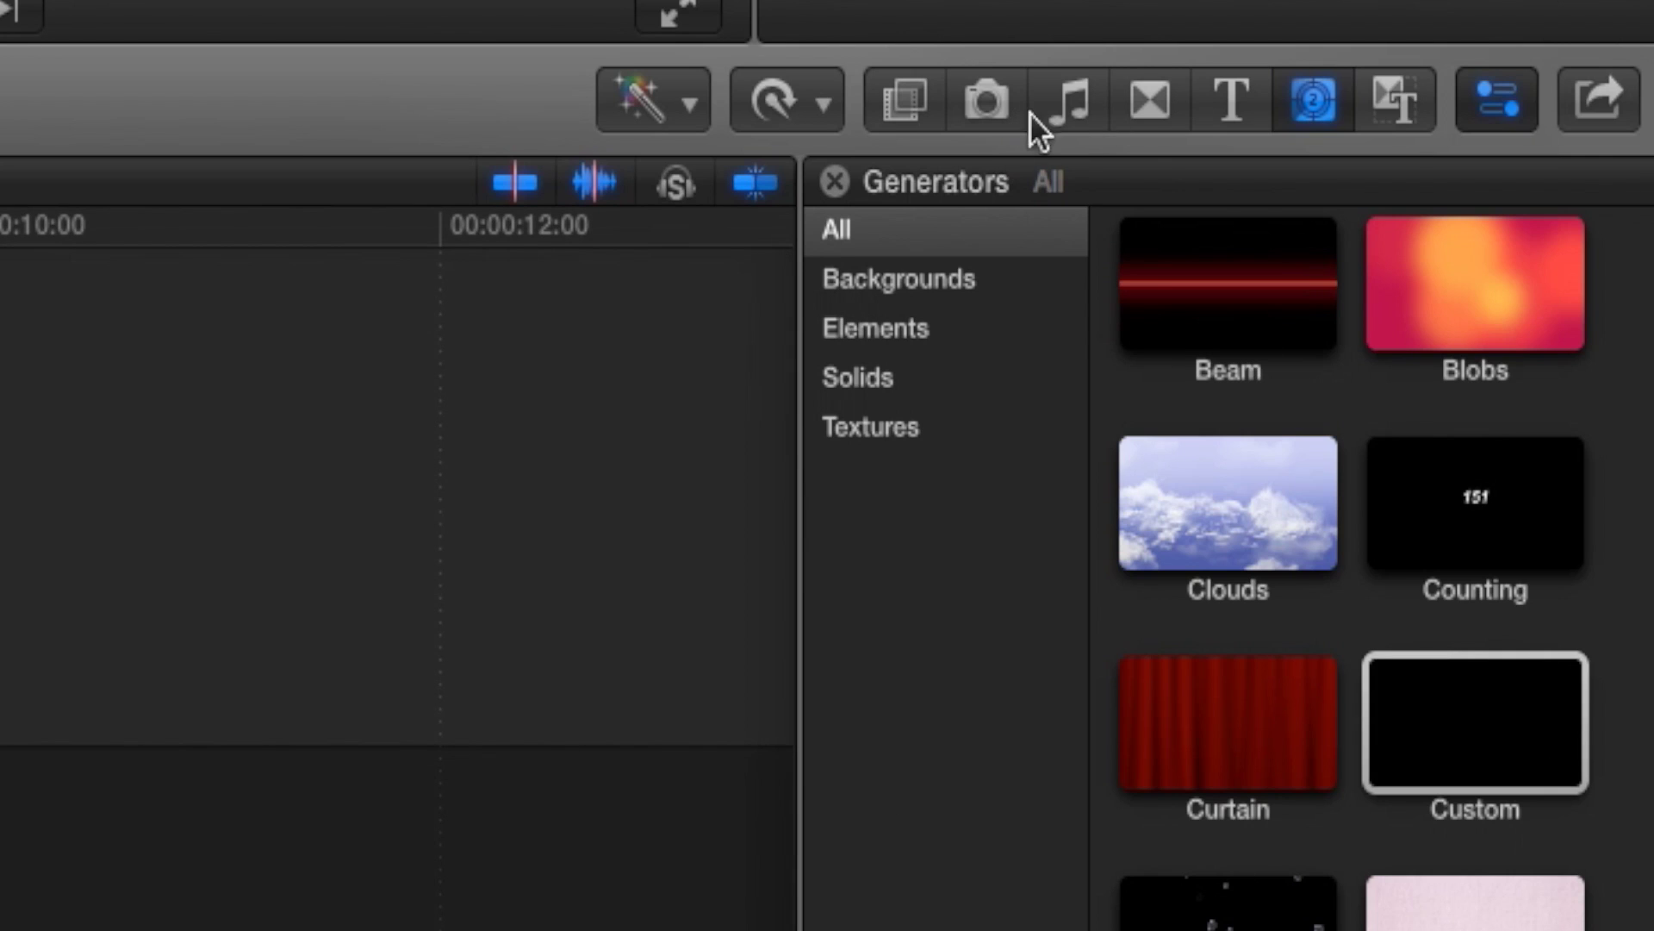
Add a Custom generator beneath the compound clips at the timeline start and trim it to 6:02, matching the storyline's end
left_click(1497, 734)
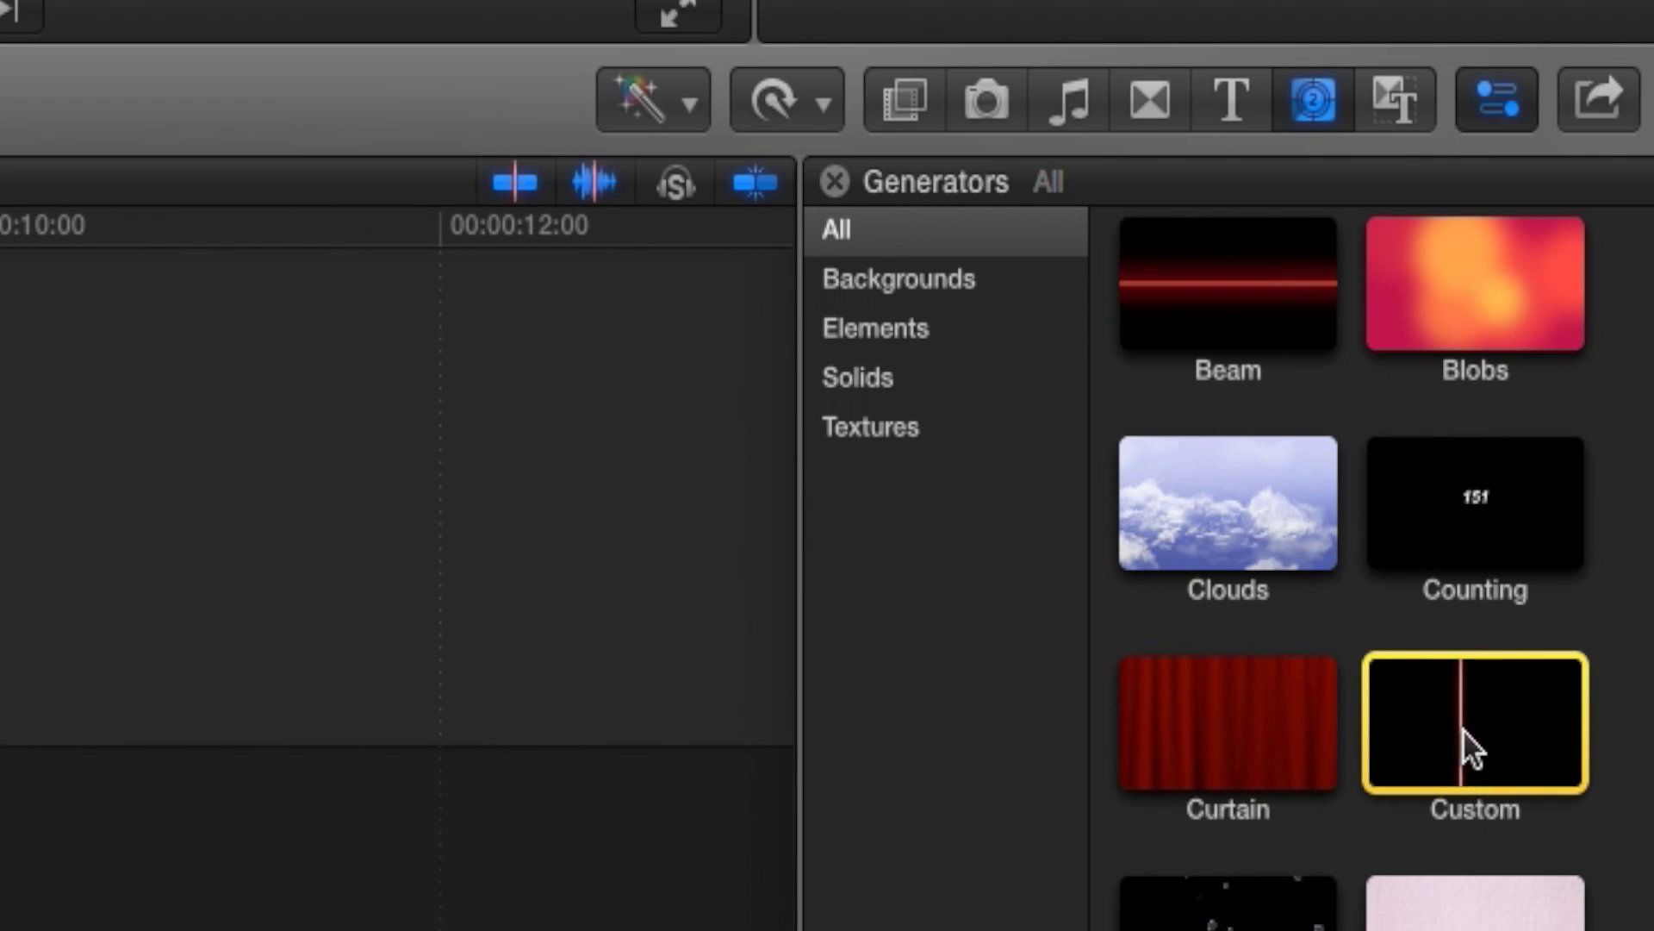
left_click_drag(1462, 720, 43, 870)
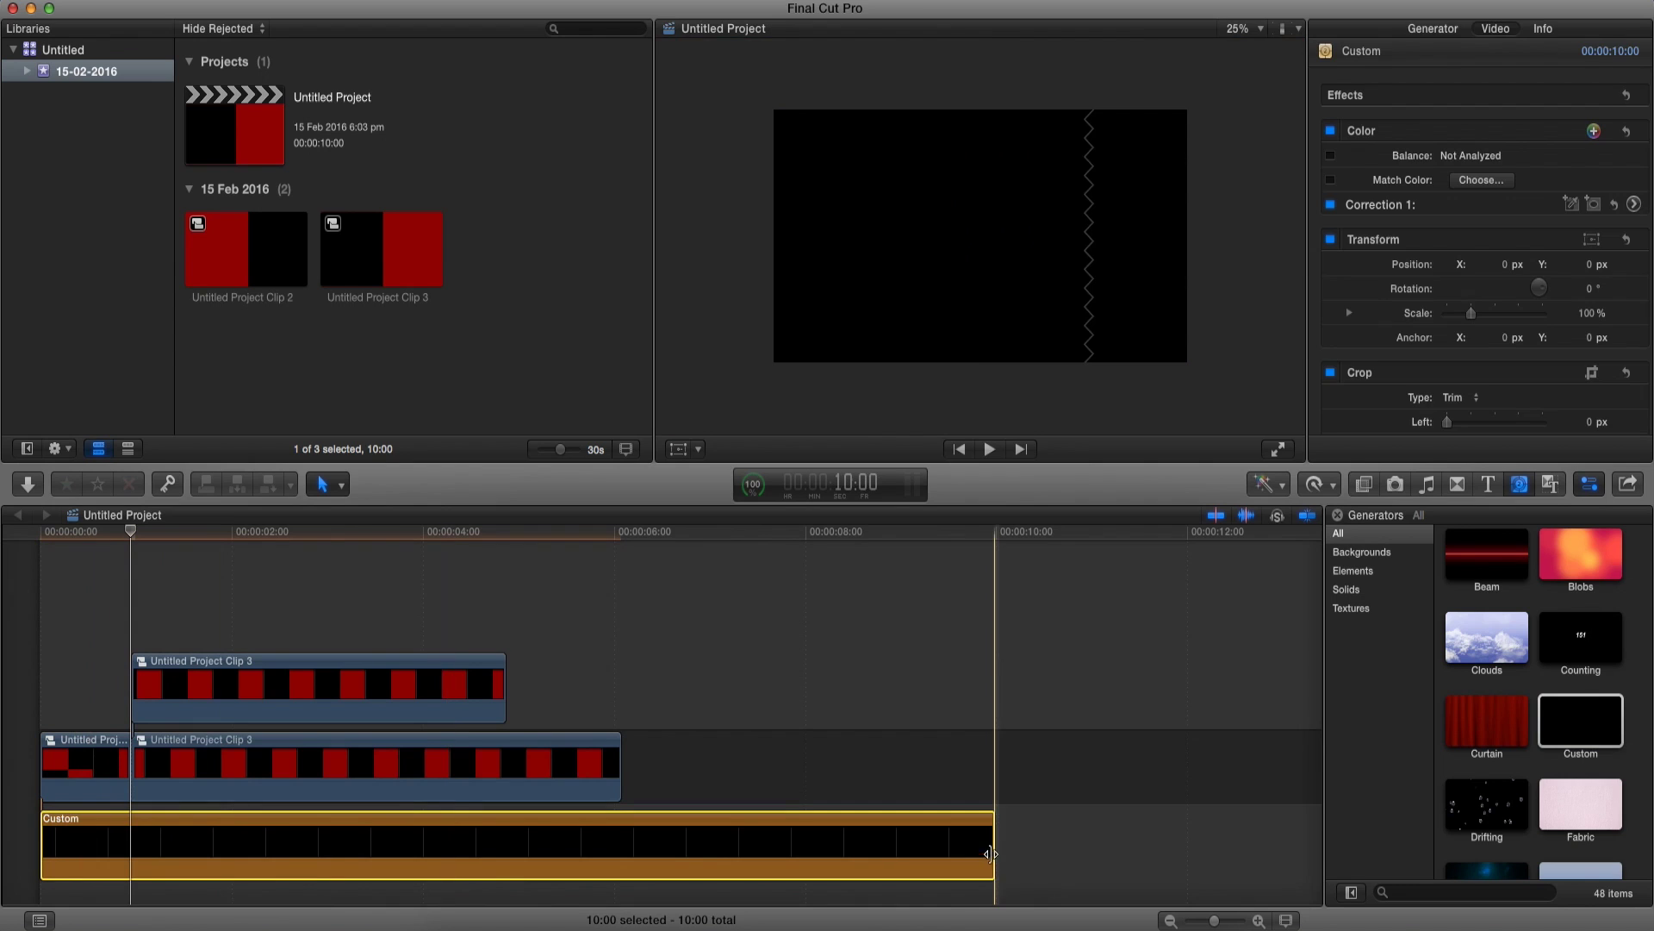
left_click_drag(993, 848, 617, 811)
Move the new Custom clip to the end of the primary storyline and bring the playhead over it
left_click(202, 841)
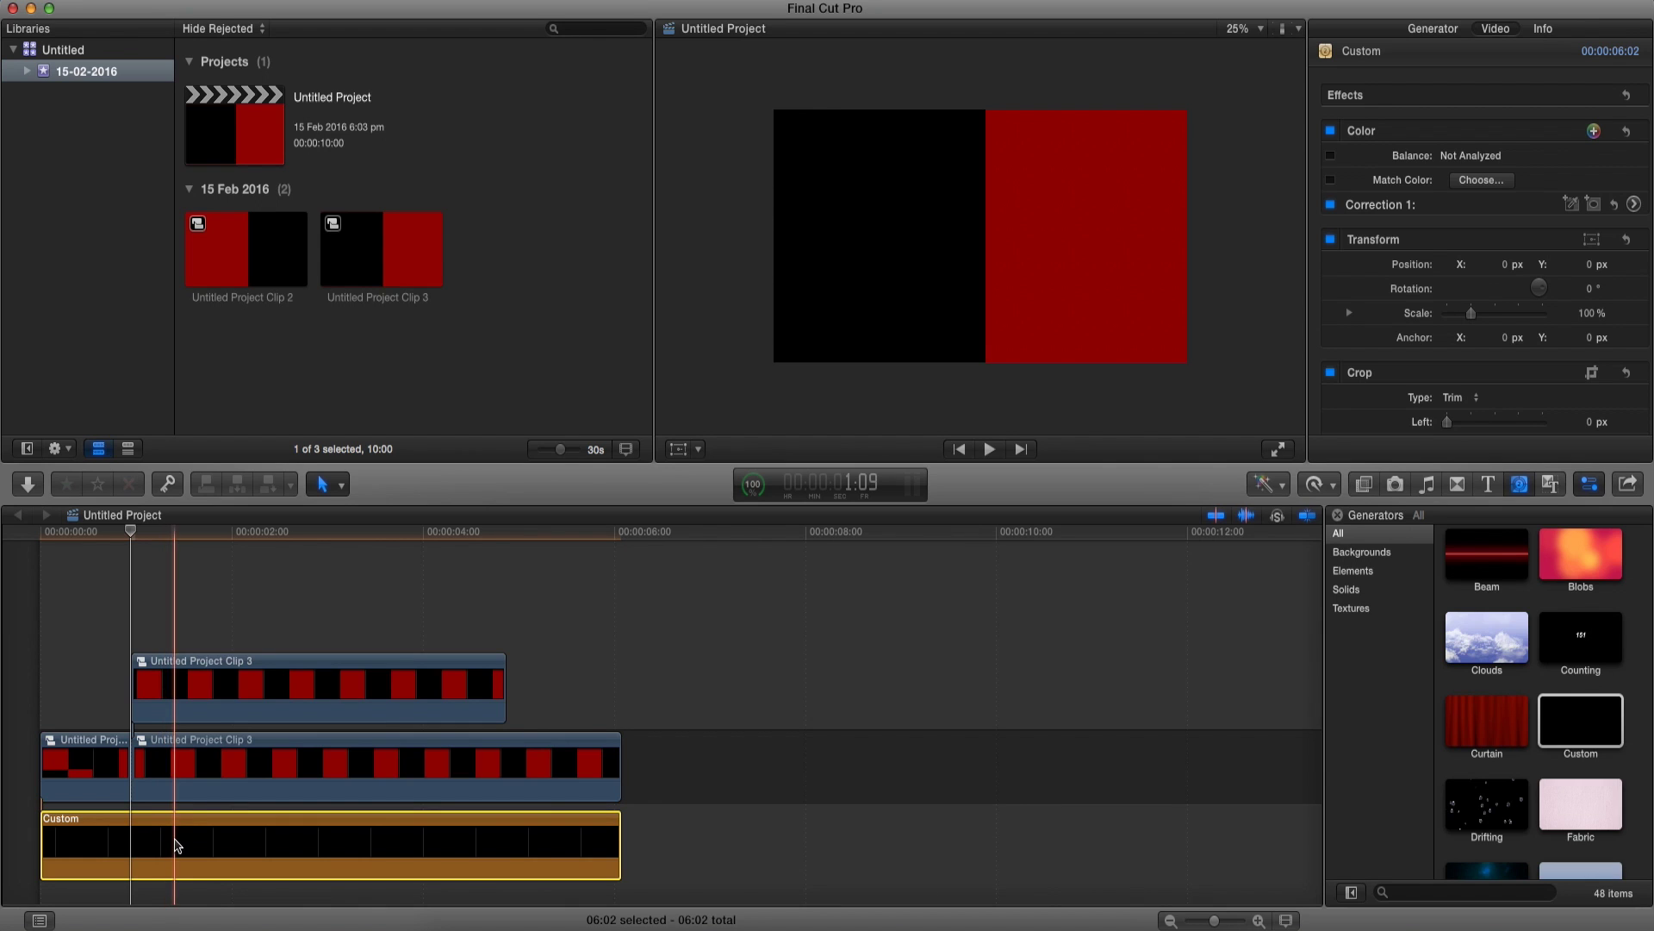
left_click_drag(188, 853, 768, 761)
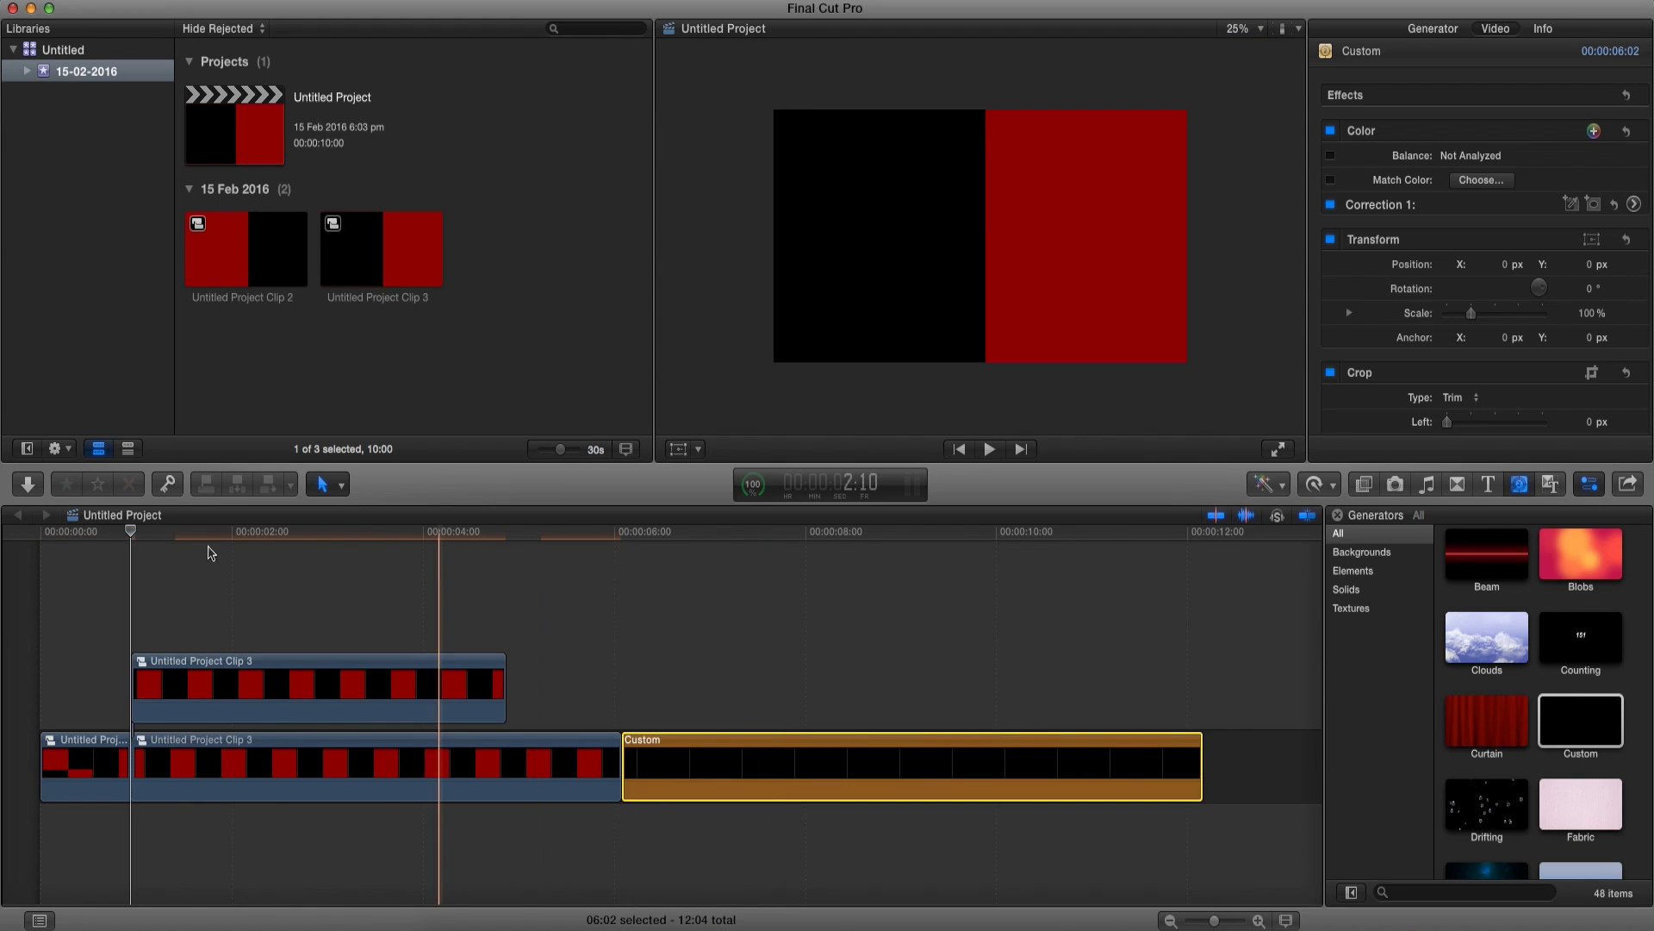
key("space")
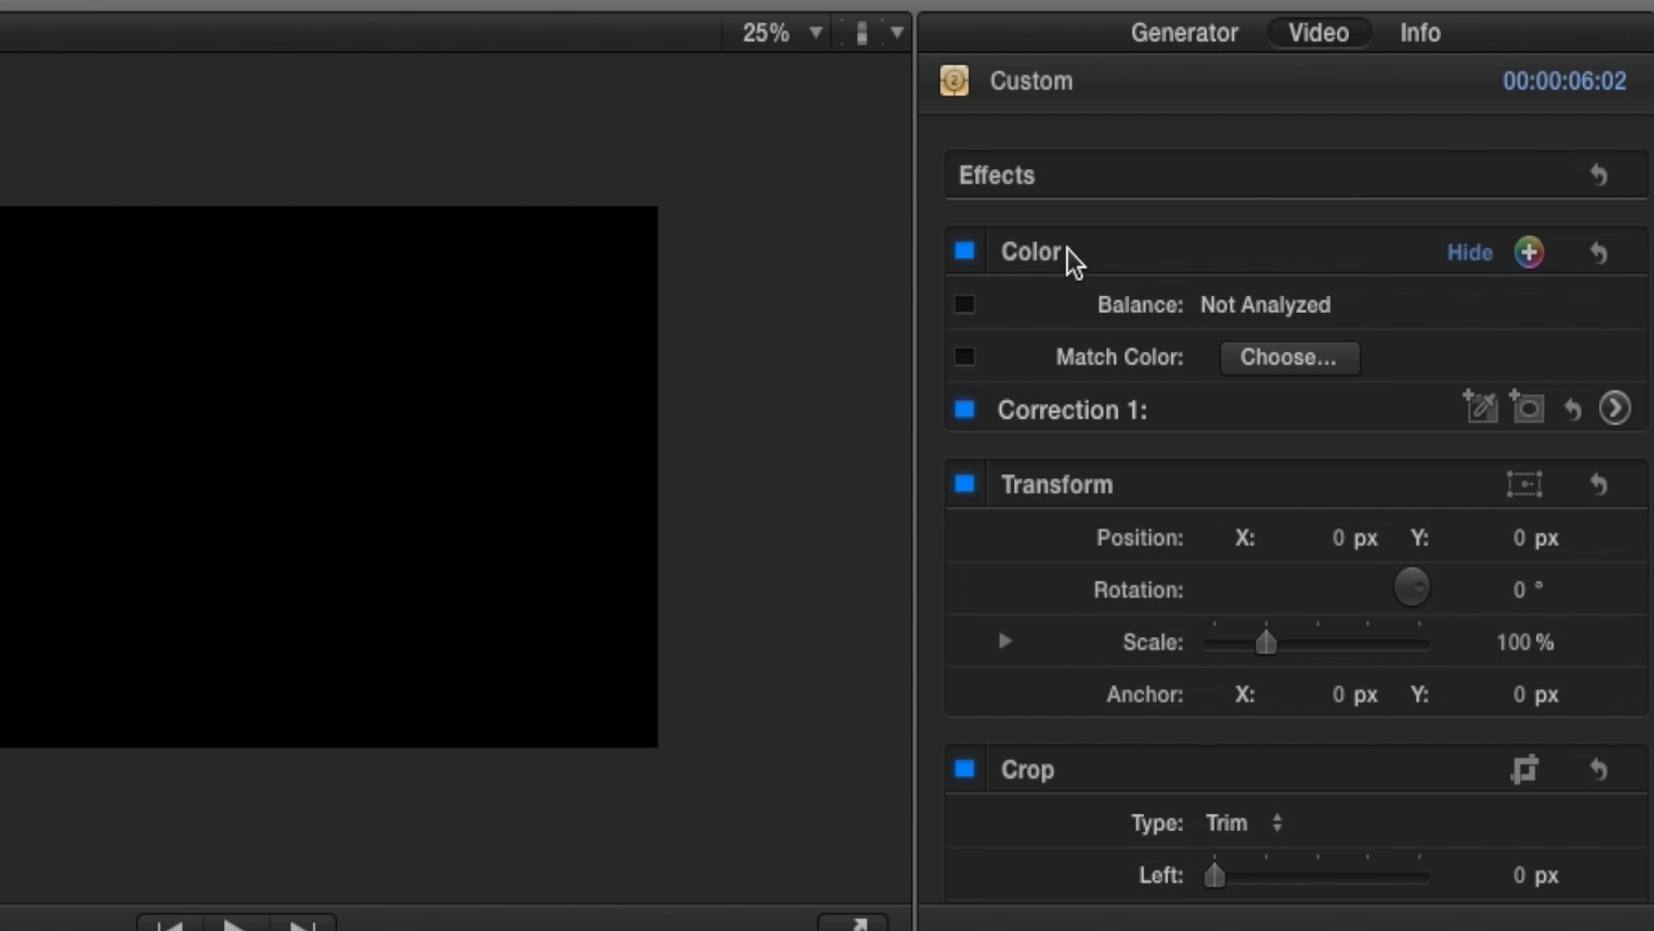
In Correction 1 of the new Custom clip, set the Global color to about 6° at -2%
left_click(1615, 407)
left_click_drag(1173, 432, 1530, 338)
left_click_drag(1561, 381, 959, 487)
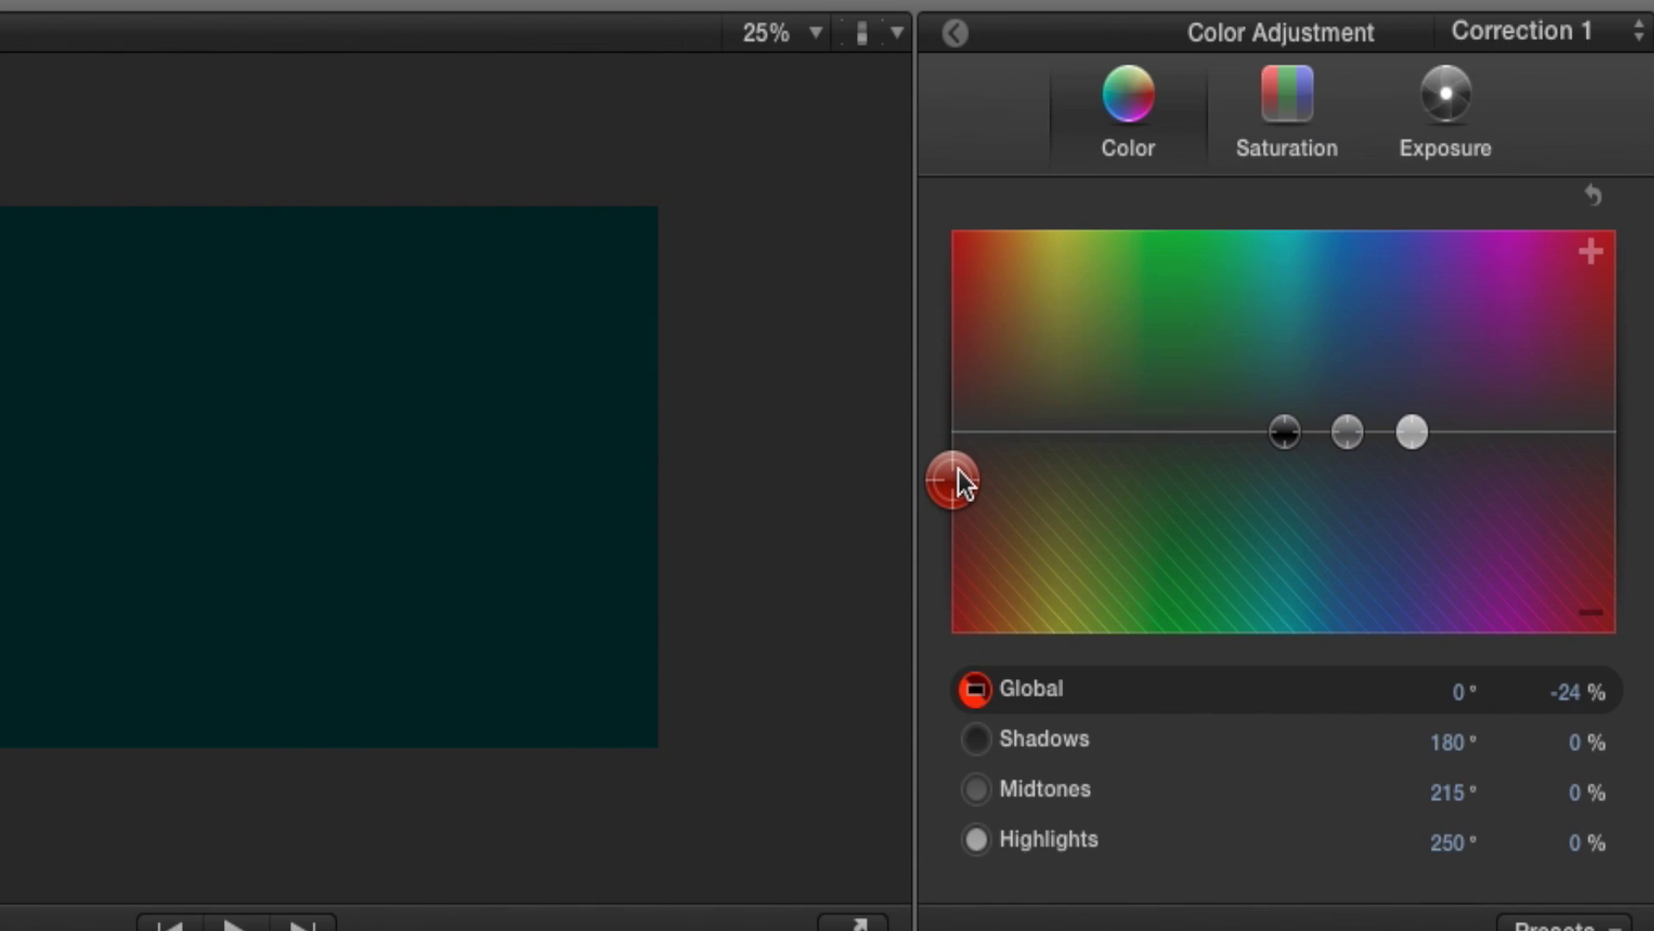
left_click_drag(977, 478, 987, 443)
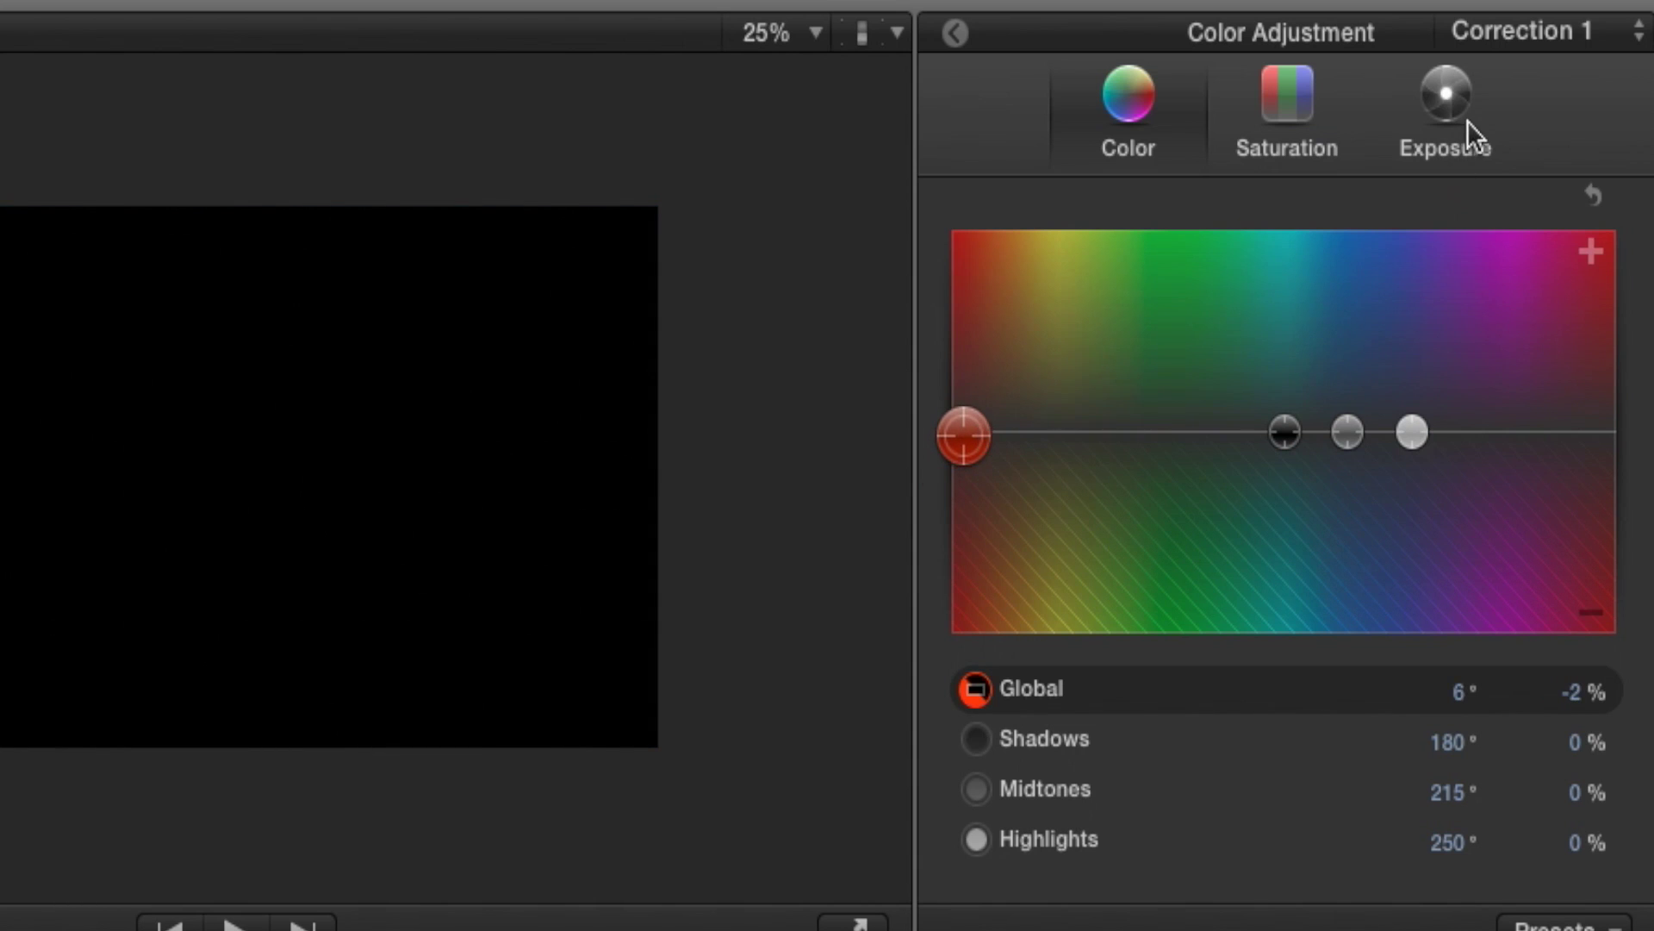
Raise the Custom clip's Shadows exposure to 32% and move the clip back beneath the compound clips at the timeline start
left_click(1465, 121)
left_click_drag(1135, 431, 1134, 375)
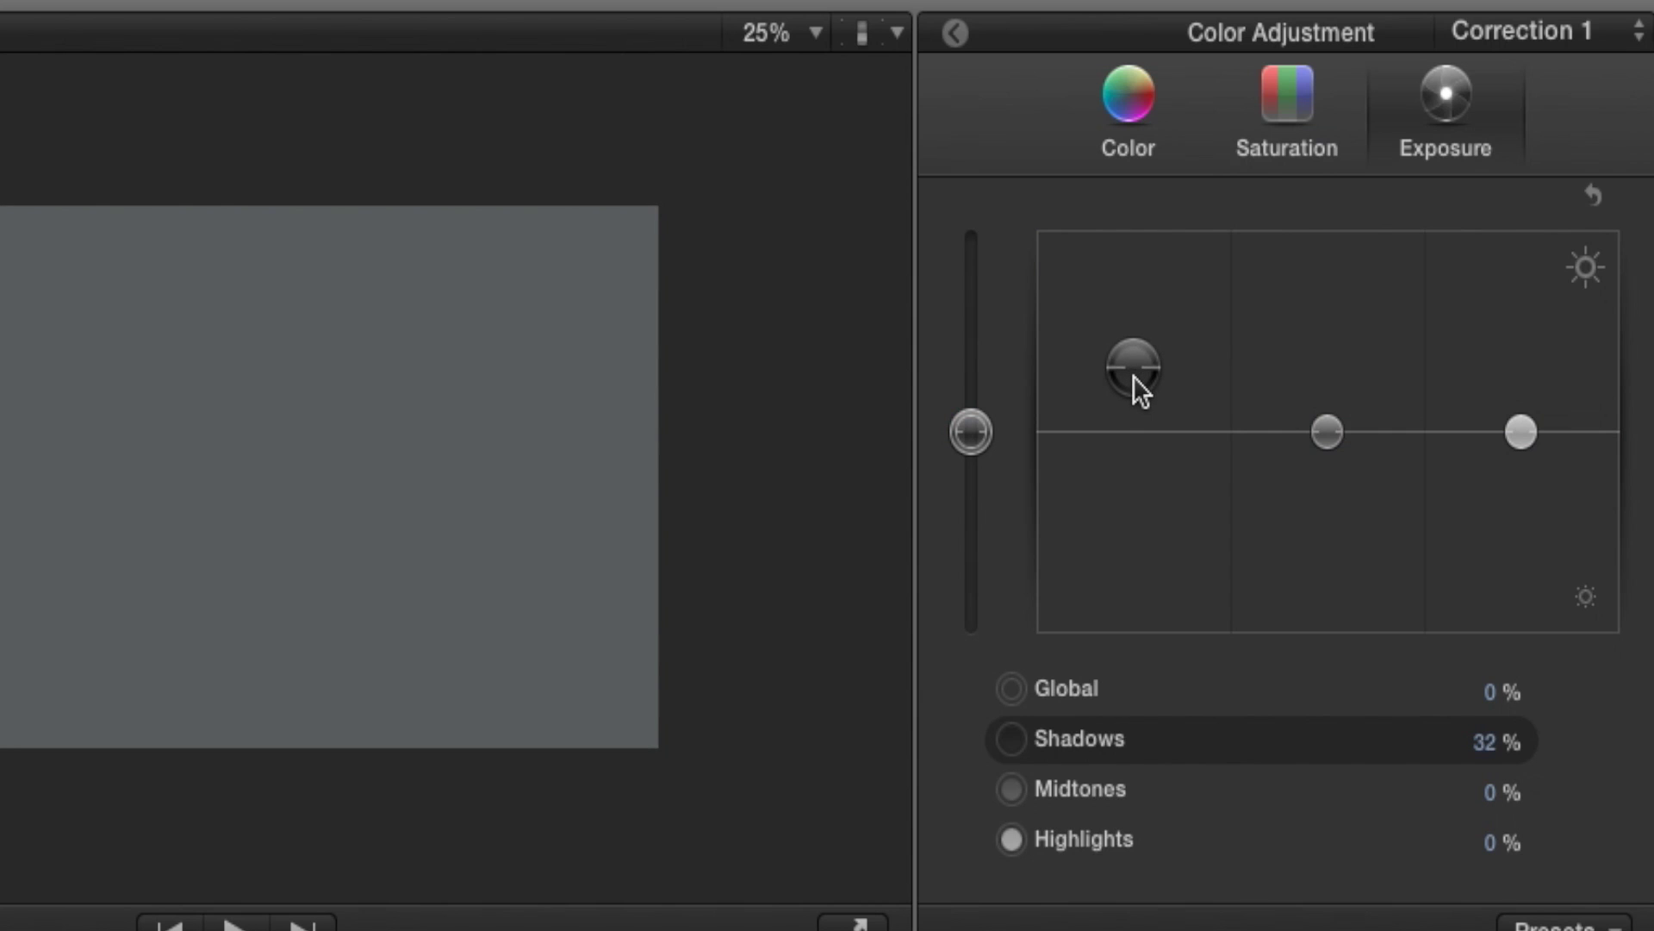
left_click(951, 33)
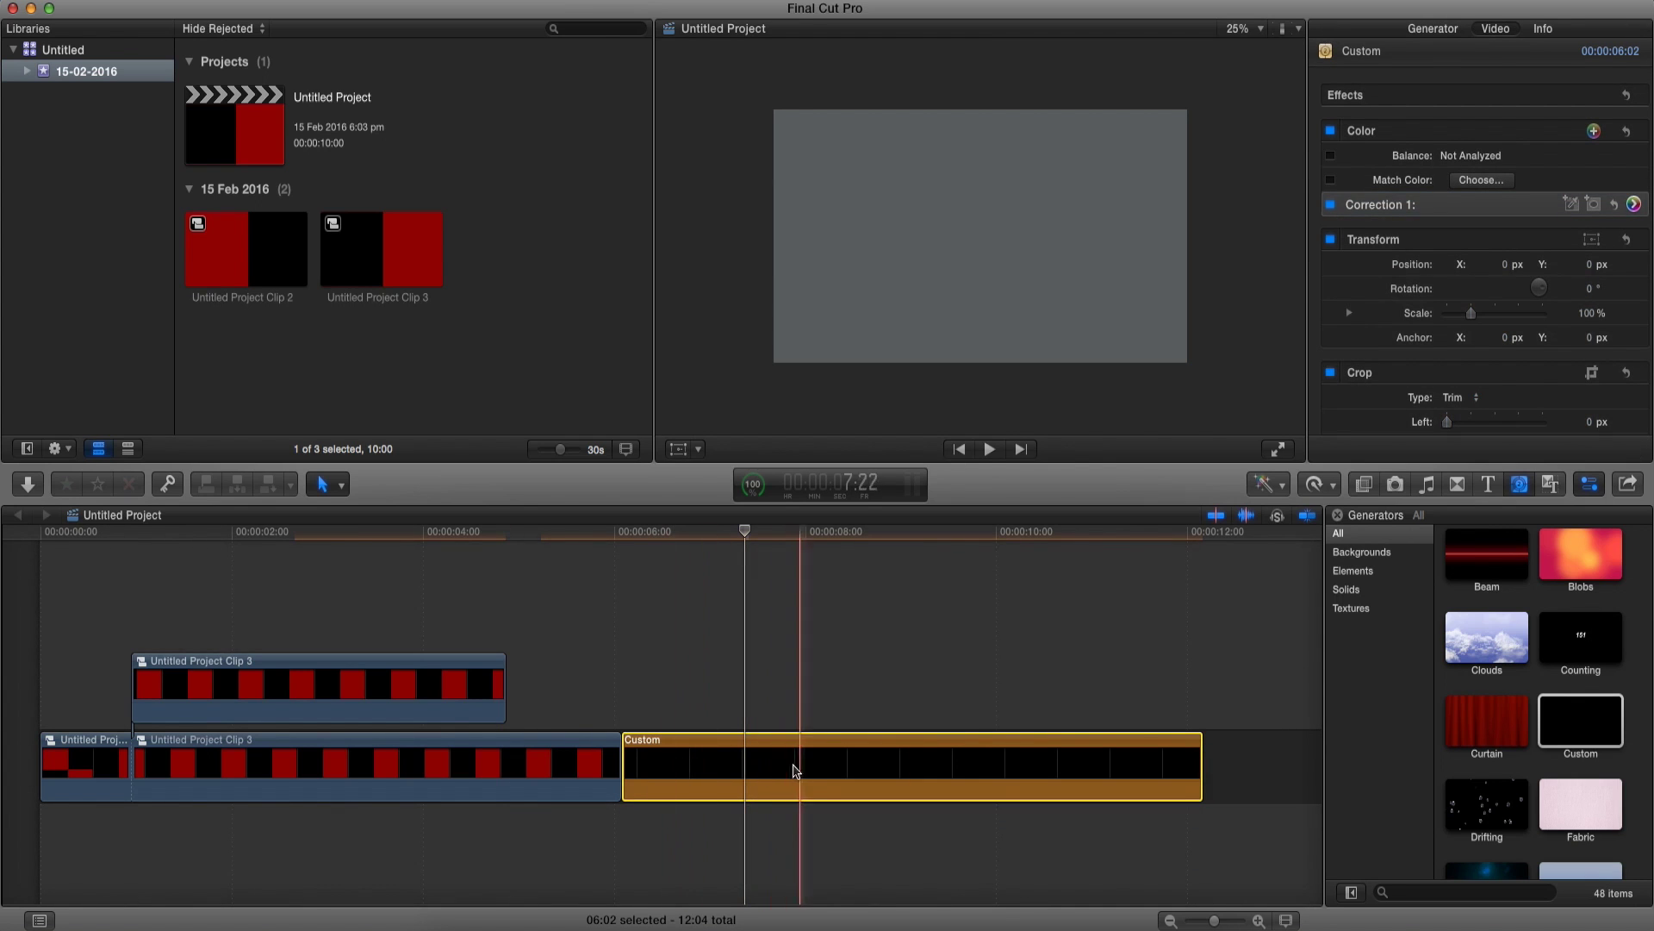
left_click_drag(763, 771, 149, 865)
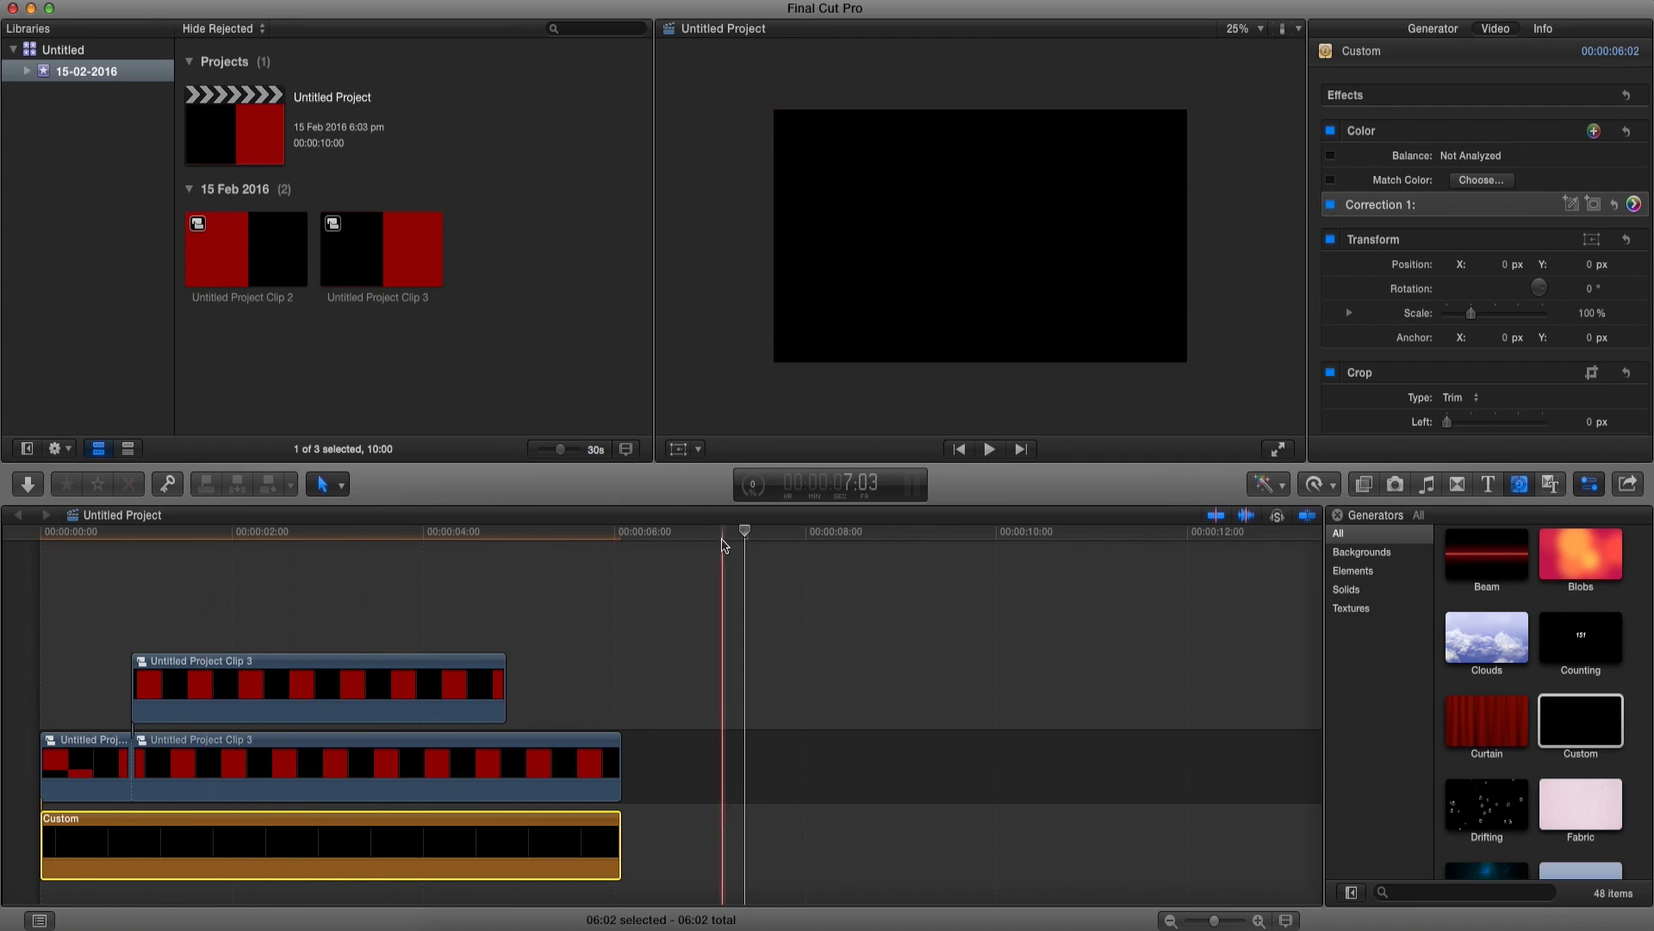
At 0:23, trim the upper Untitled Project Clip 3 from its right edge to the centre so only the black half remains
left_click(124, 575)
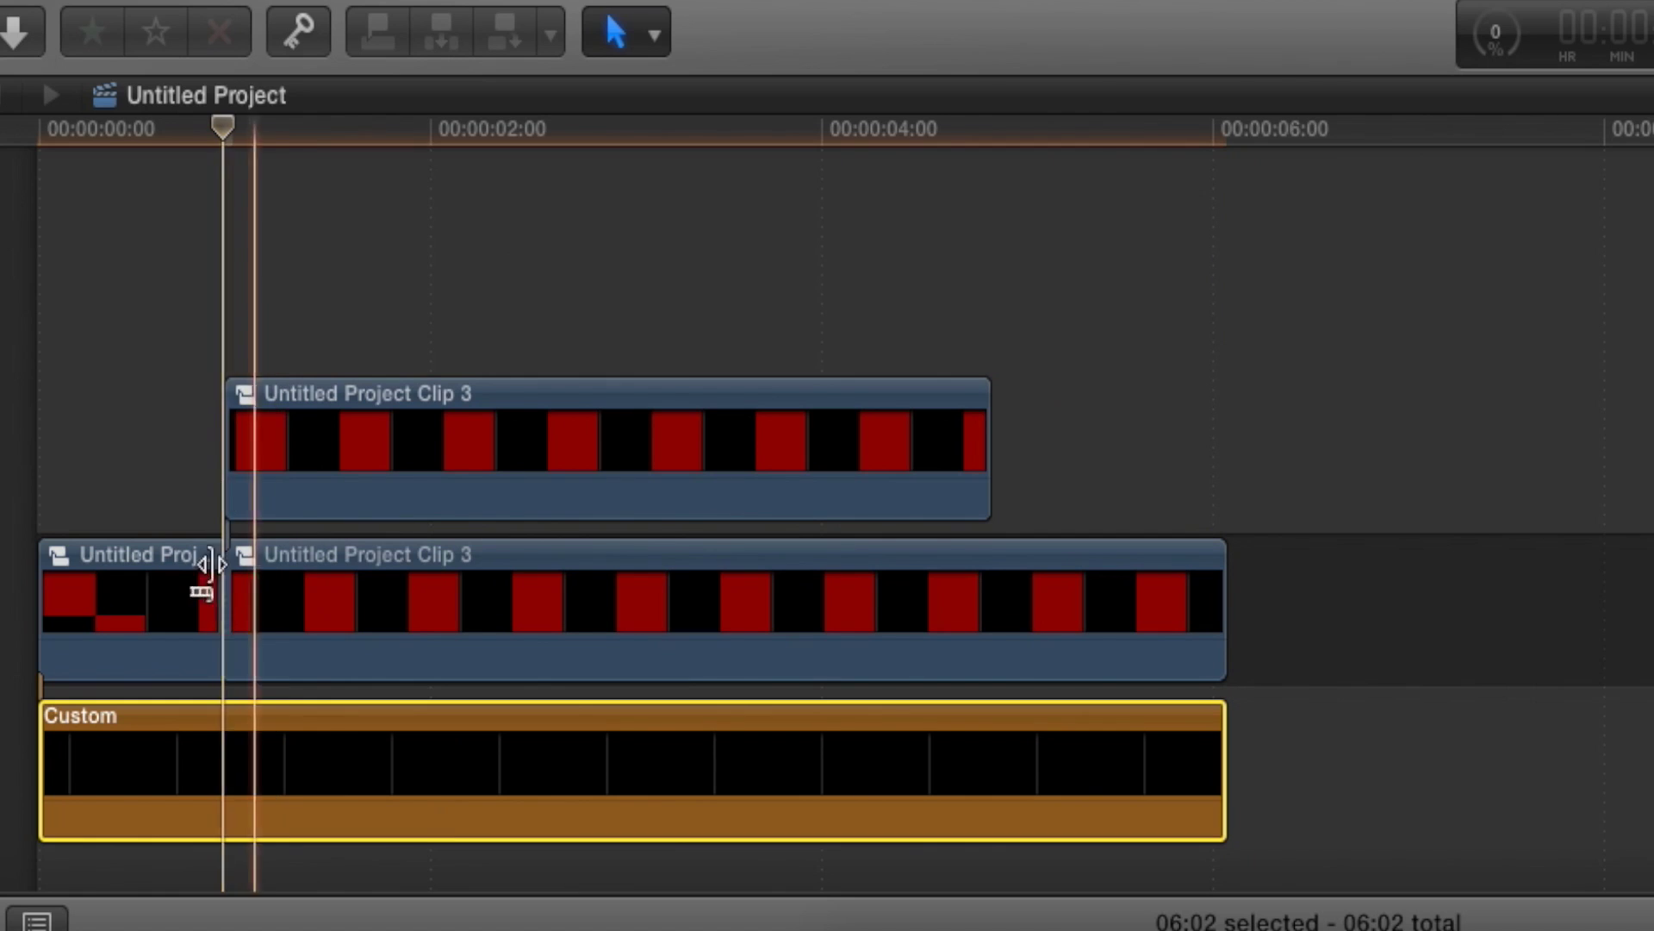
left_click(297, 429)
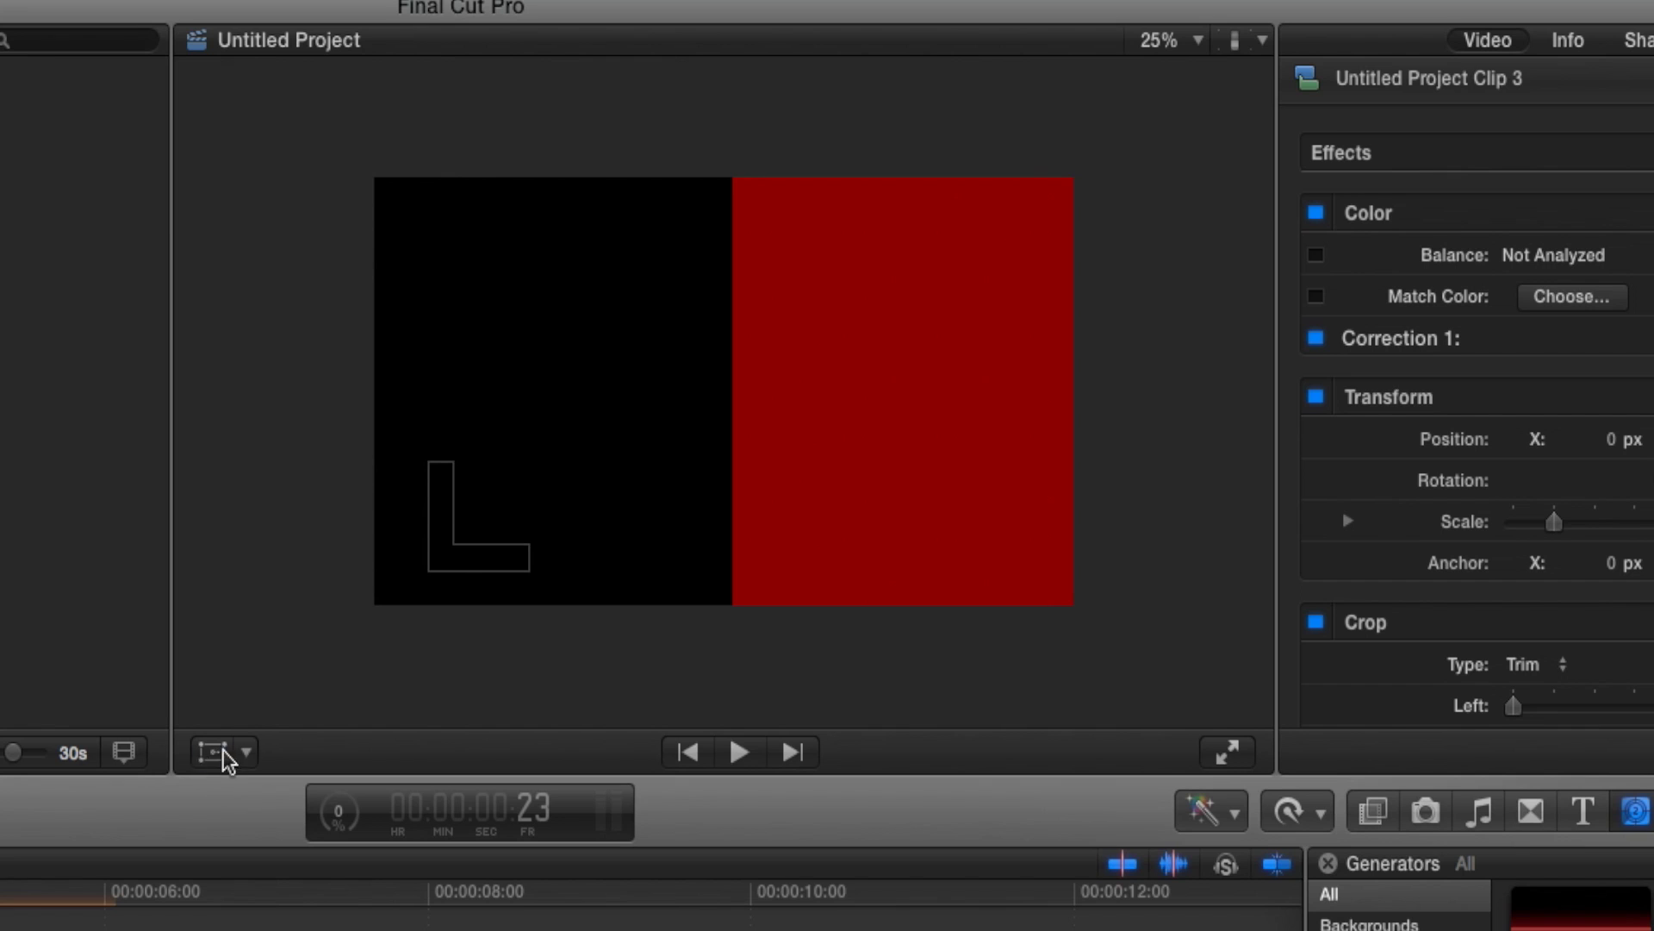
left_click(224, 752)
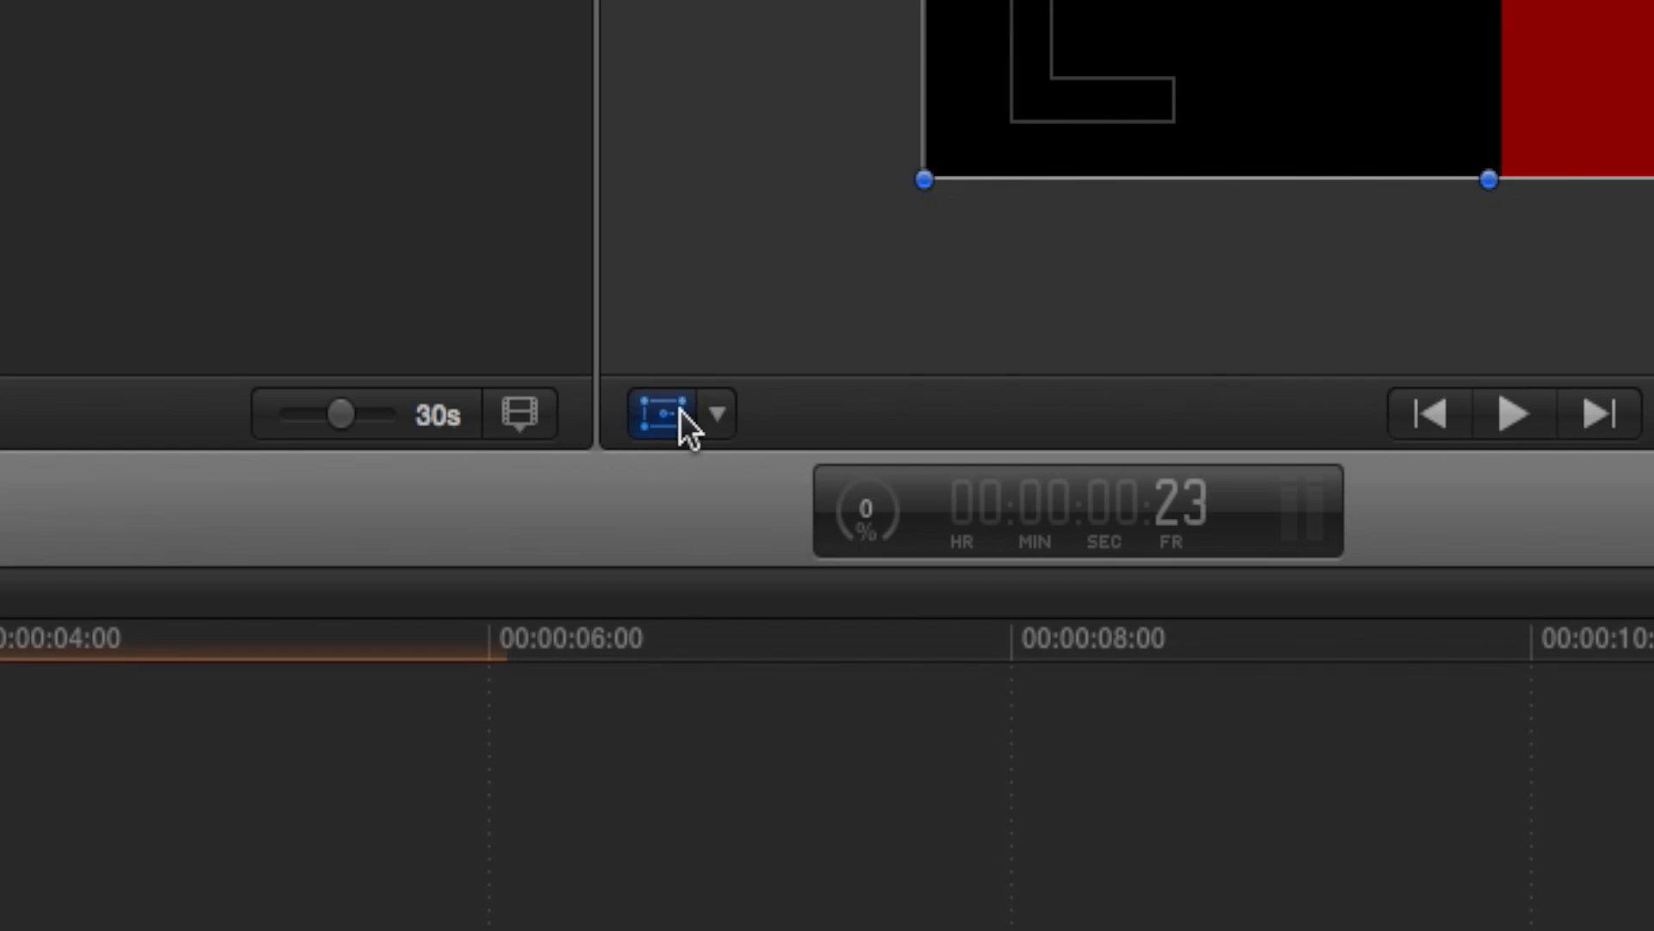
left_click(718, 417)
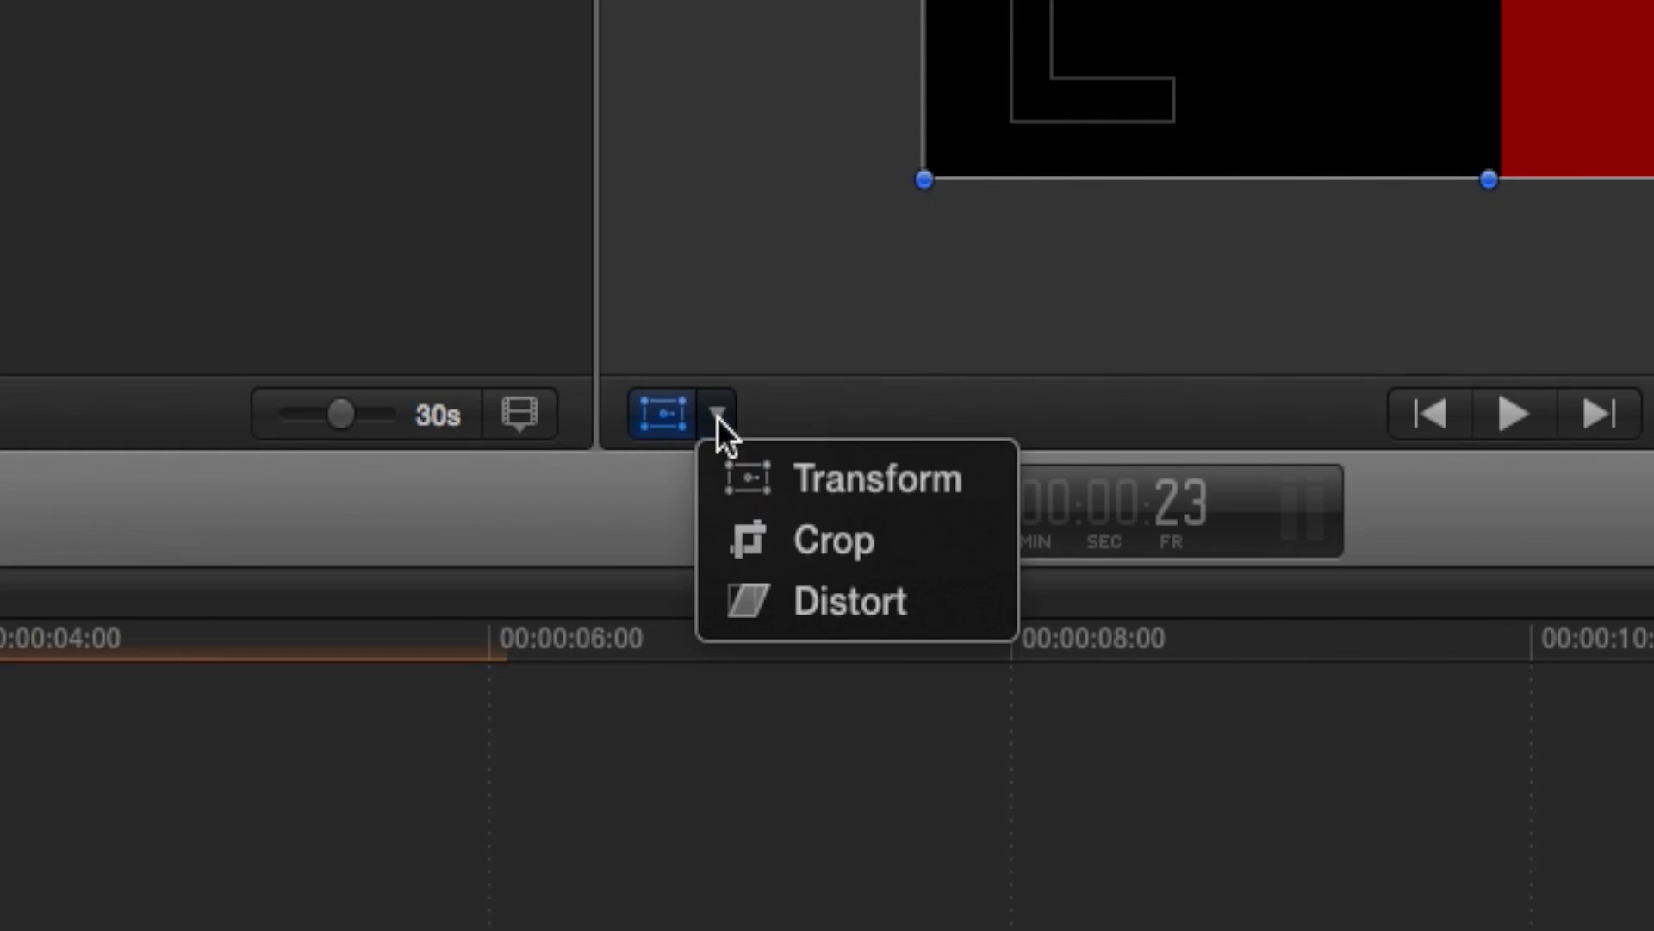
left_click(809, 539)
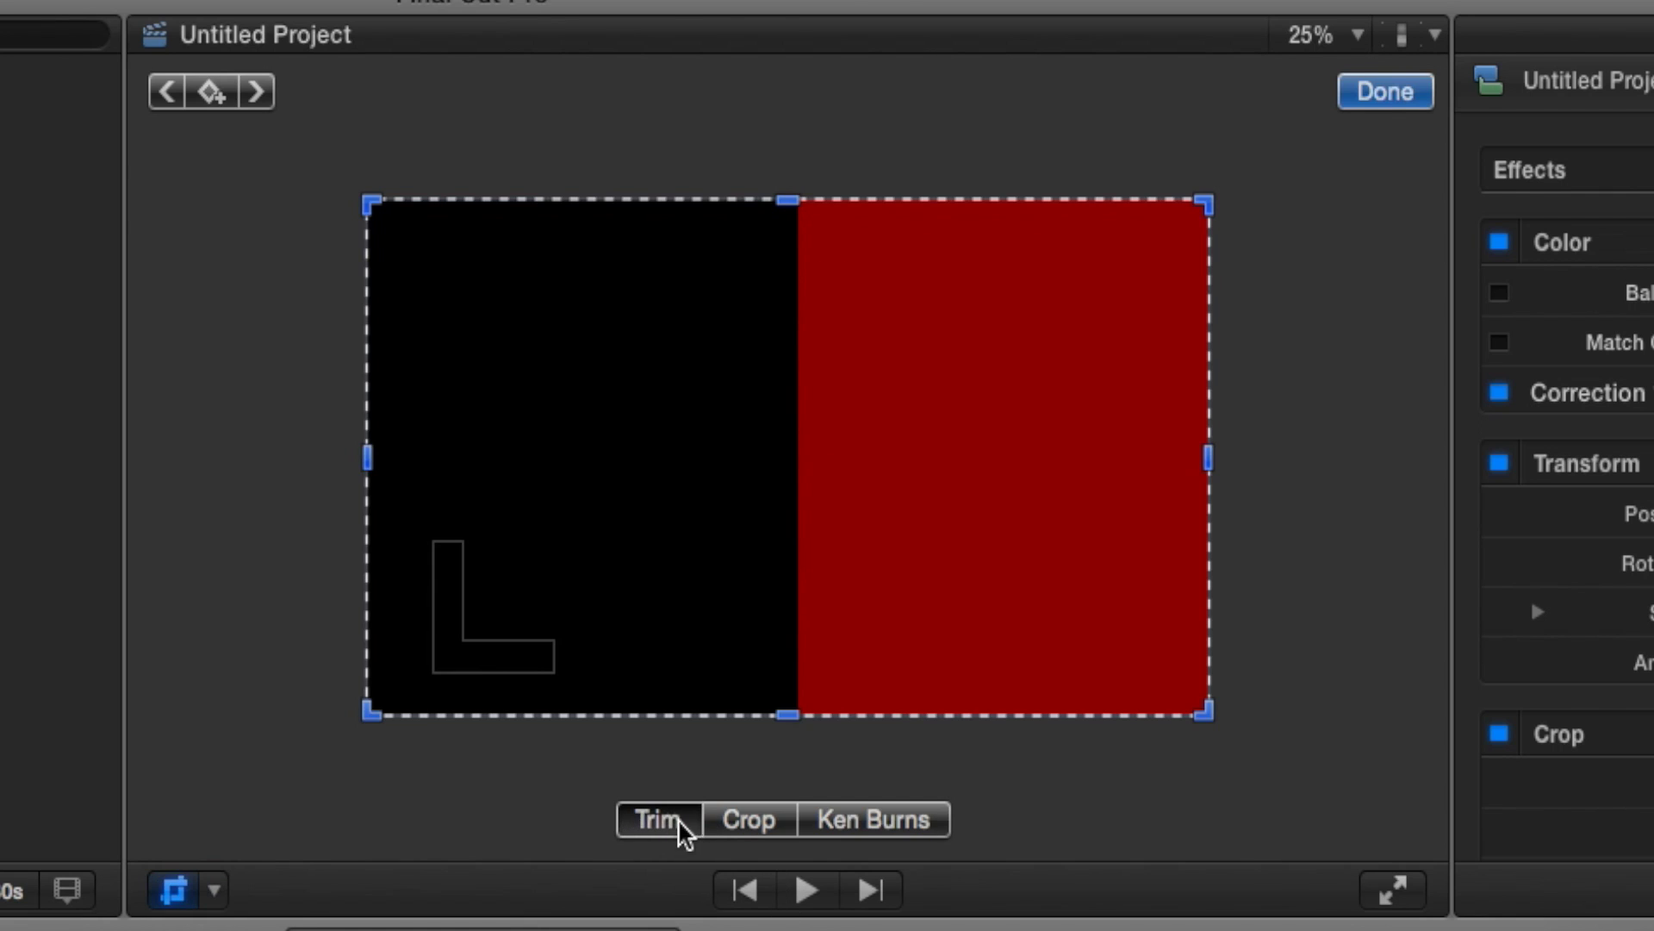
left_click_drag(1213, 470, 800, 479)
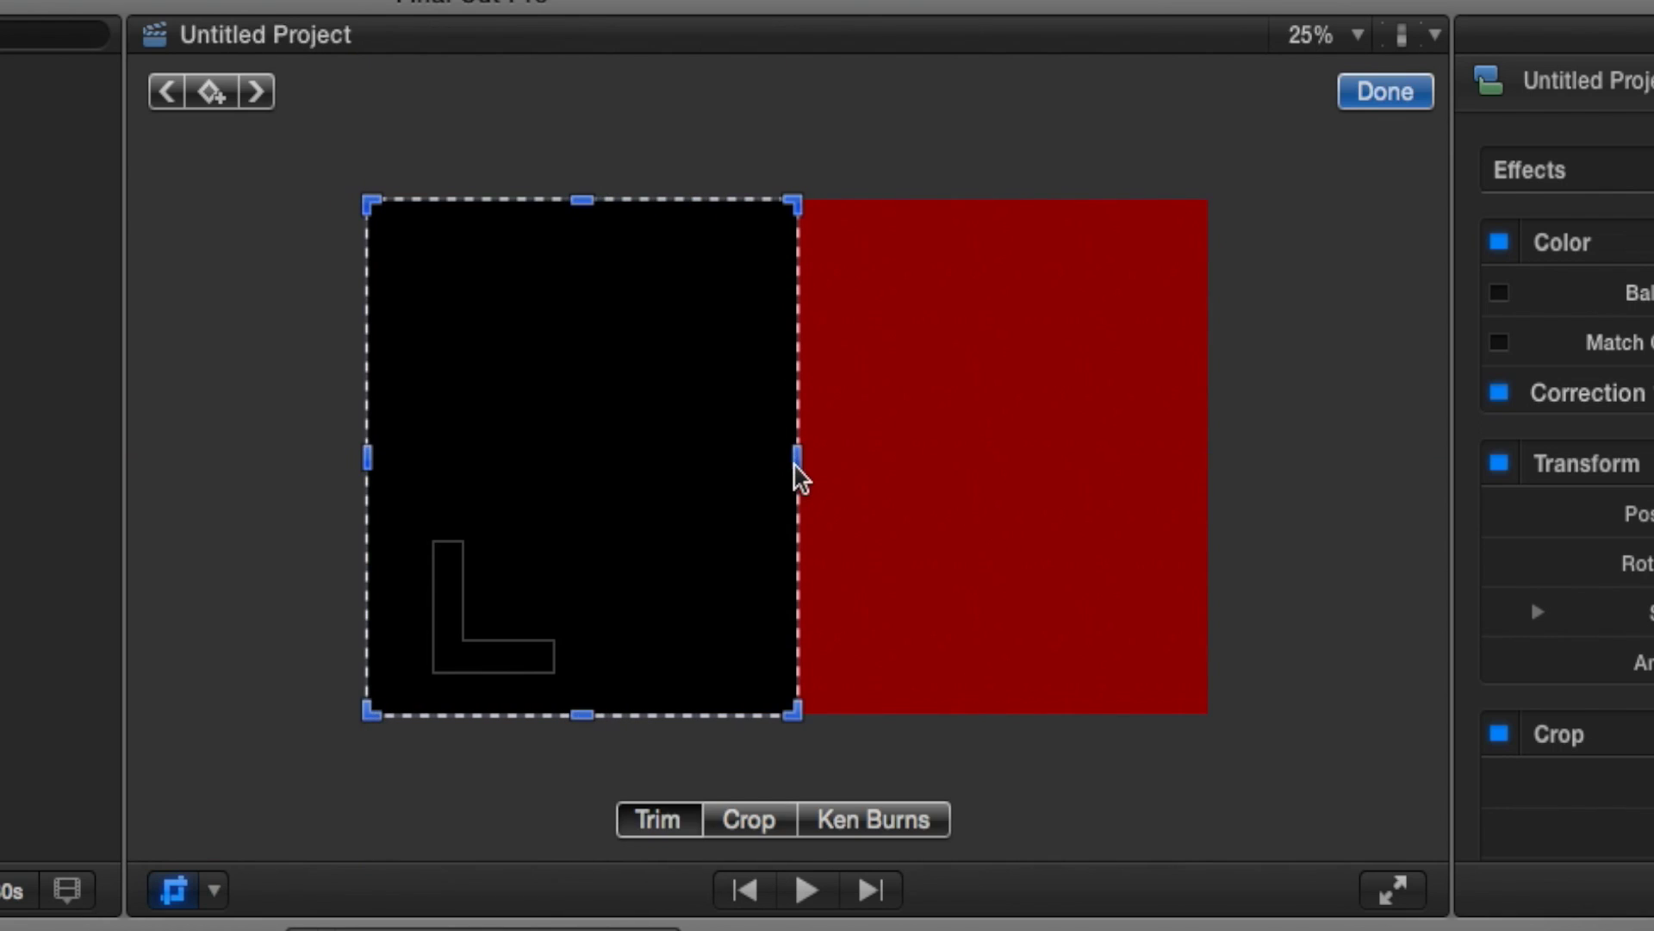
left_click(1384, 92)
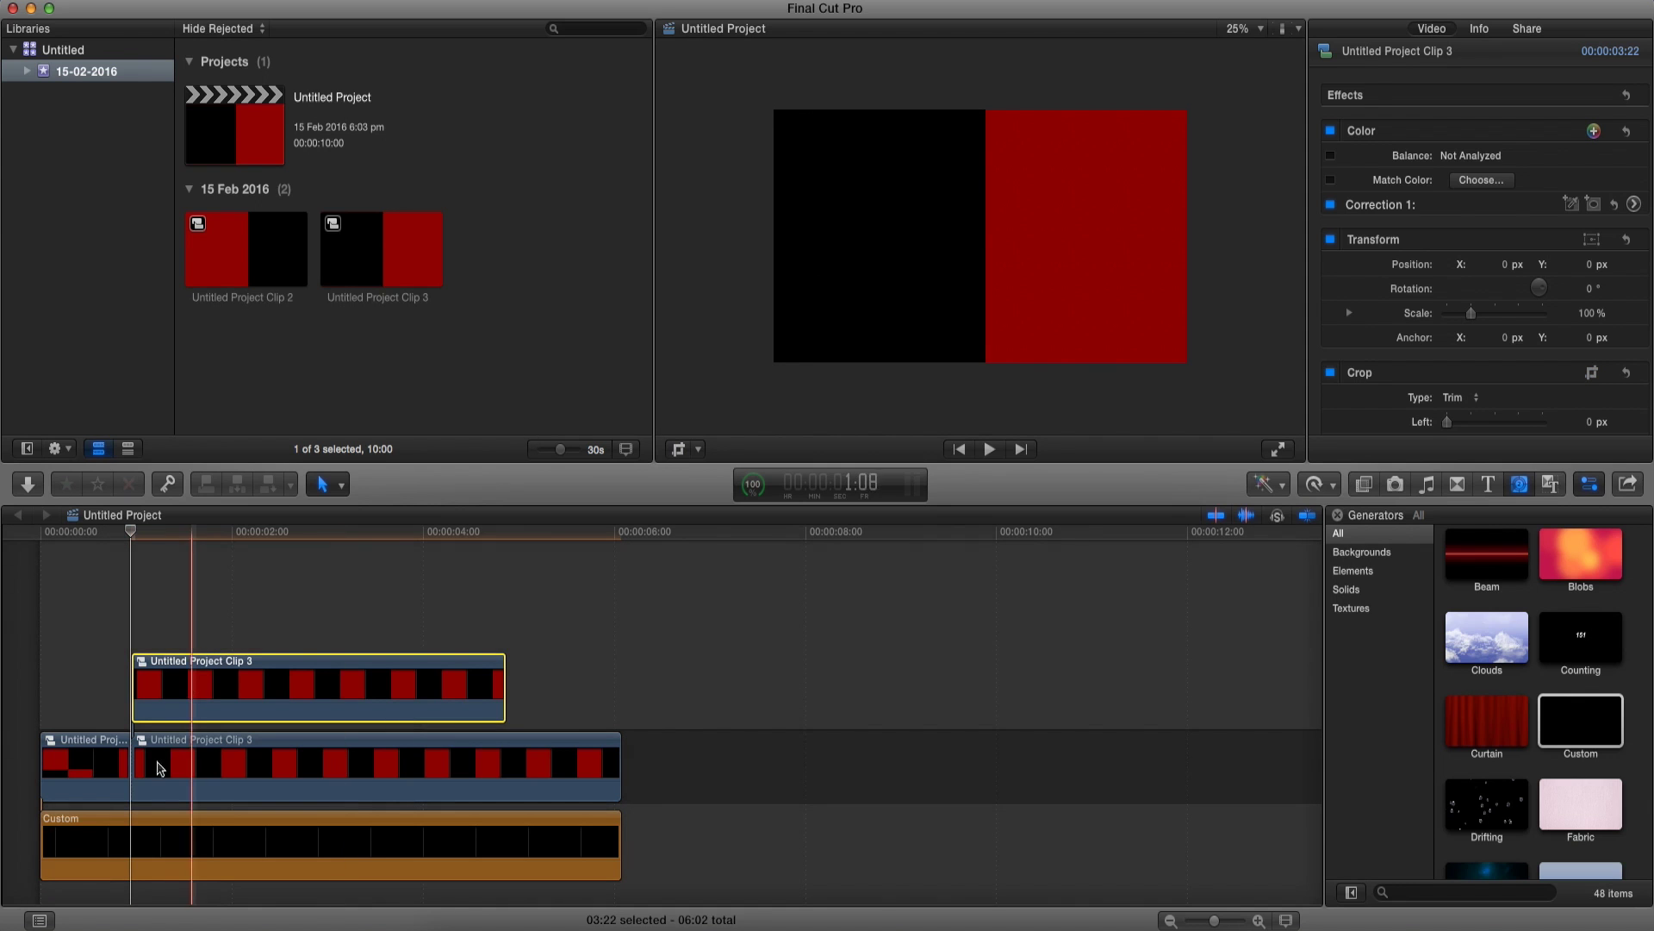
Trim 979.9 px off the left of the primary storyline's Untitled Project Clip 3, keeping only its red half
left_click(205, 761)
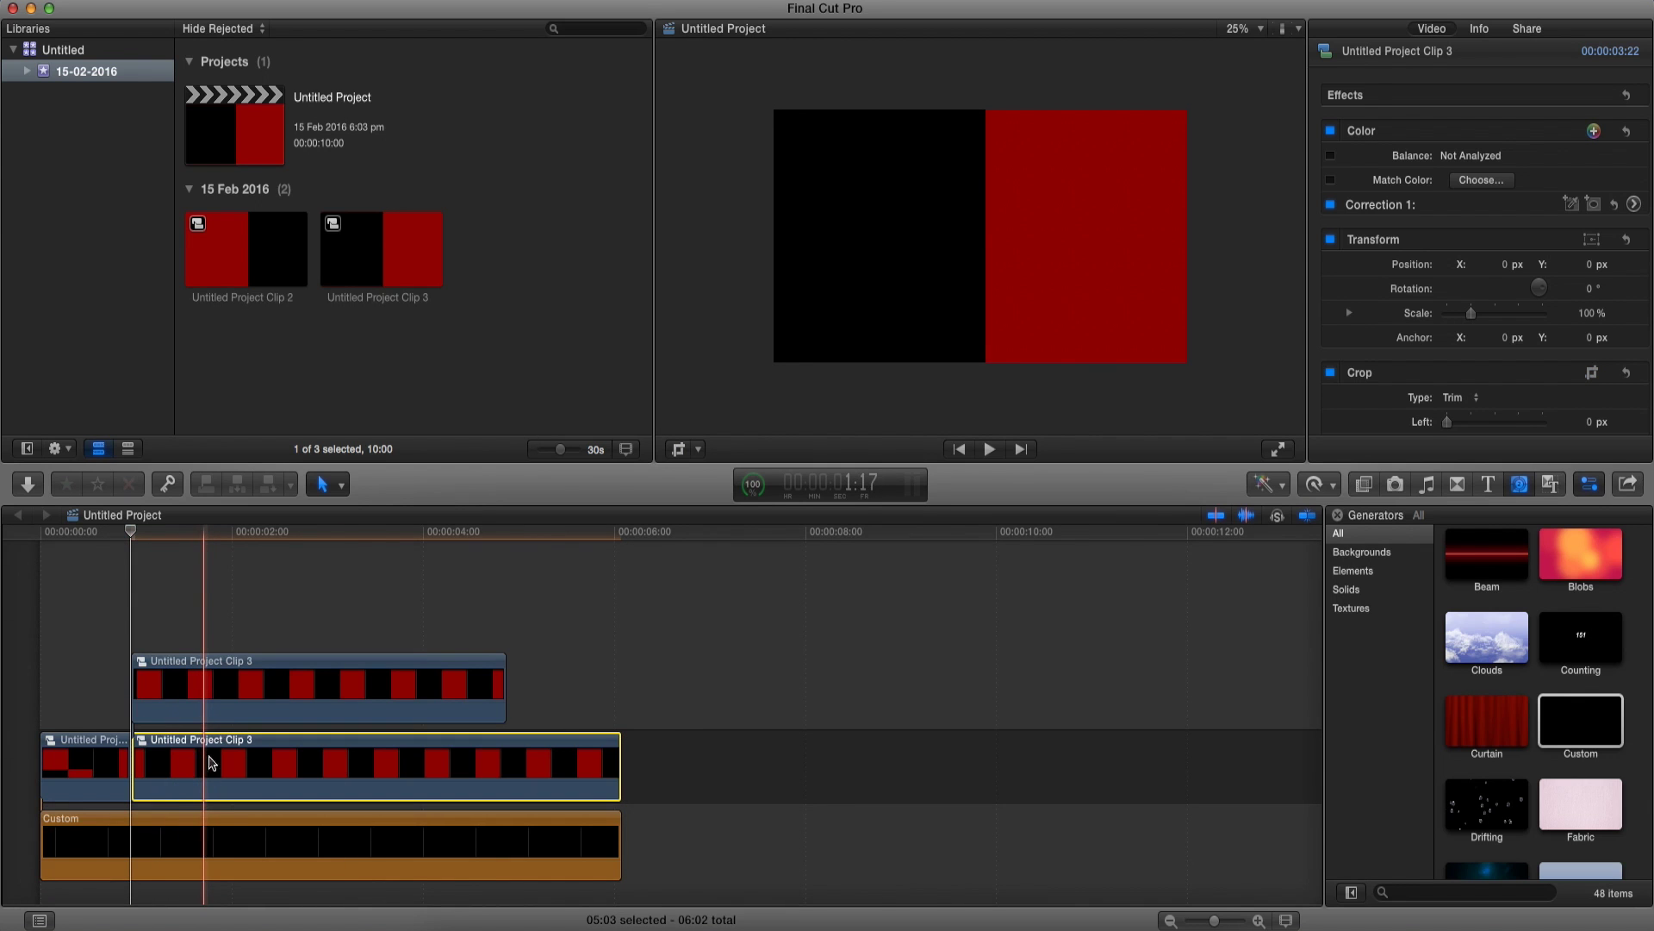
left_click(681, 450)
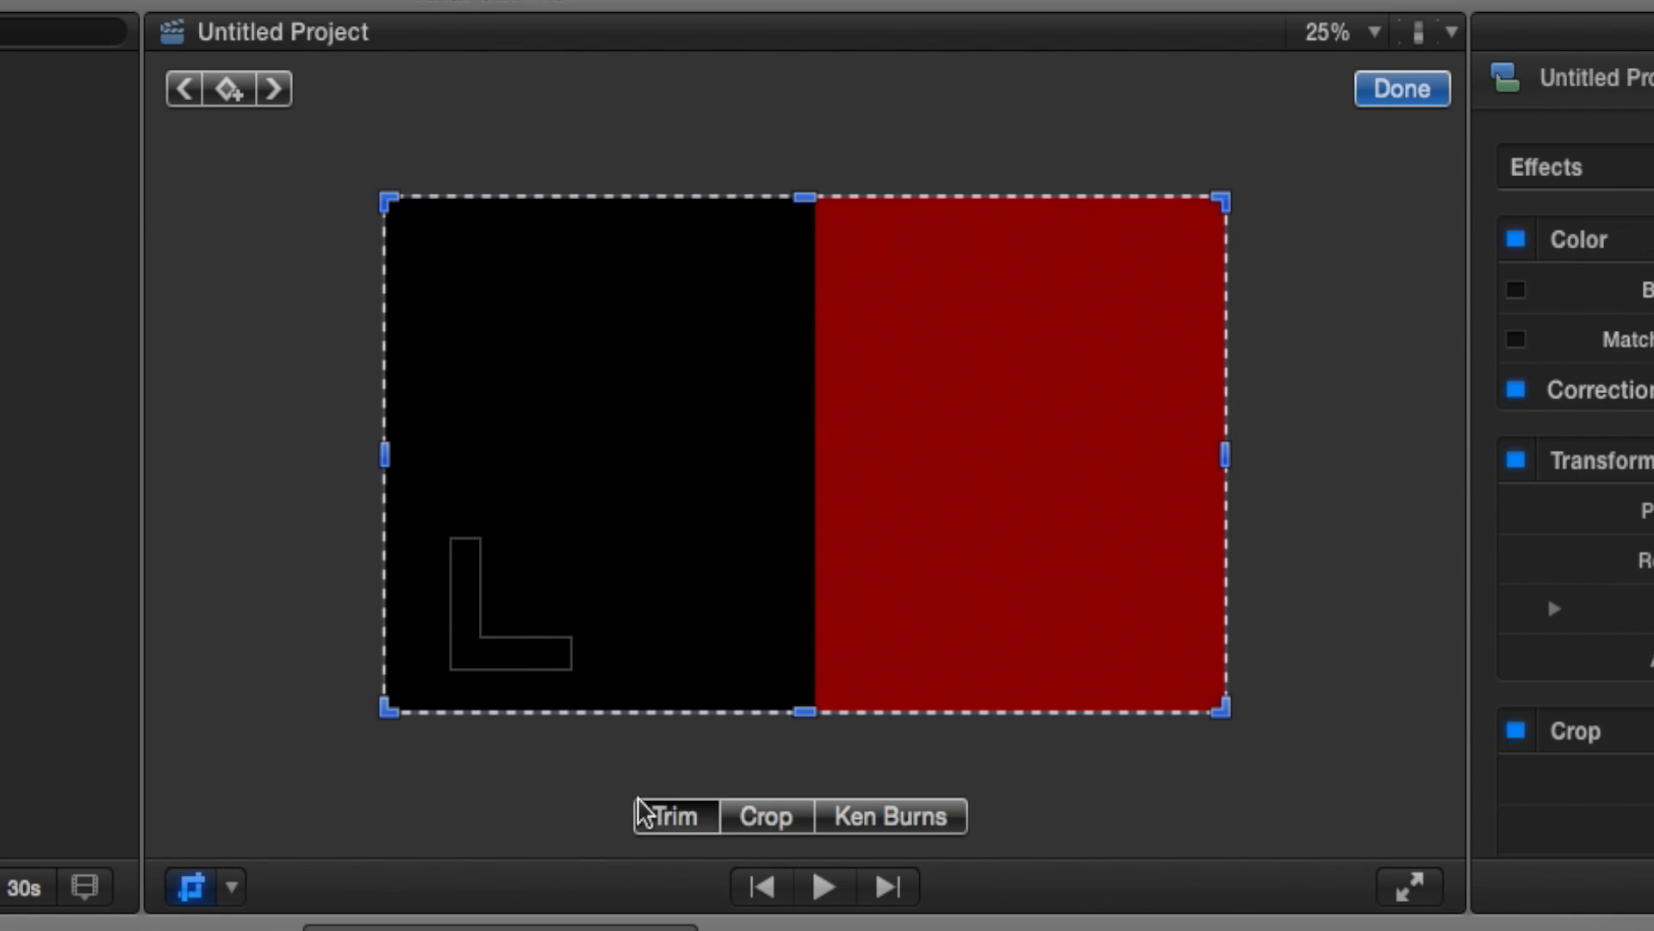
left_click_drag(389, 465, 819, 472)
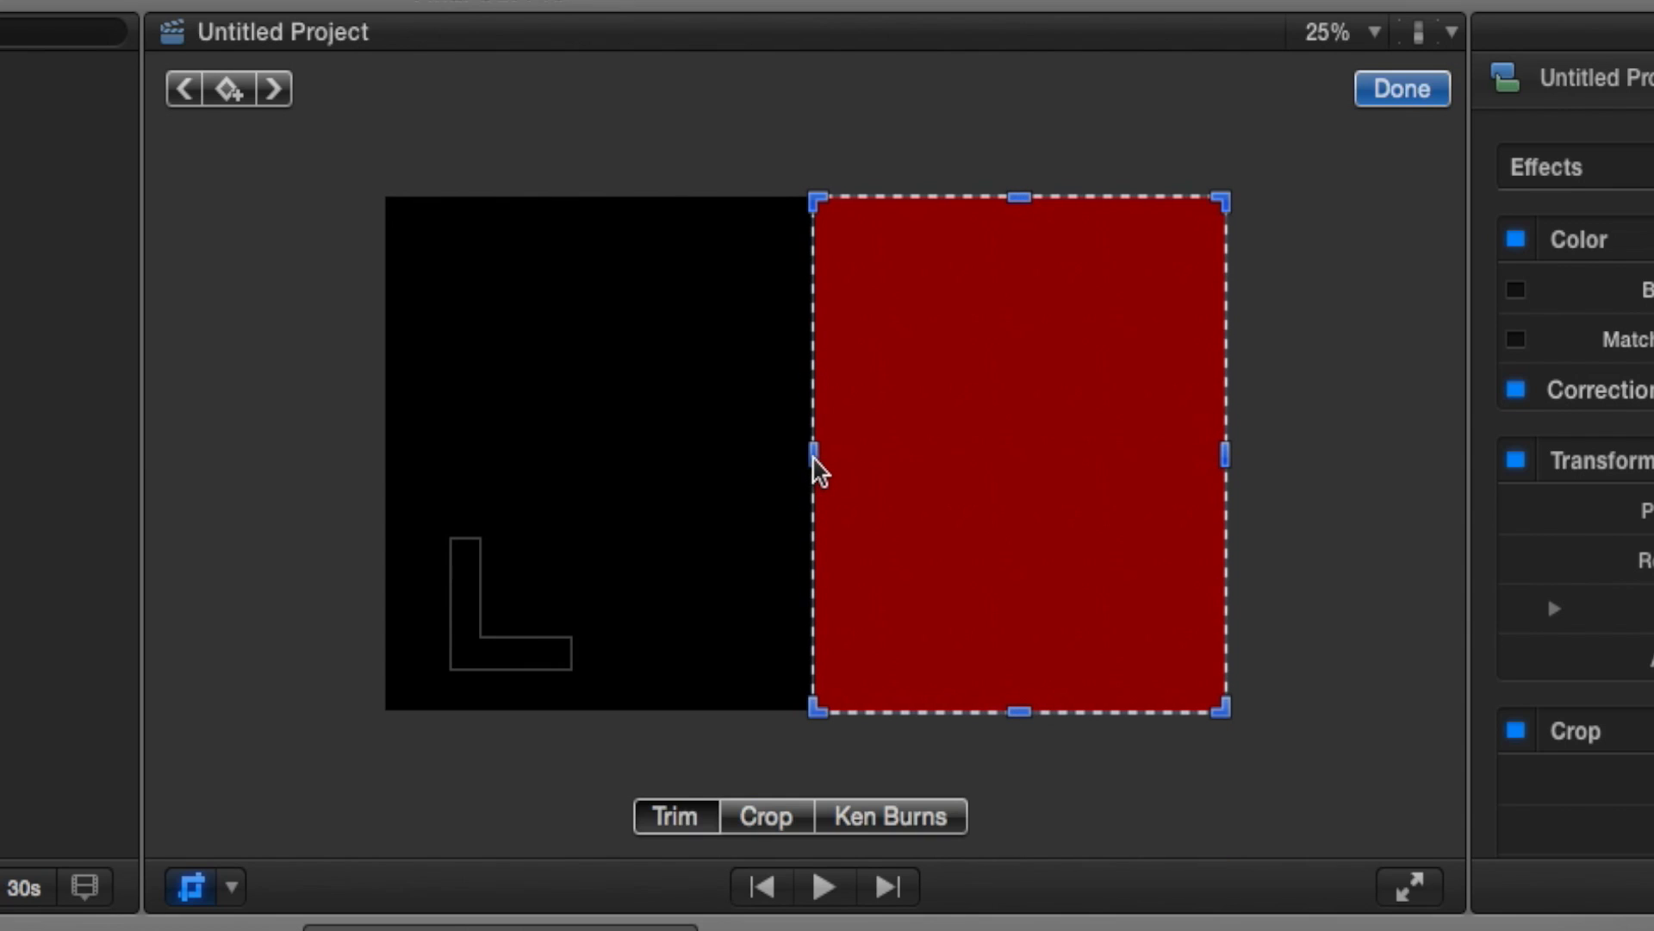
left_click(1404, 91)
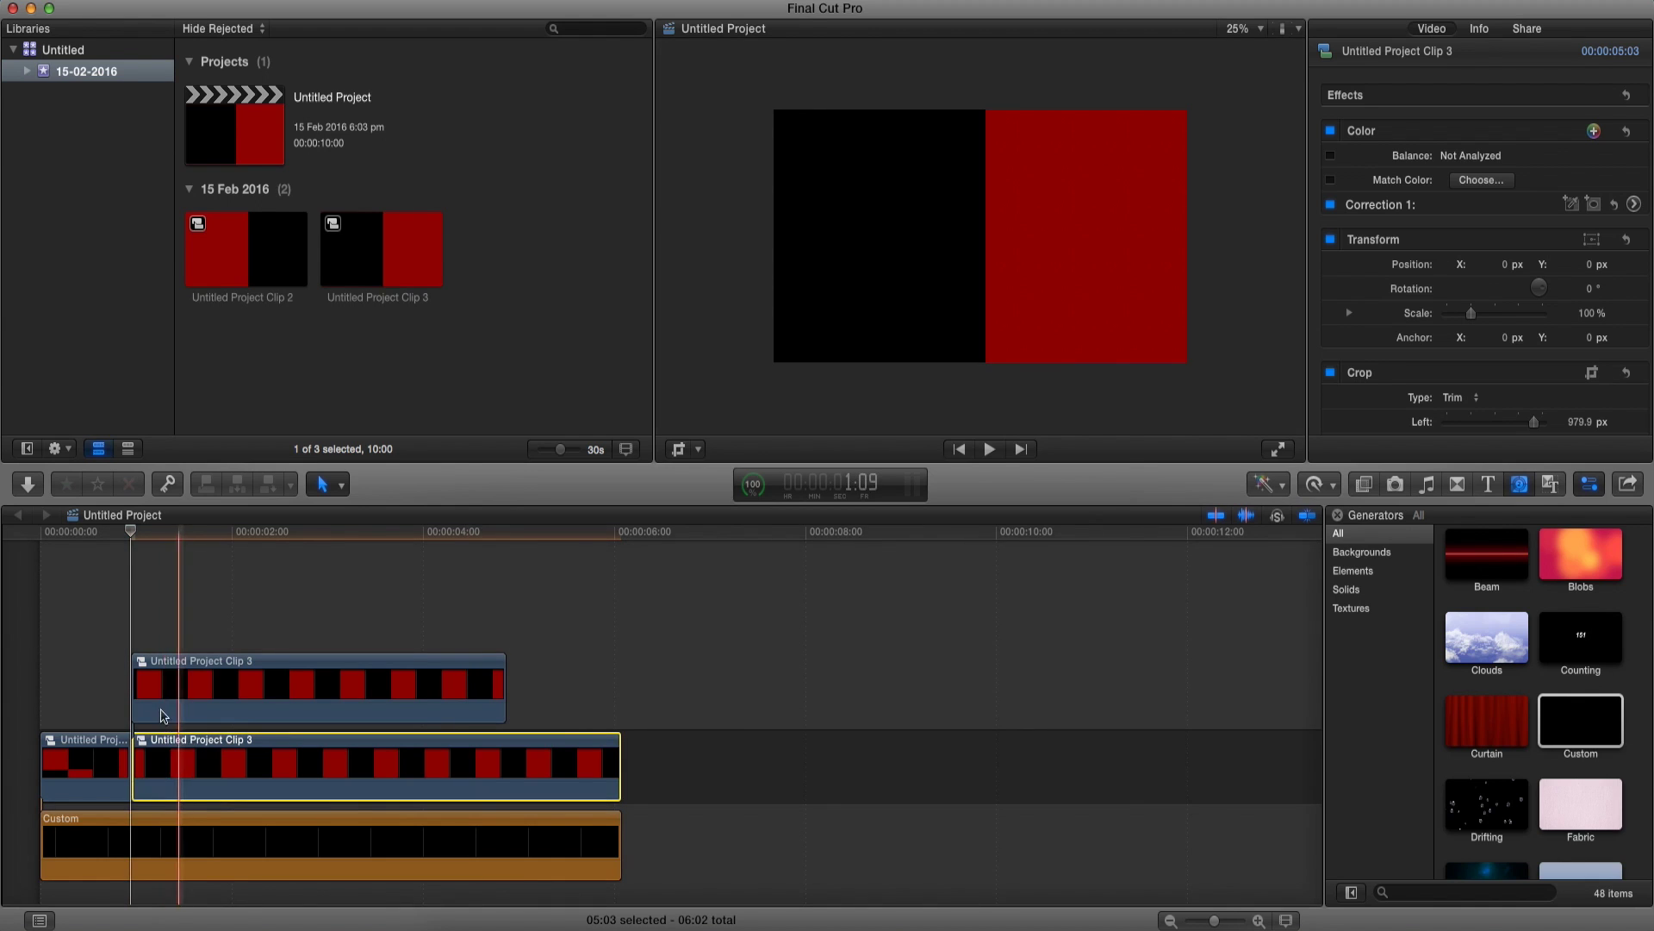
With the playhead at 0:23, nudge the primary storyline's Untitled Project Clip 3 to Position X 1.0 px
key("space")
left_click(249, 693)
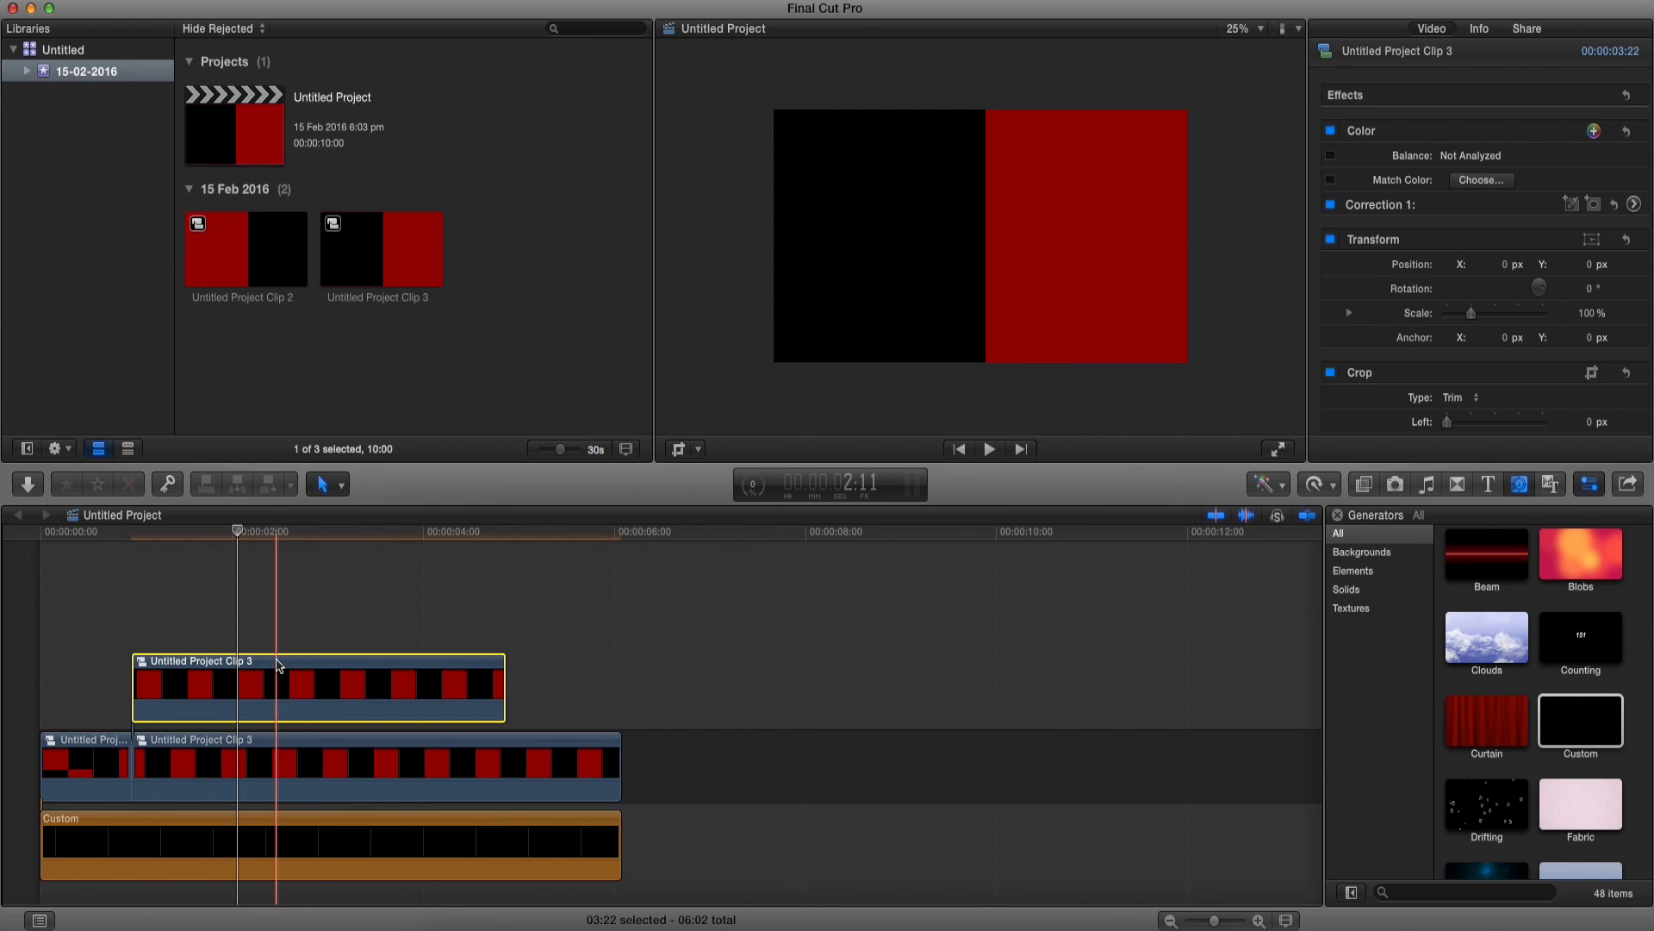
left_click(260, 765)
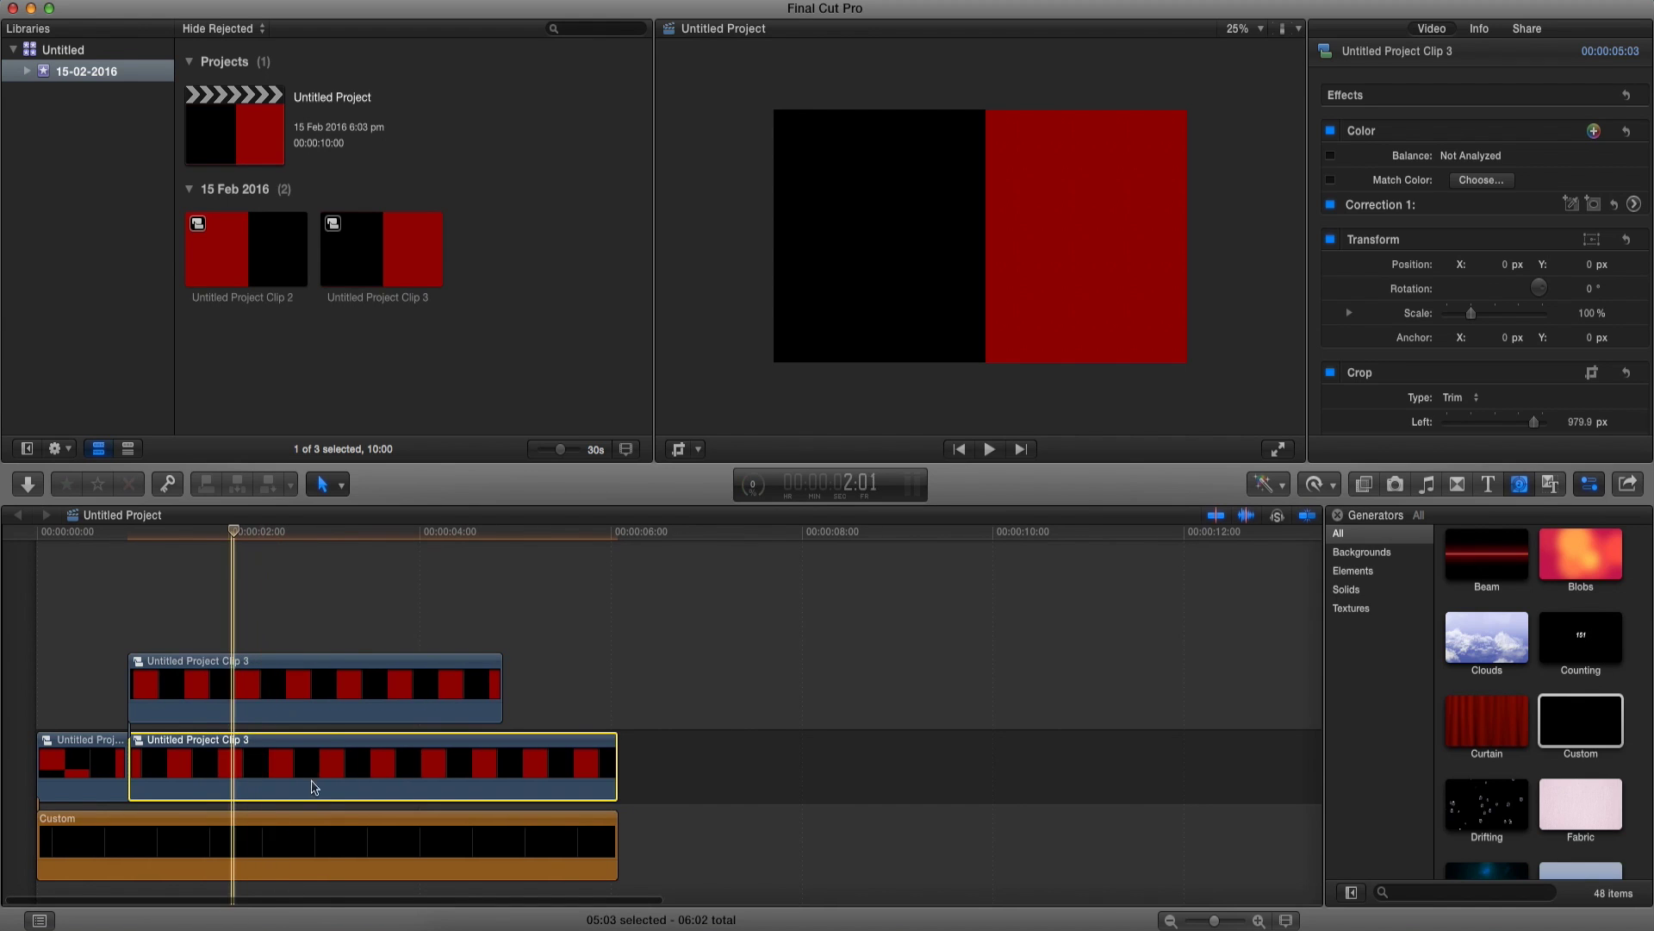
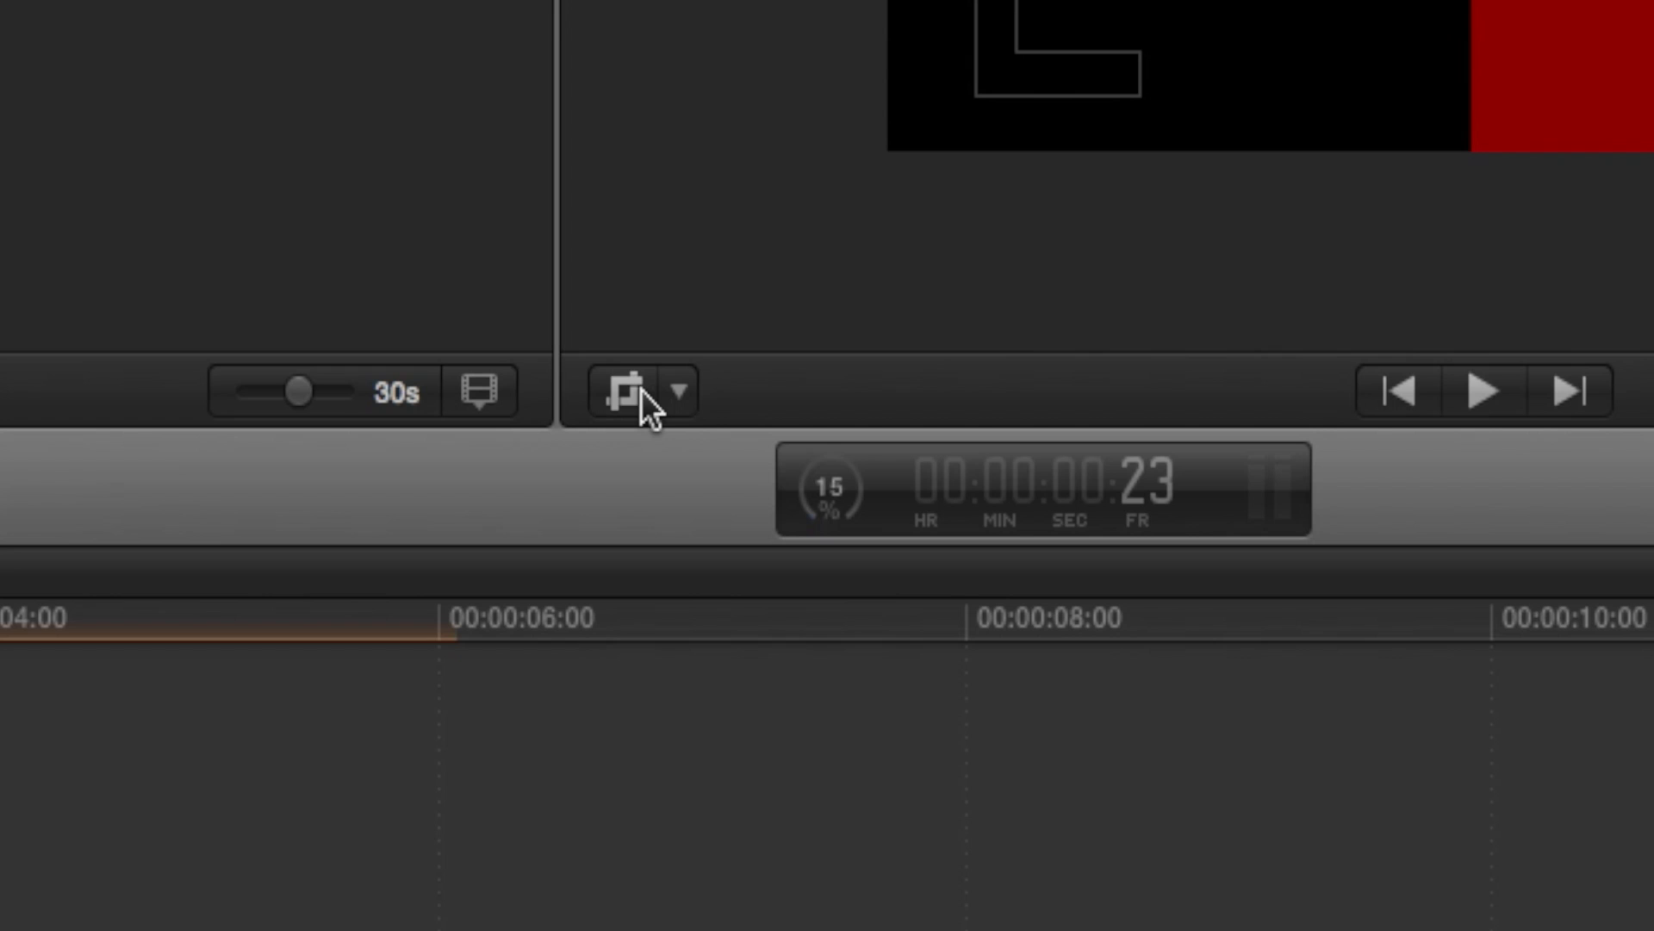
left_click(679, 449)
left_click(677, 393)
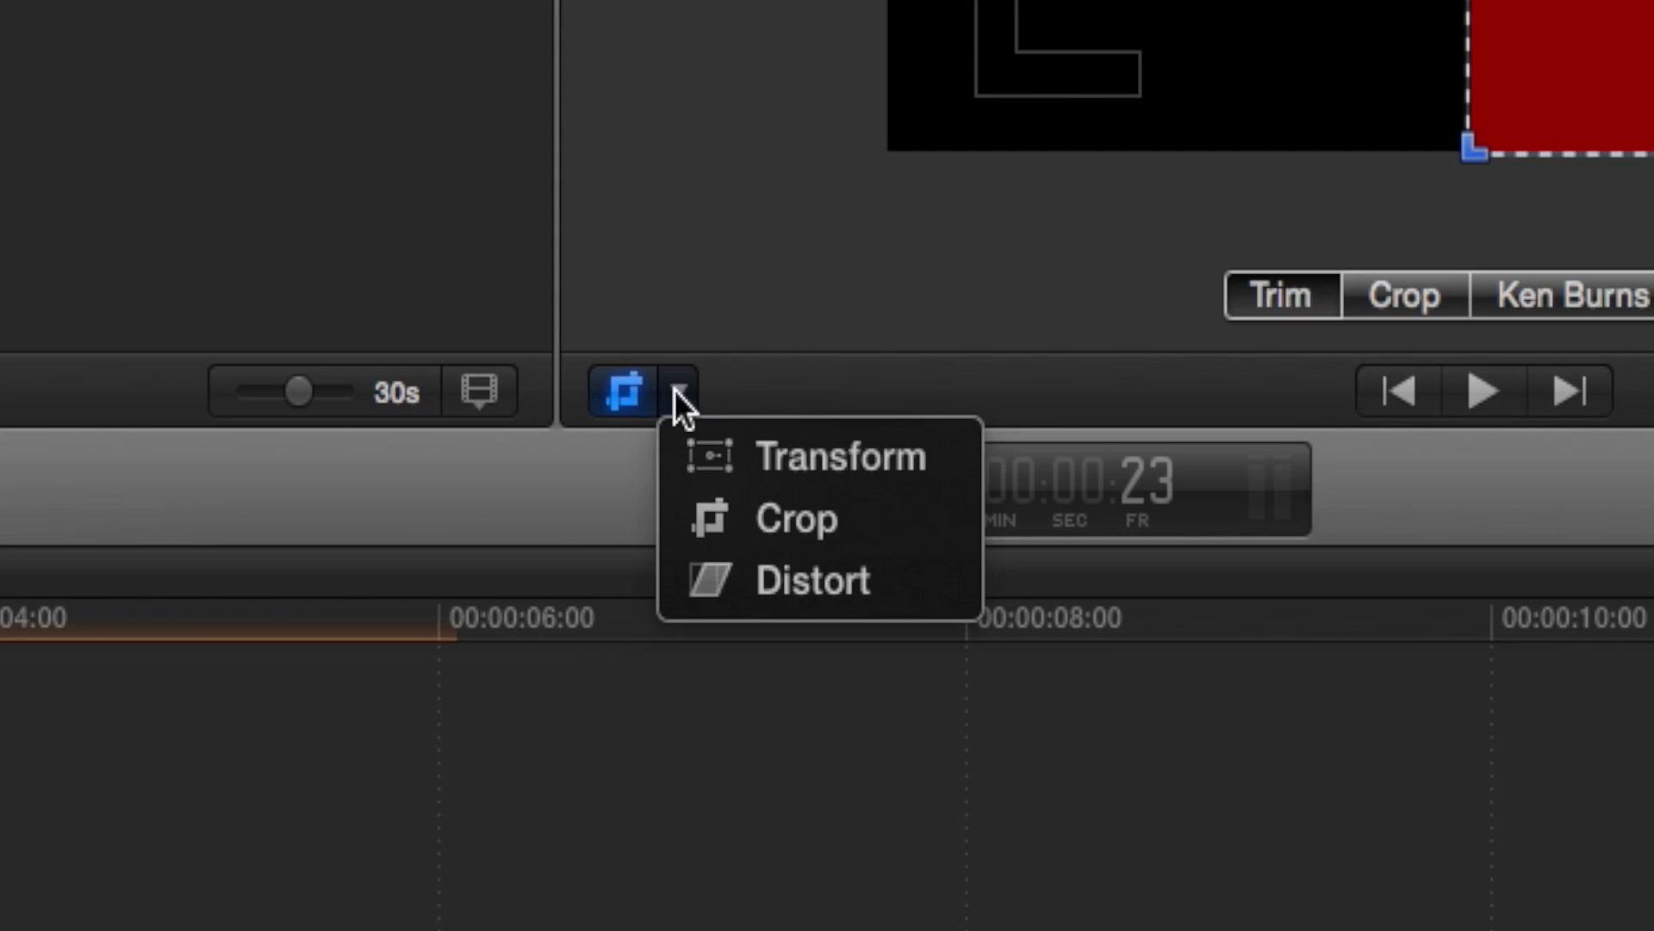
left_click(834, 462)
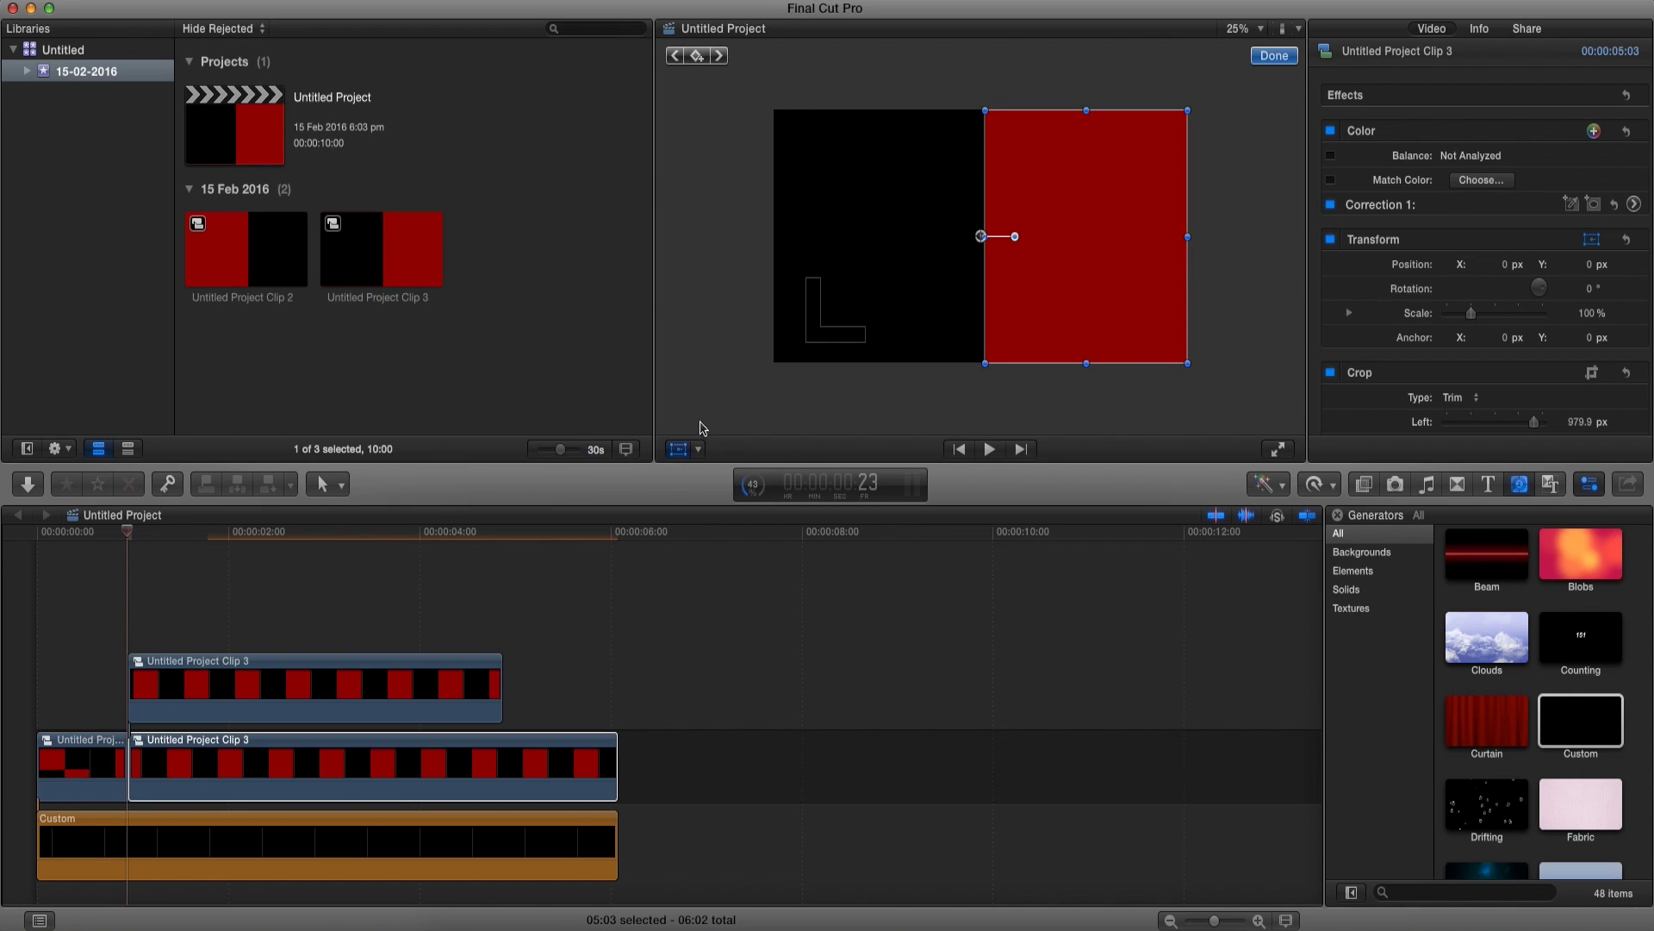
left_click(699, 450)
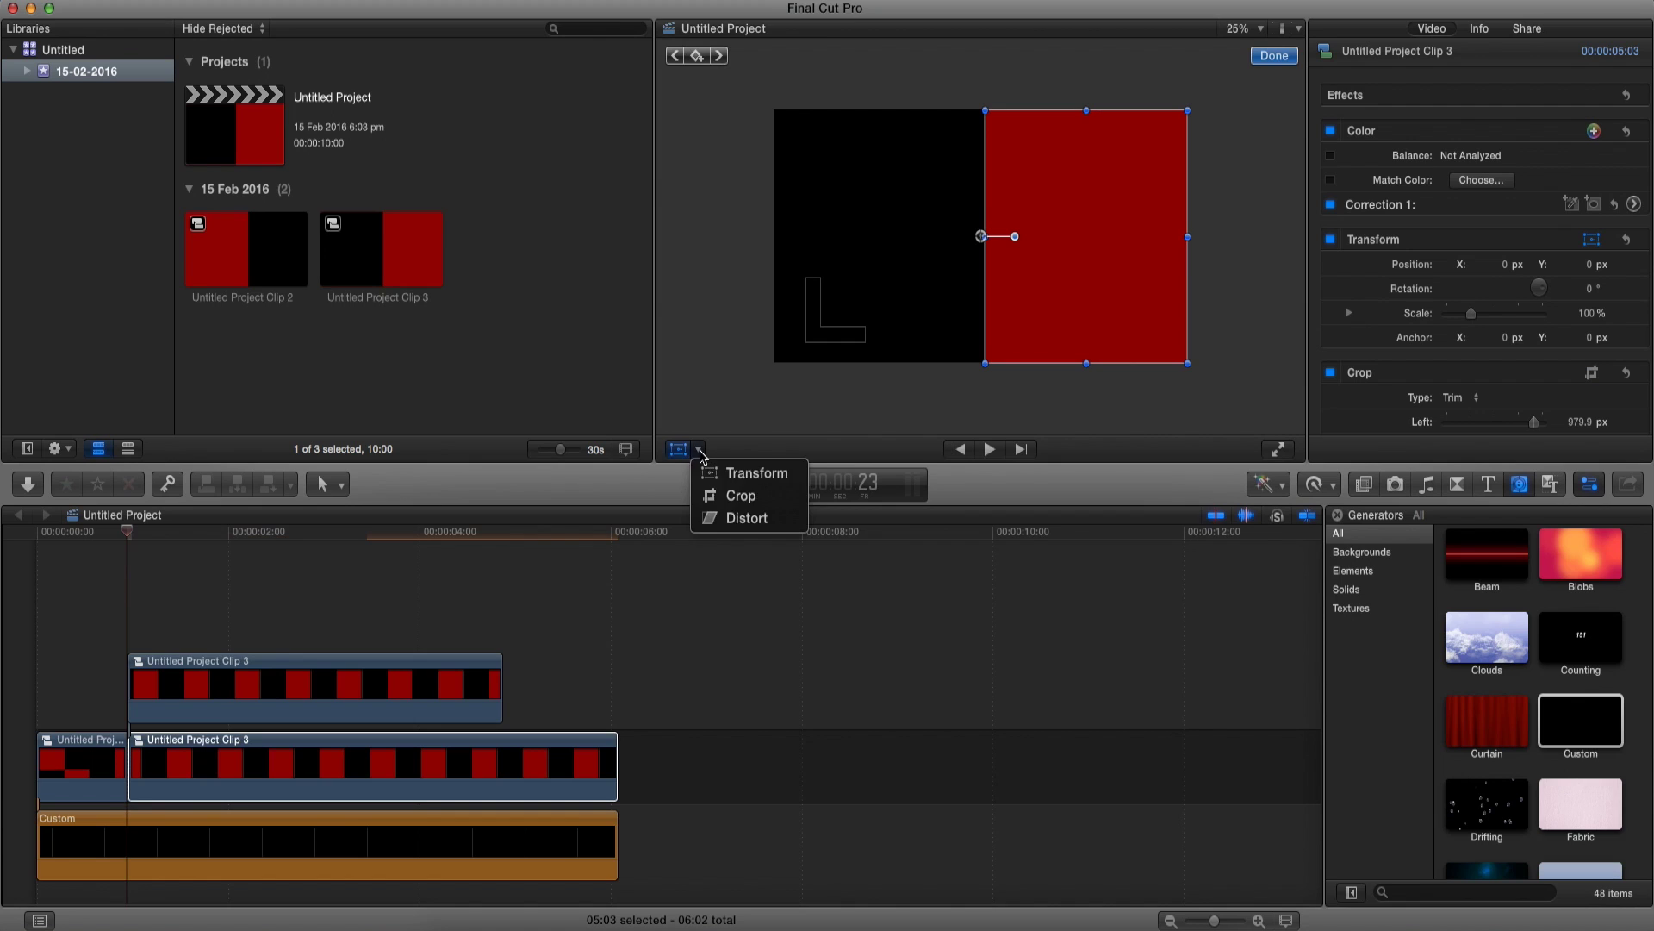
left_click(743, 497)
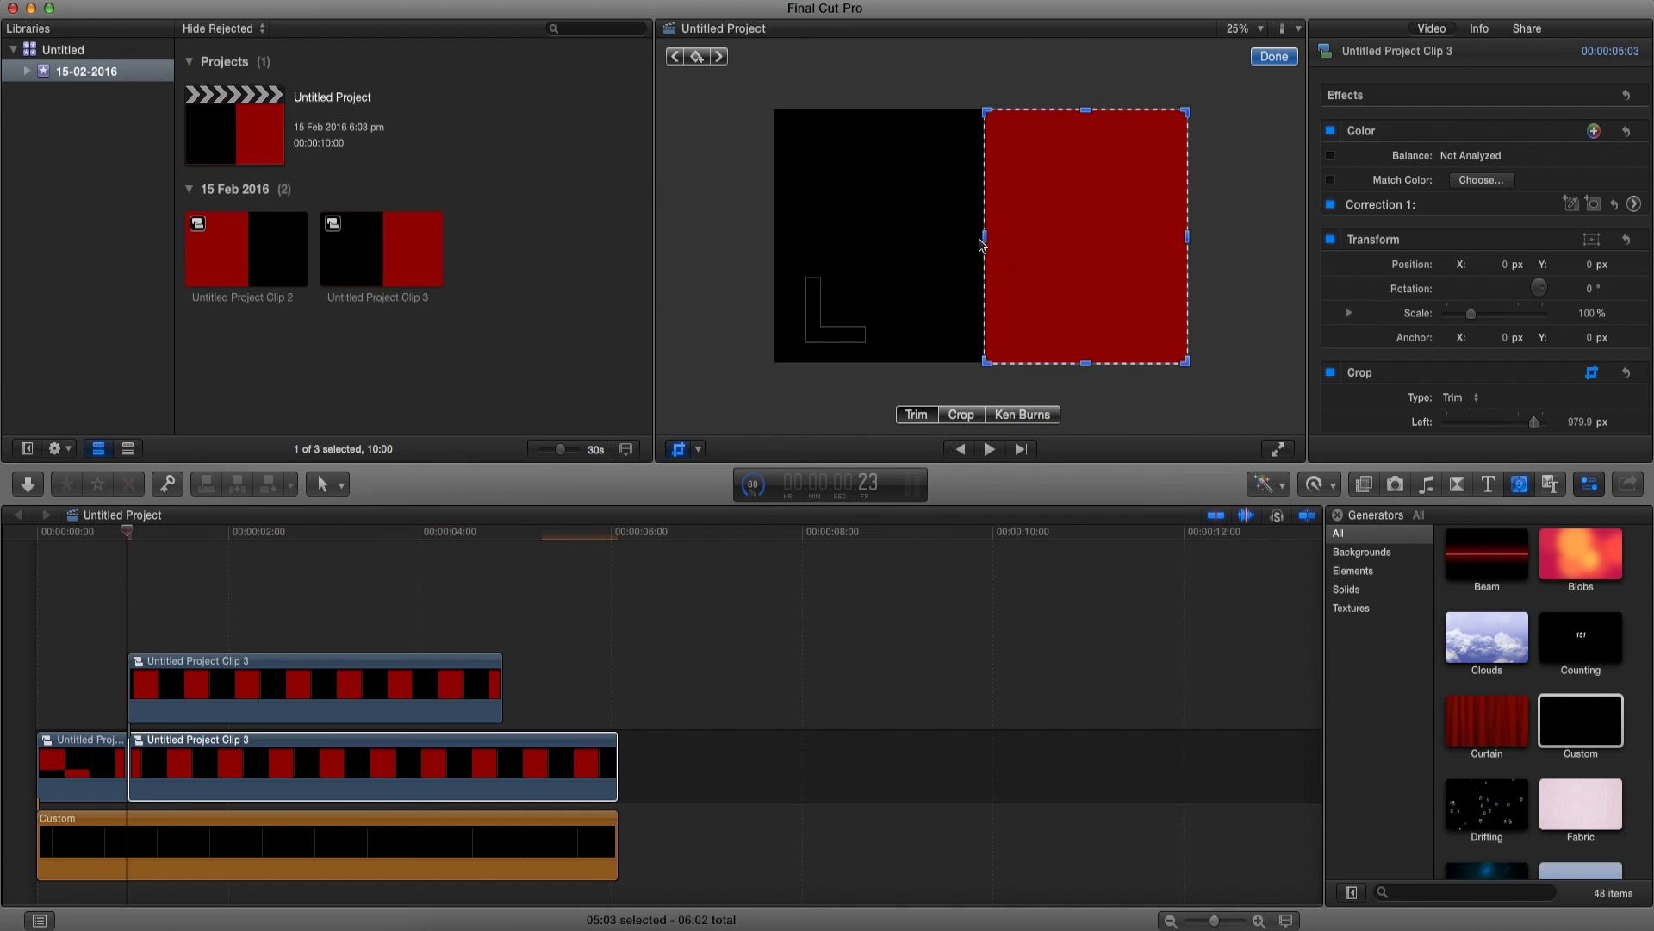
left_click_drag(985, 239, 983, 240)
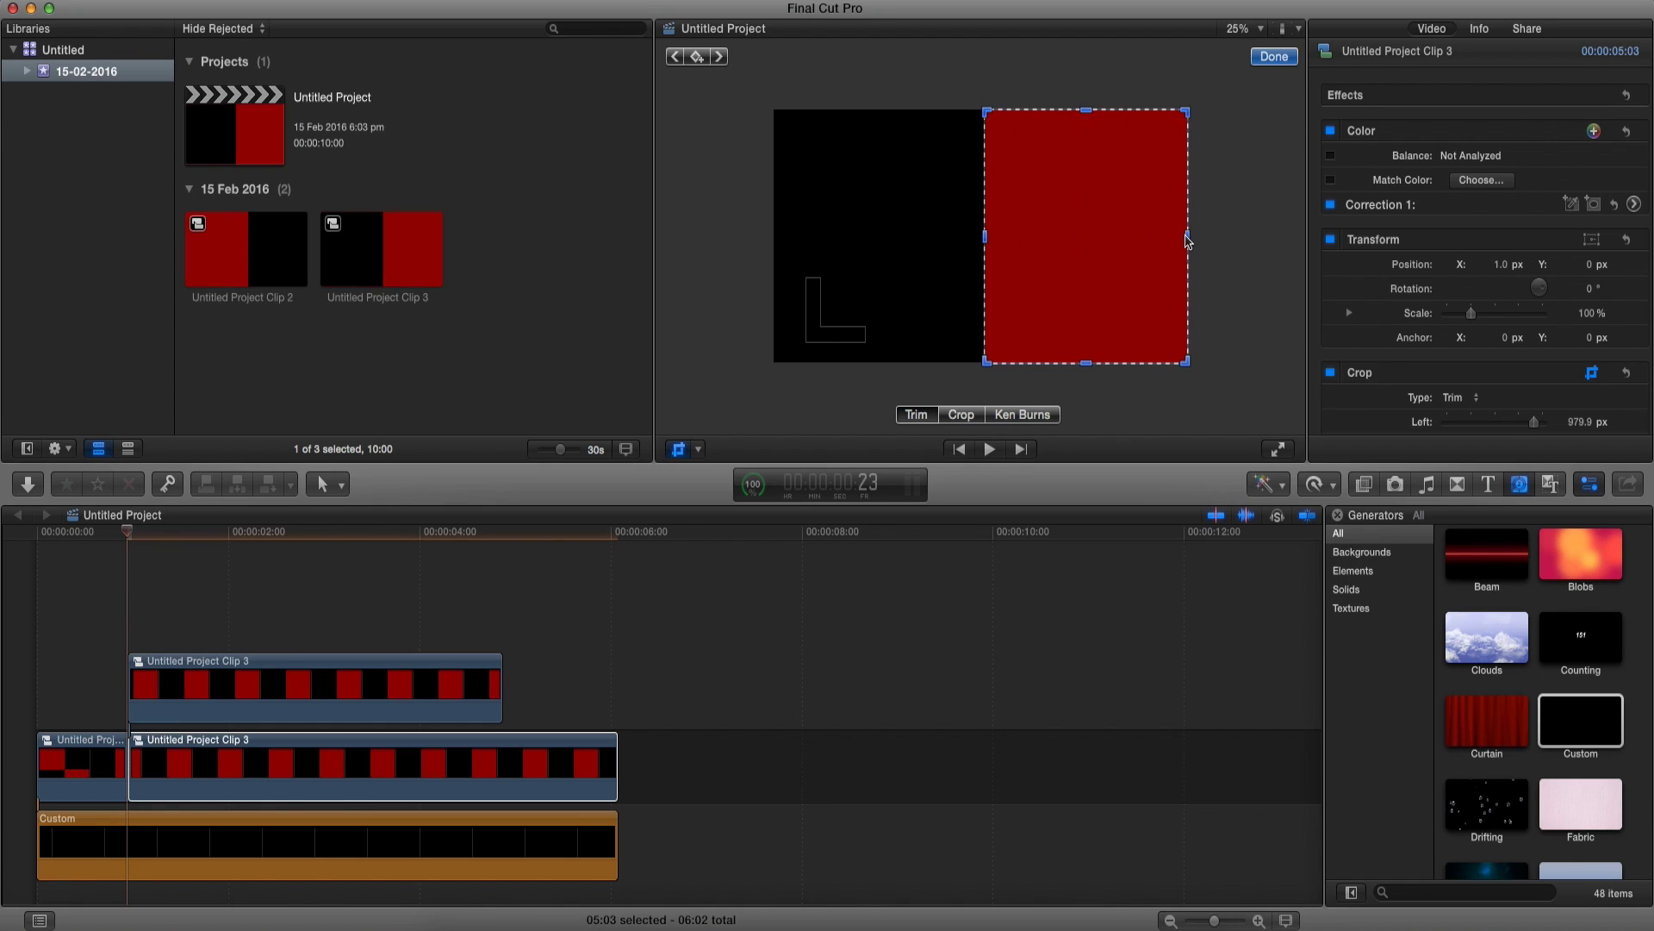
left_click_drag(1190, 242, 1201, 240)
left_click(1273, 57)
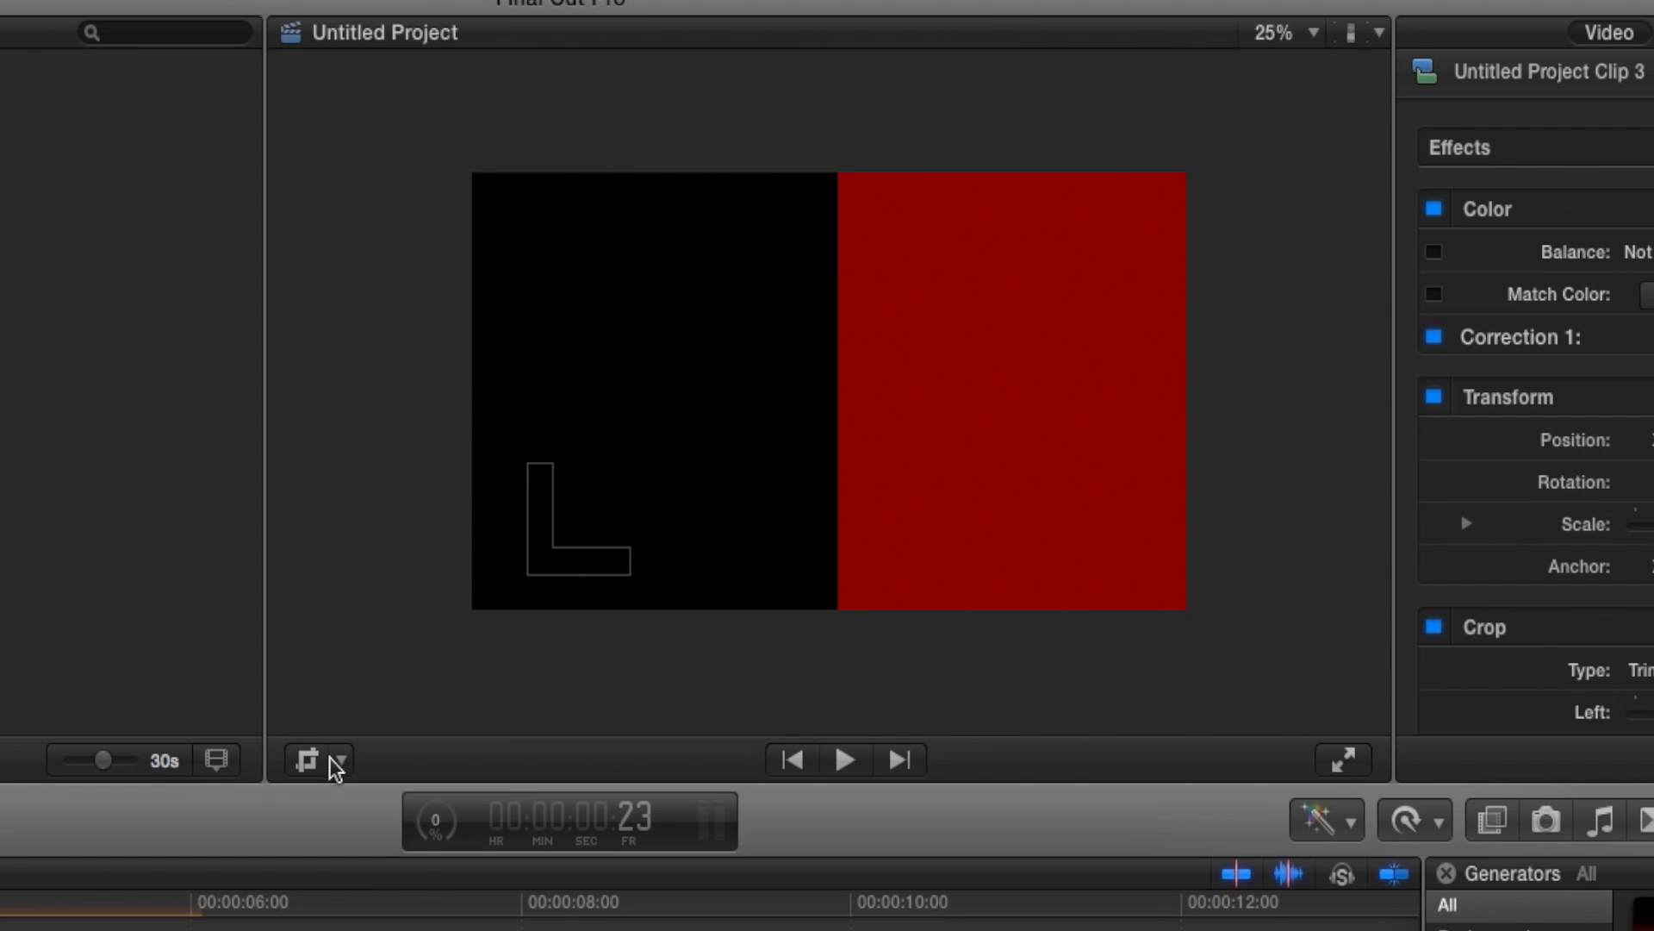
Keyframe the red half's Transform at 0:23, and at 1:19 slide it out of frame to the right, to Position X 978.5 px
left_click(342, 759)
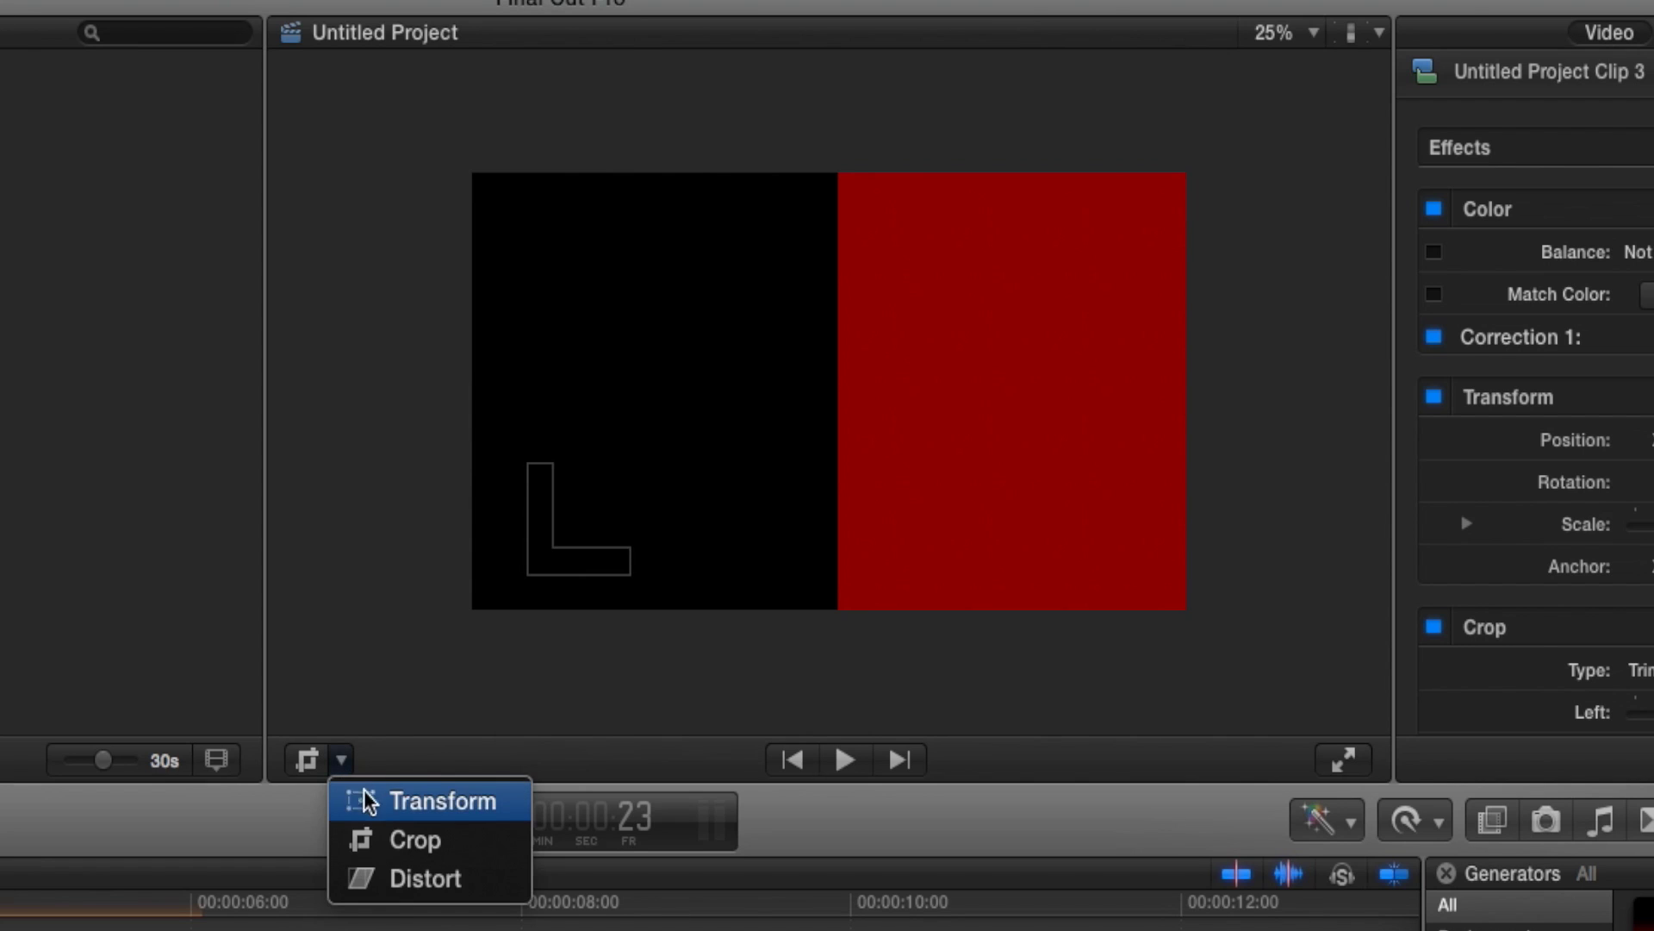
left_click(456, 804)
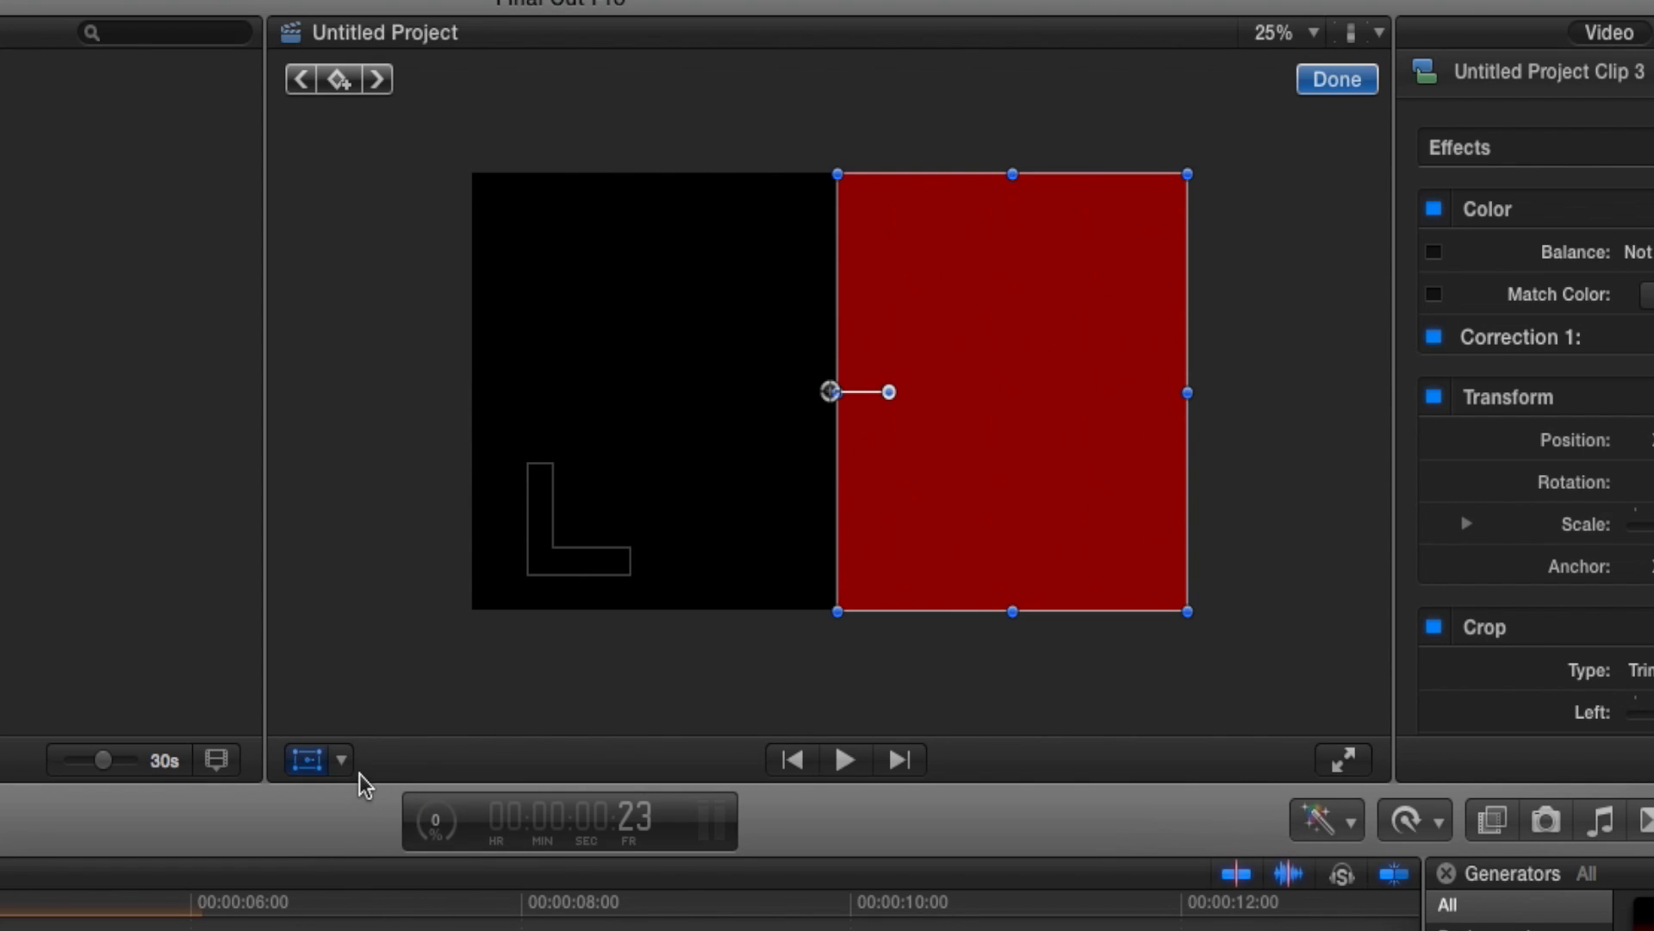
left_click(341, 81)
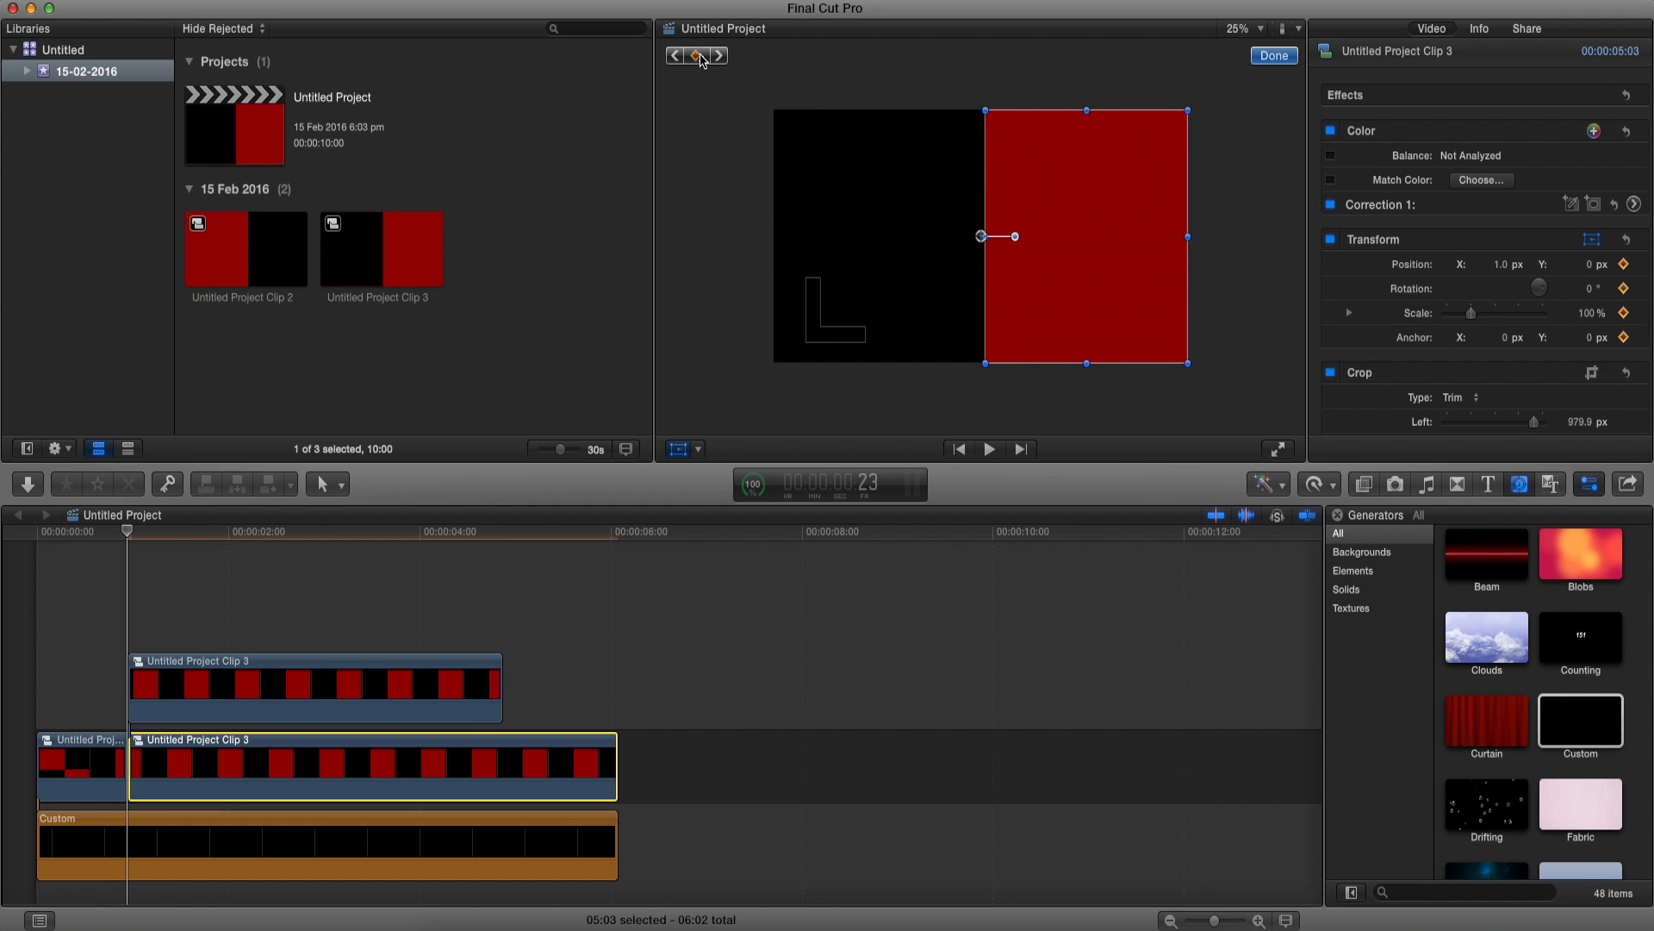
key("space")
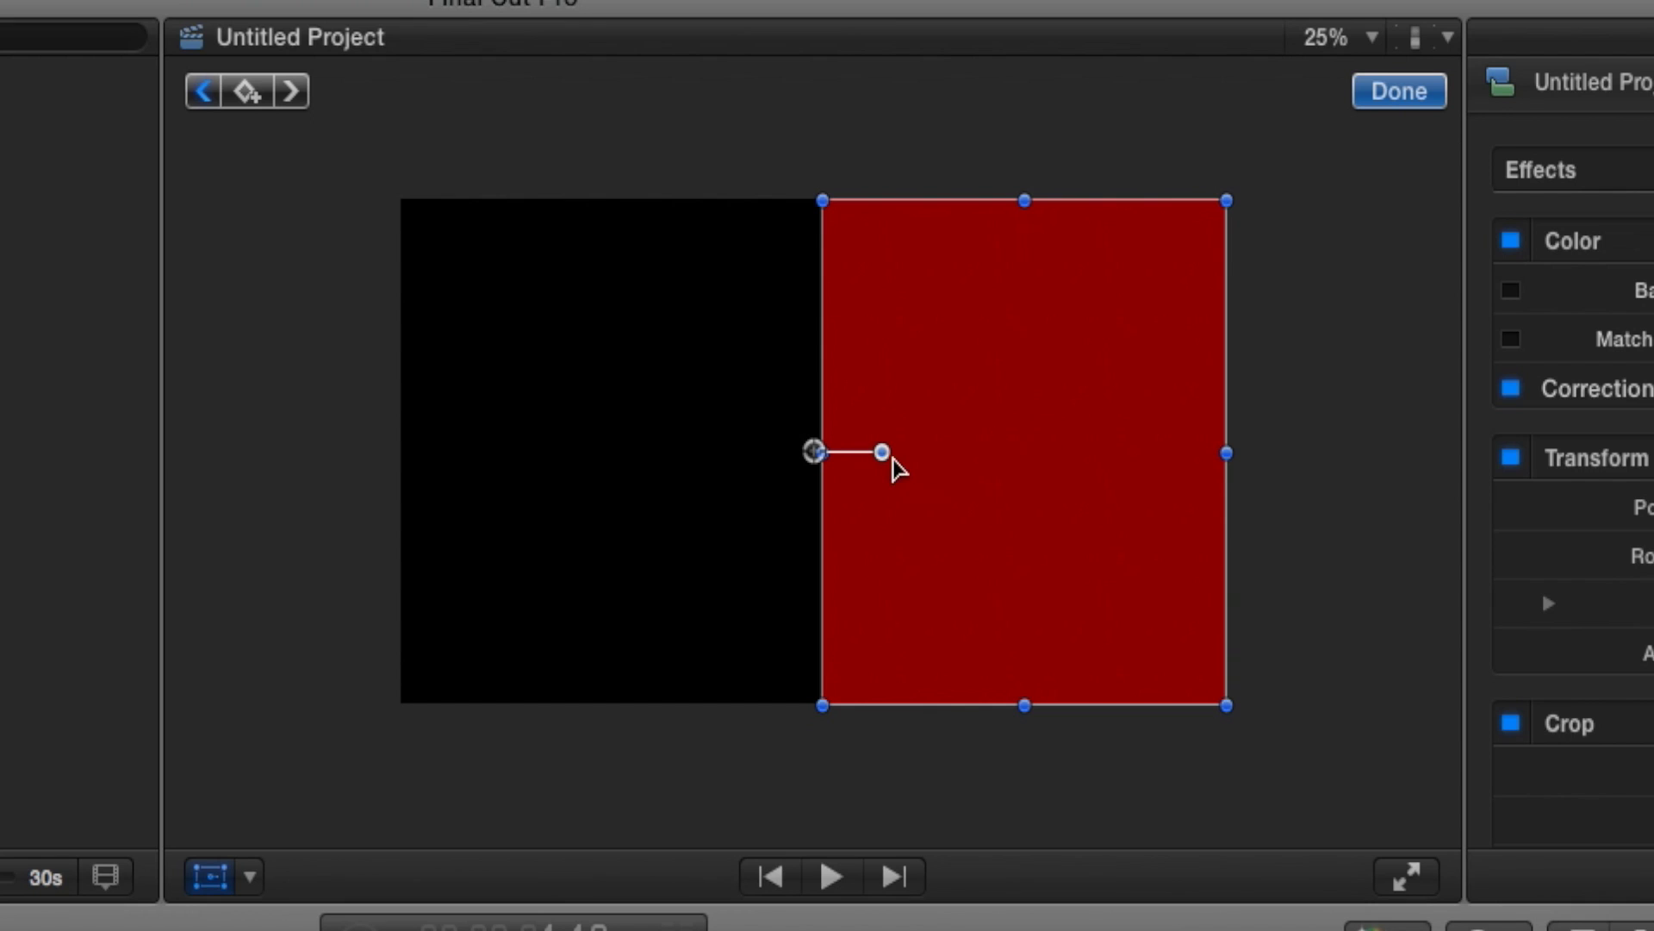
left_click_drag(819, 450, 1239, 450)
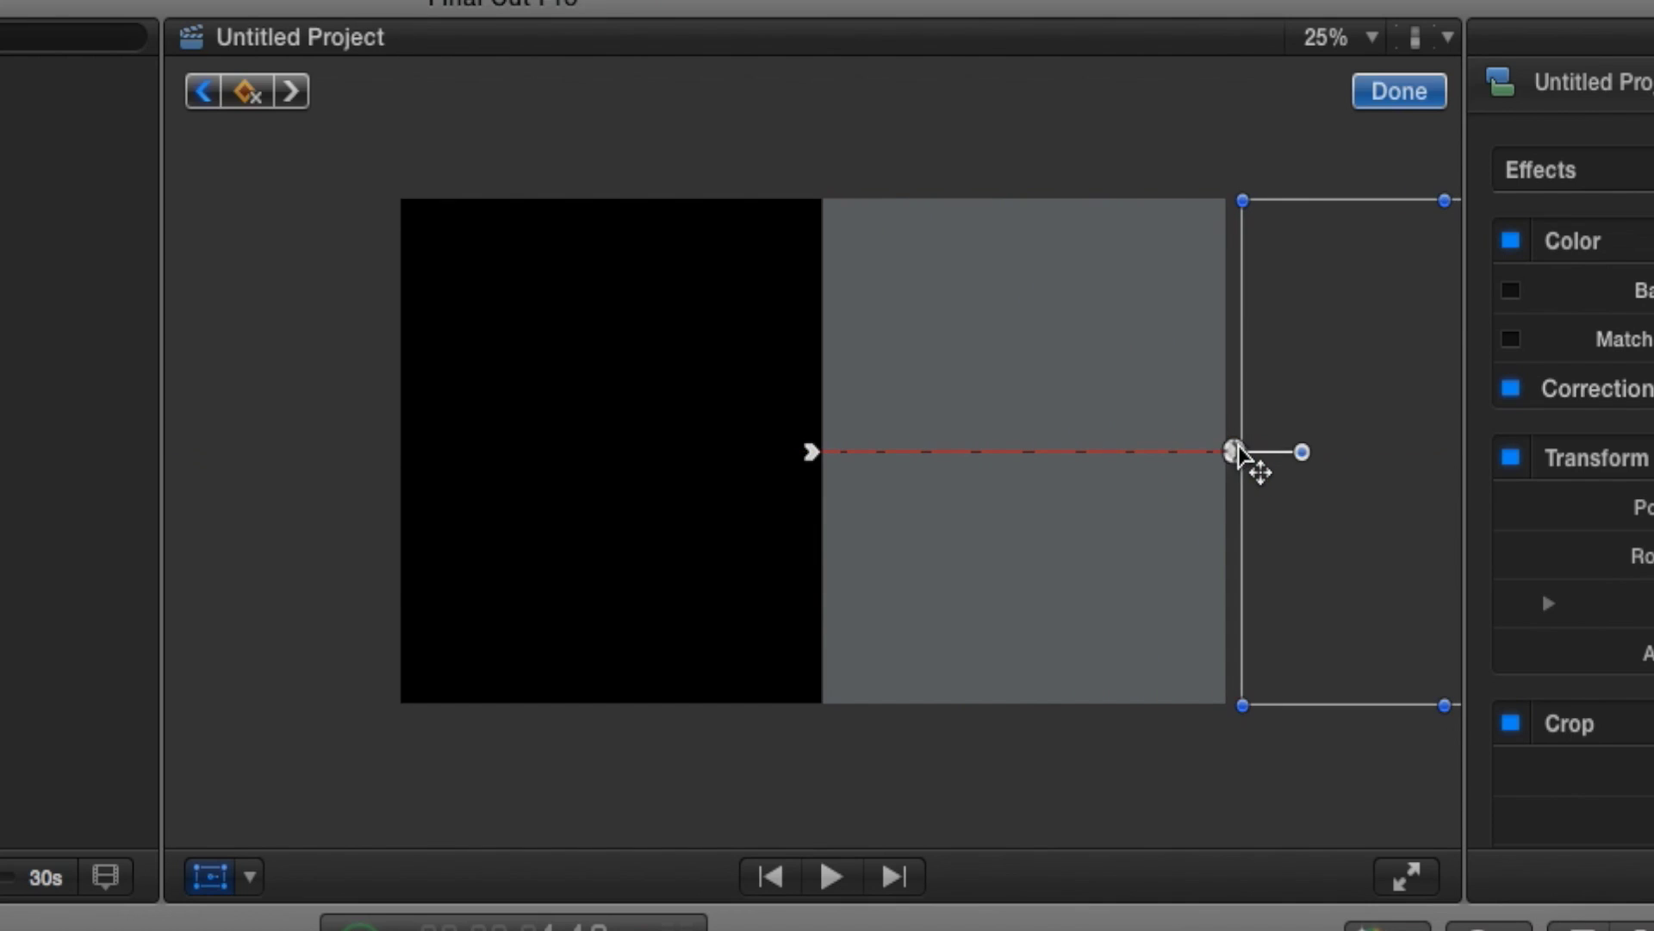
left_click(1383, 102)
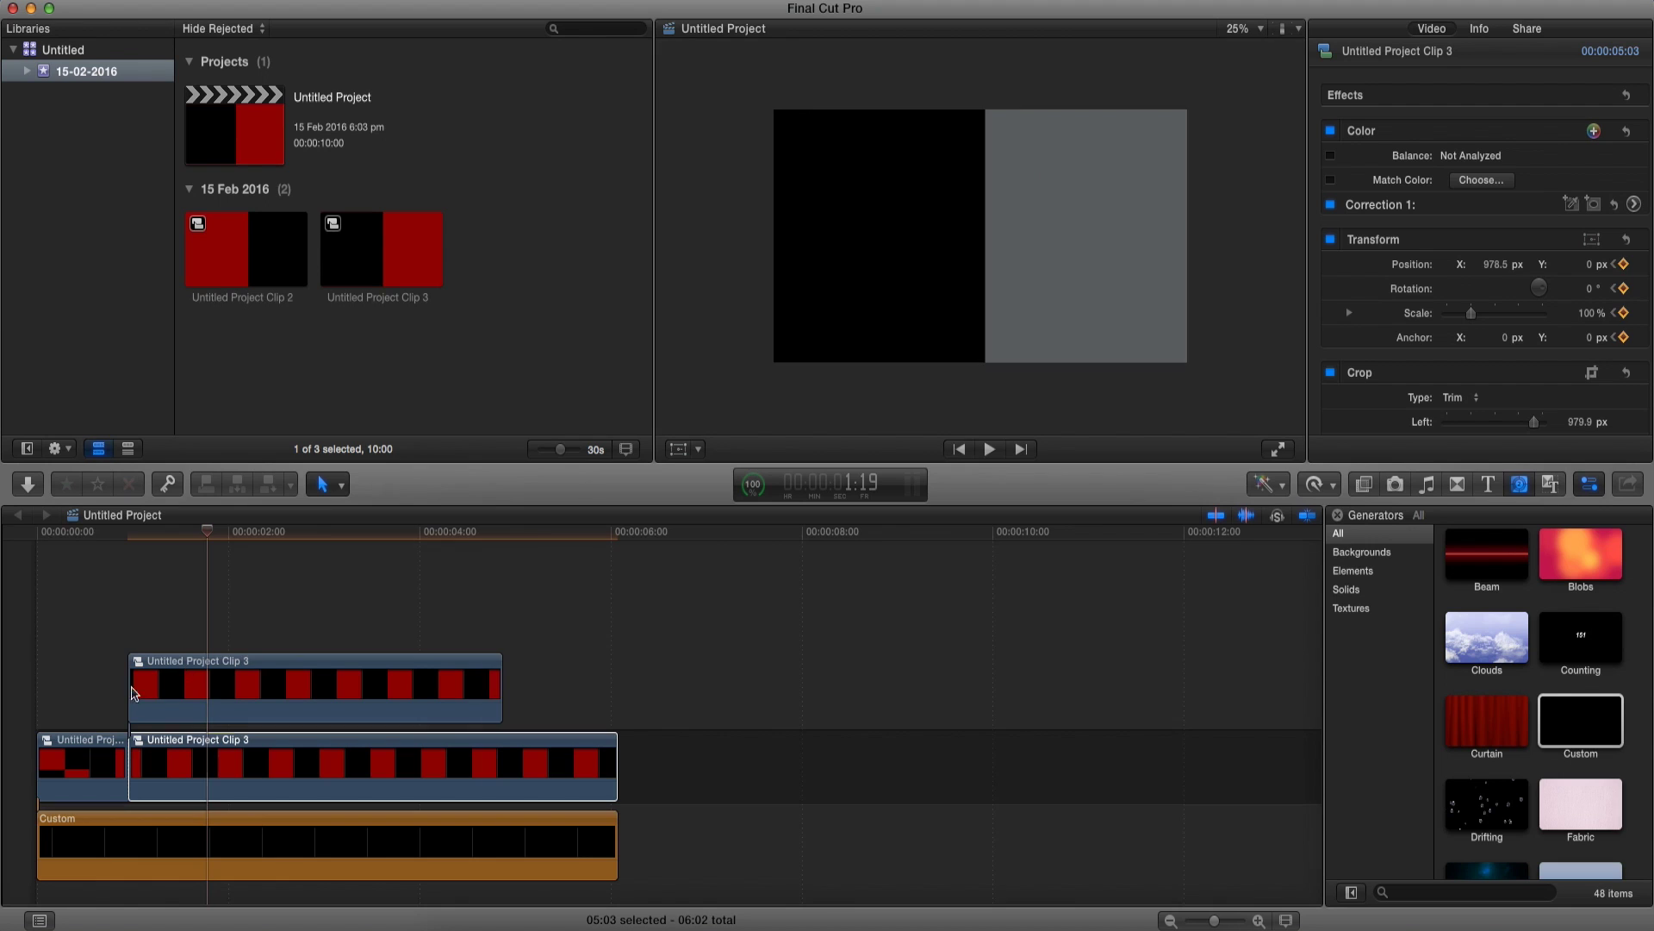
Keyframe the upper clip's Transform at 0:23, and at 1:19 slide its black half fully out of frame to the left
left_click(207, 683)
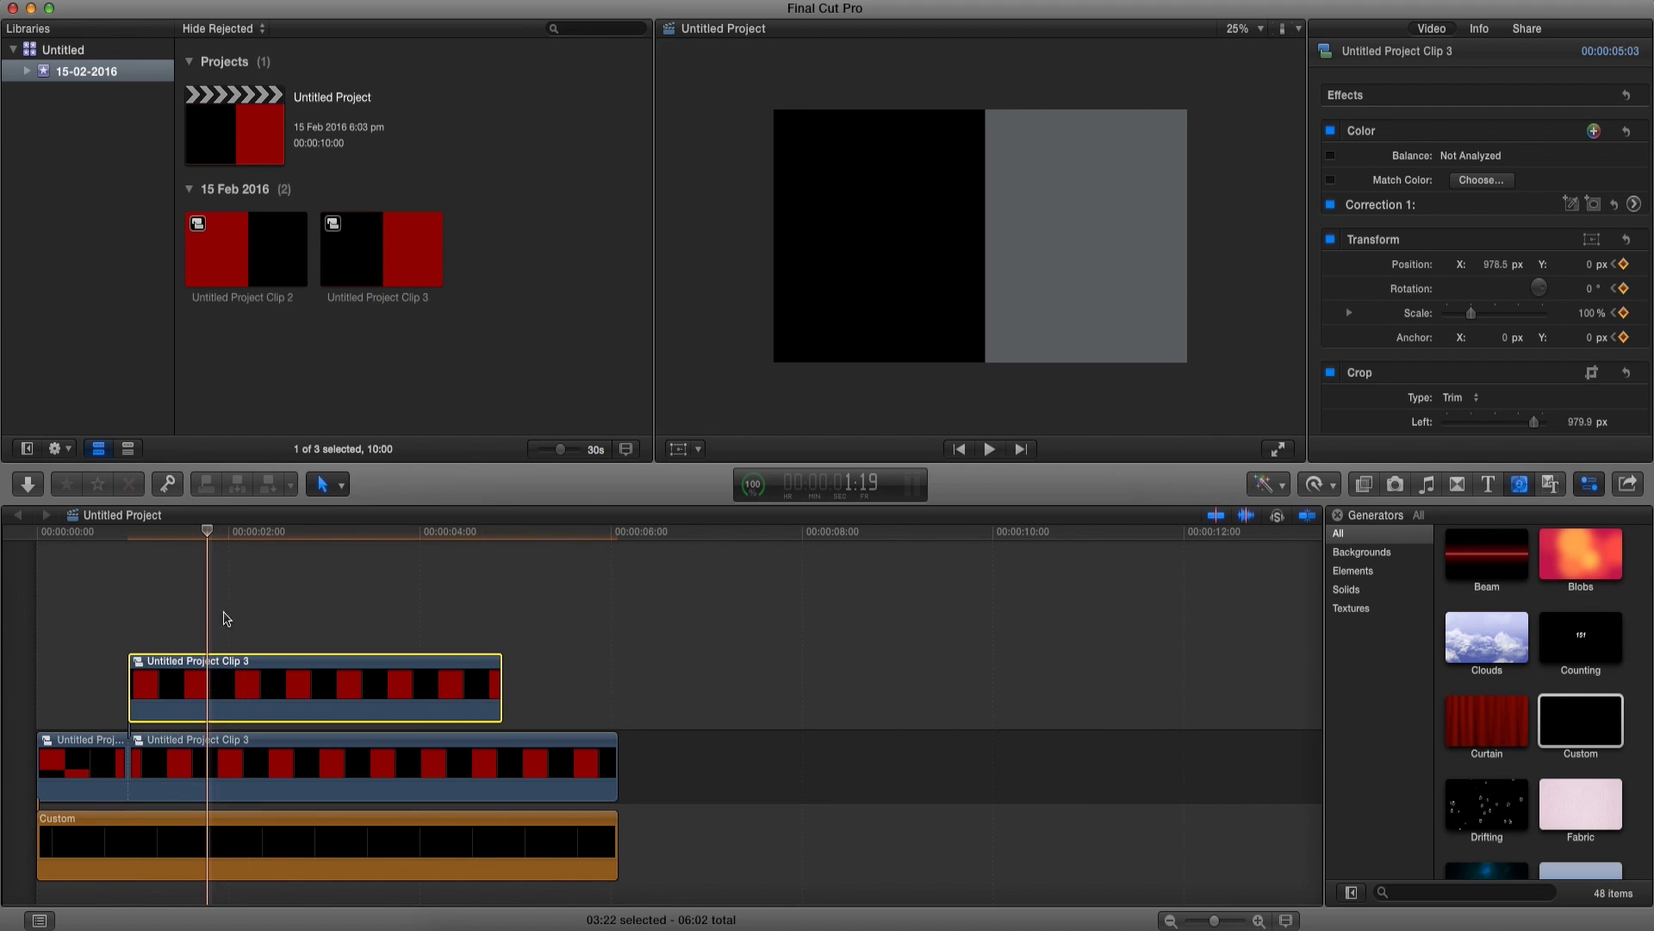
left_click_drag(211, 542, 135, 544)
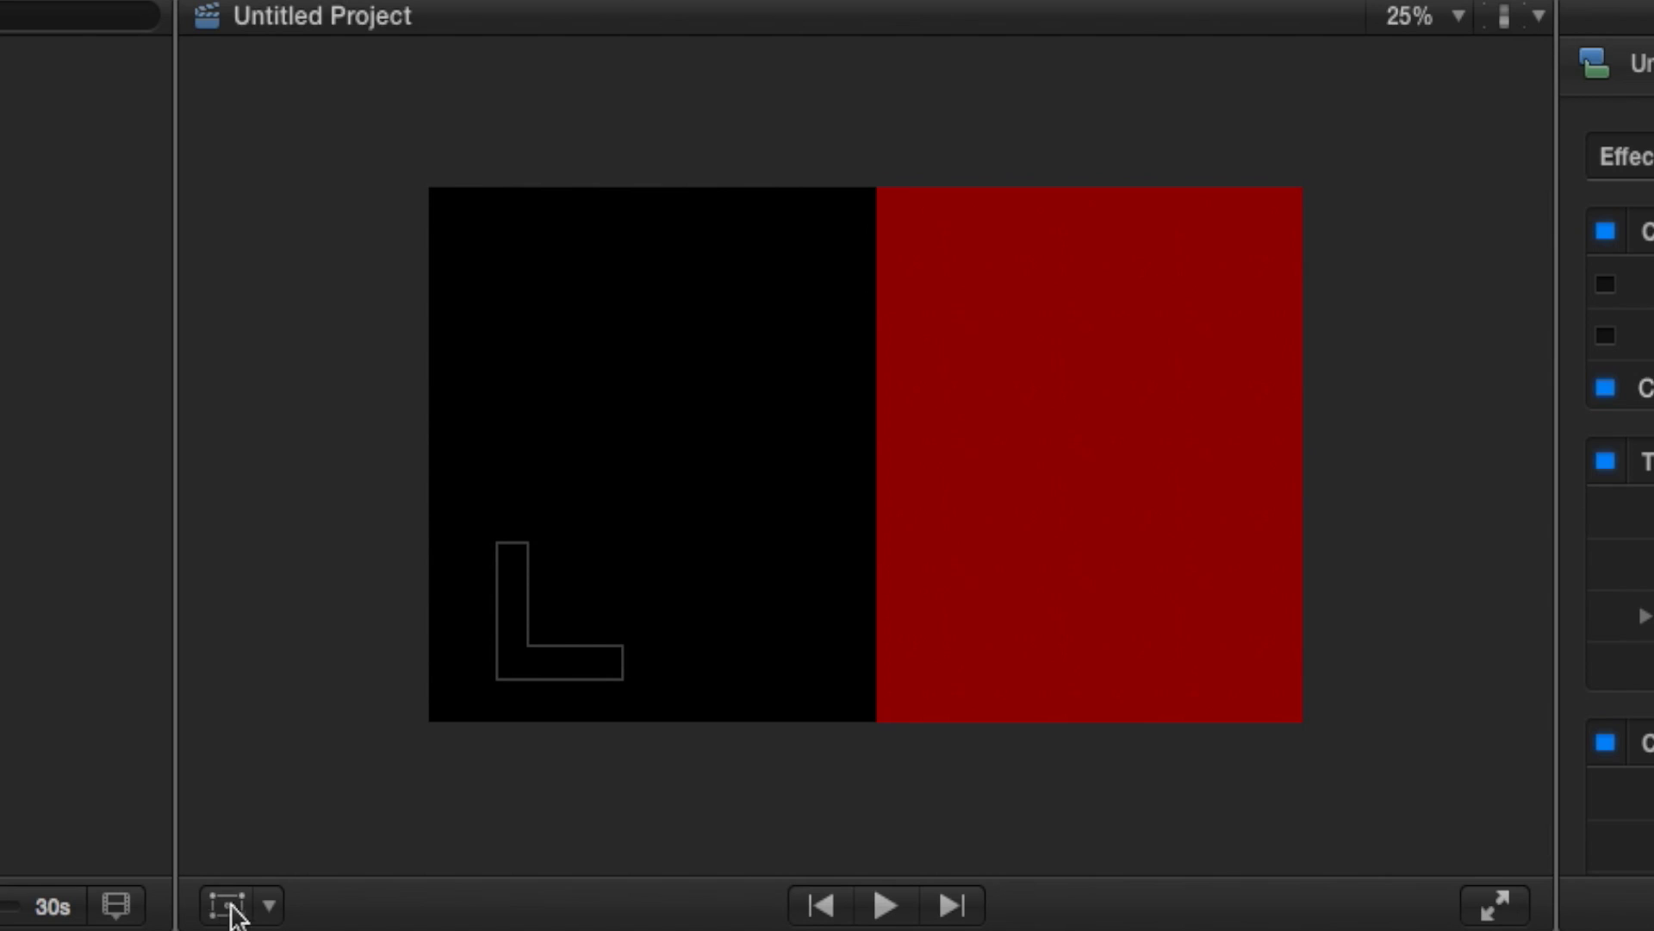
left_click(228, 904)
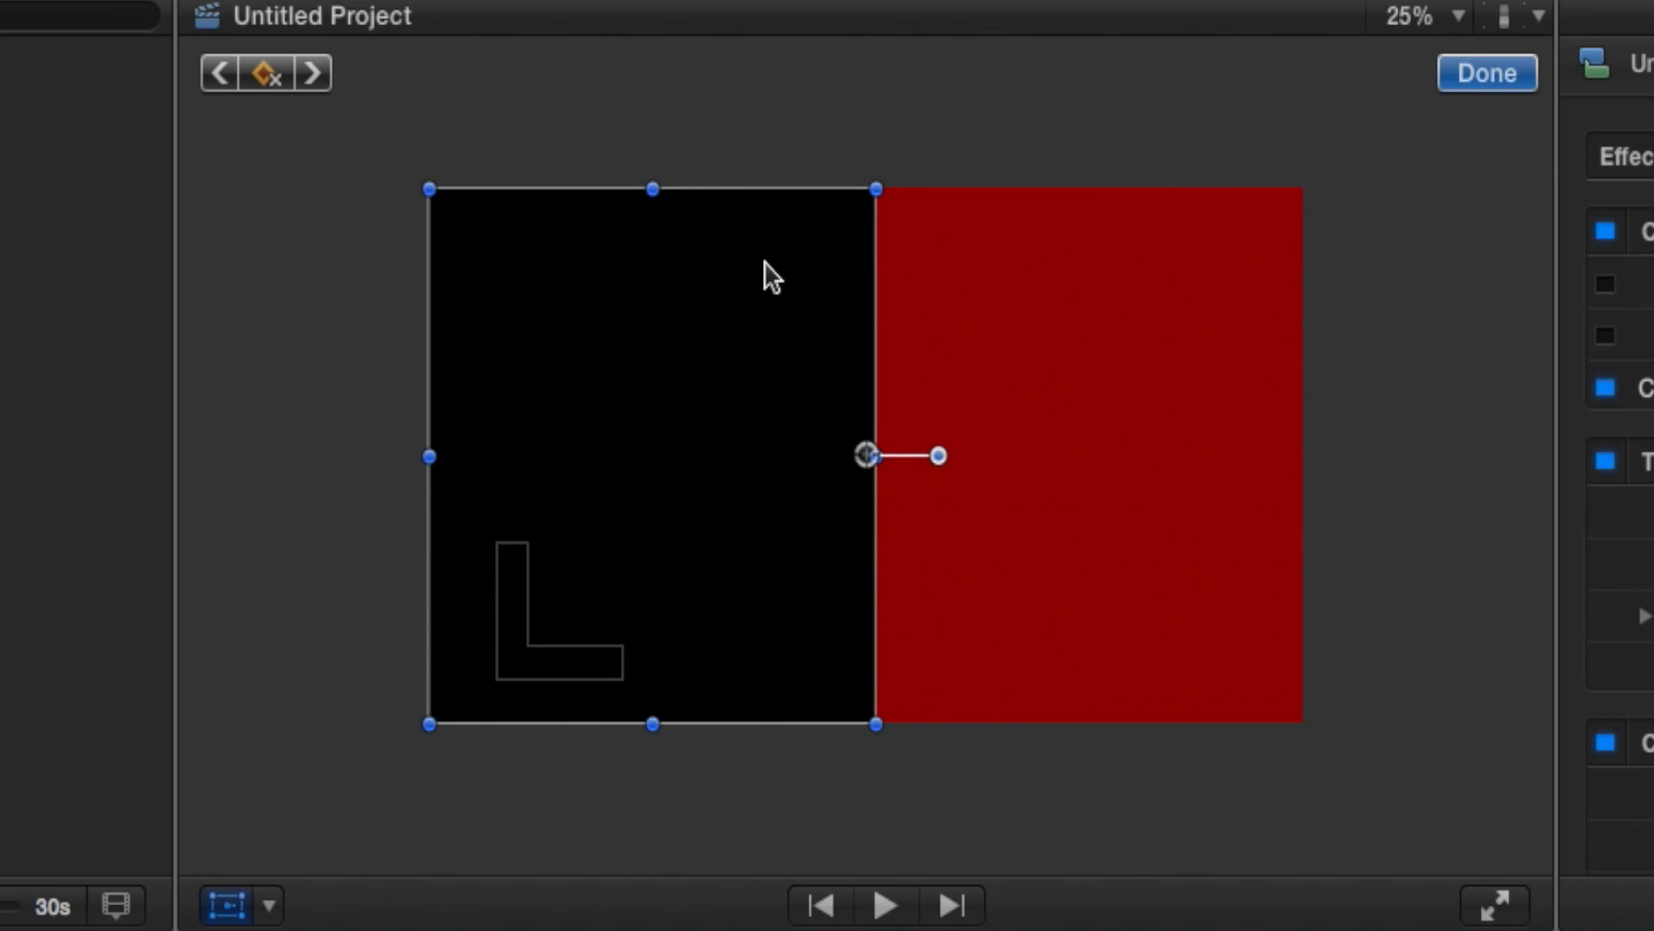
key("space")
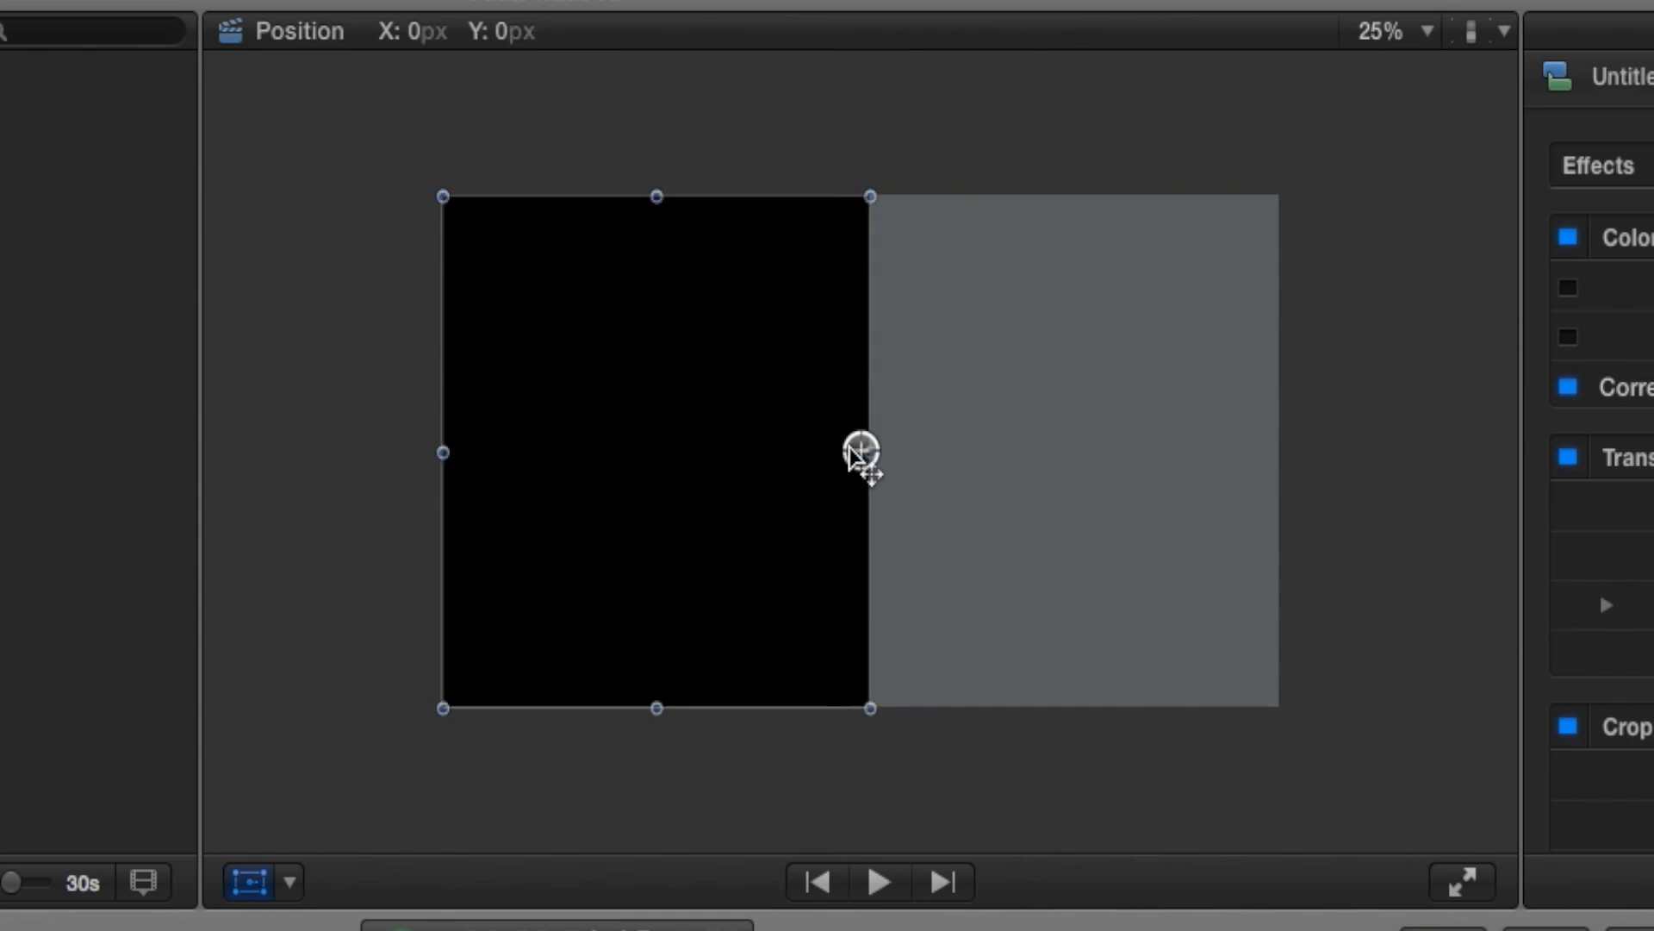
left_click_drag(981, 236, 846, 235)
left_click_drag(591, 449, 425, 449)
left_click(1483, 94)
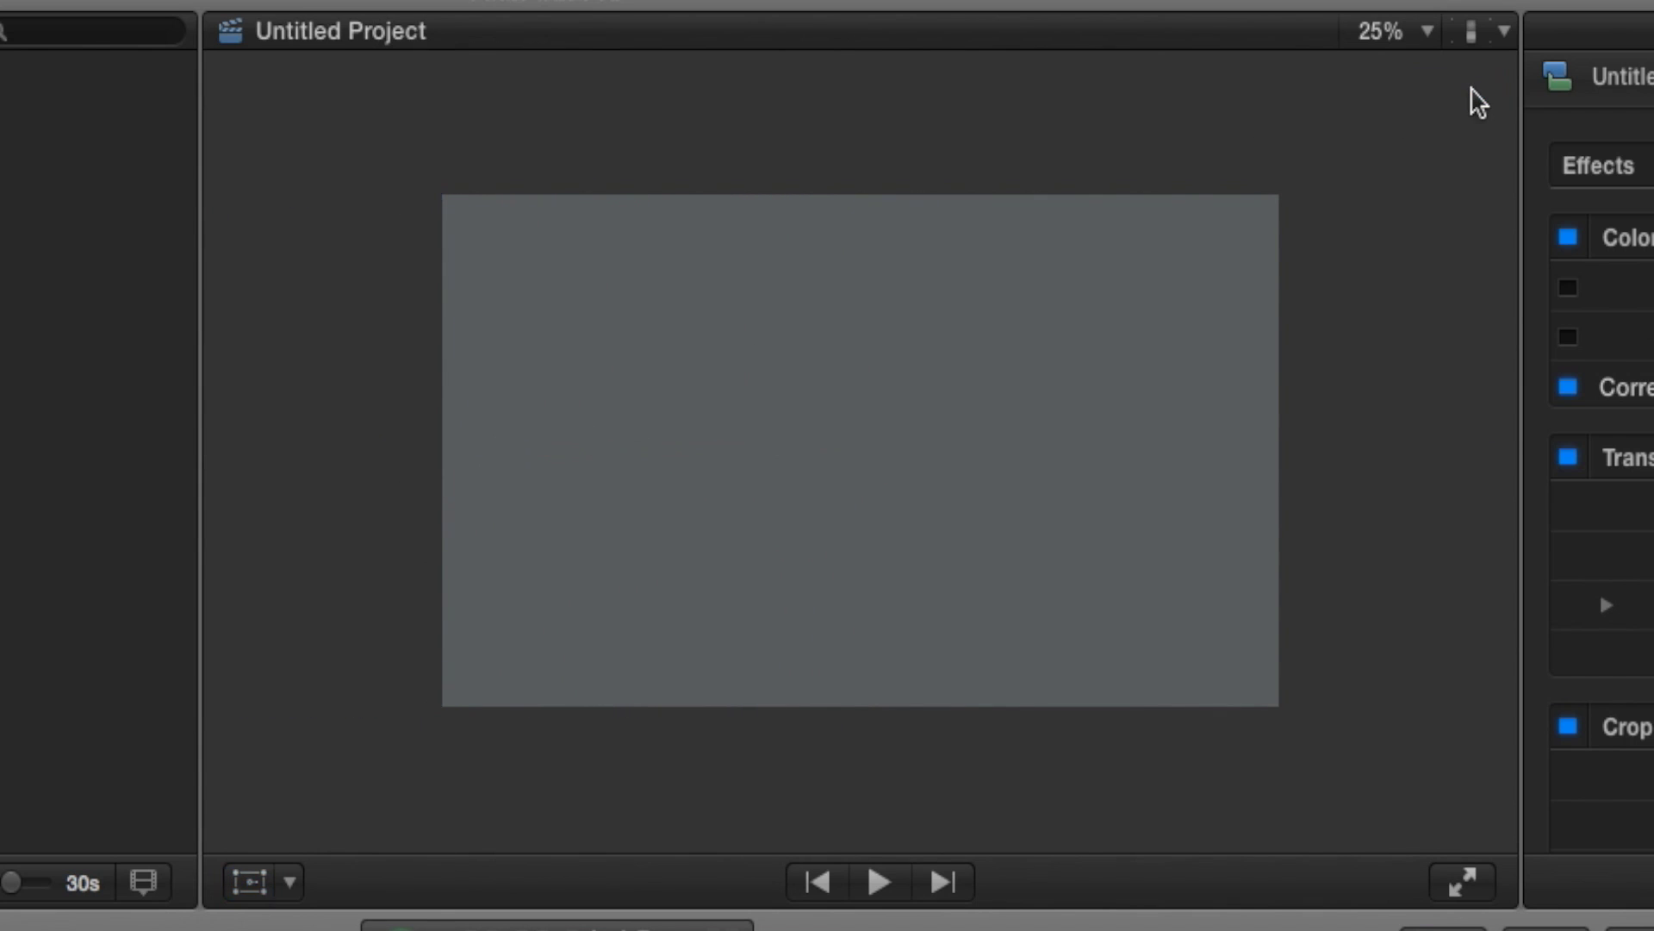
Play the project from the timeline start to review the red and black halves sliding apart
left_click_drag(207, 537, 40, 537)
key("space")
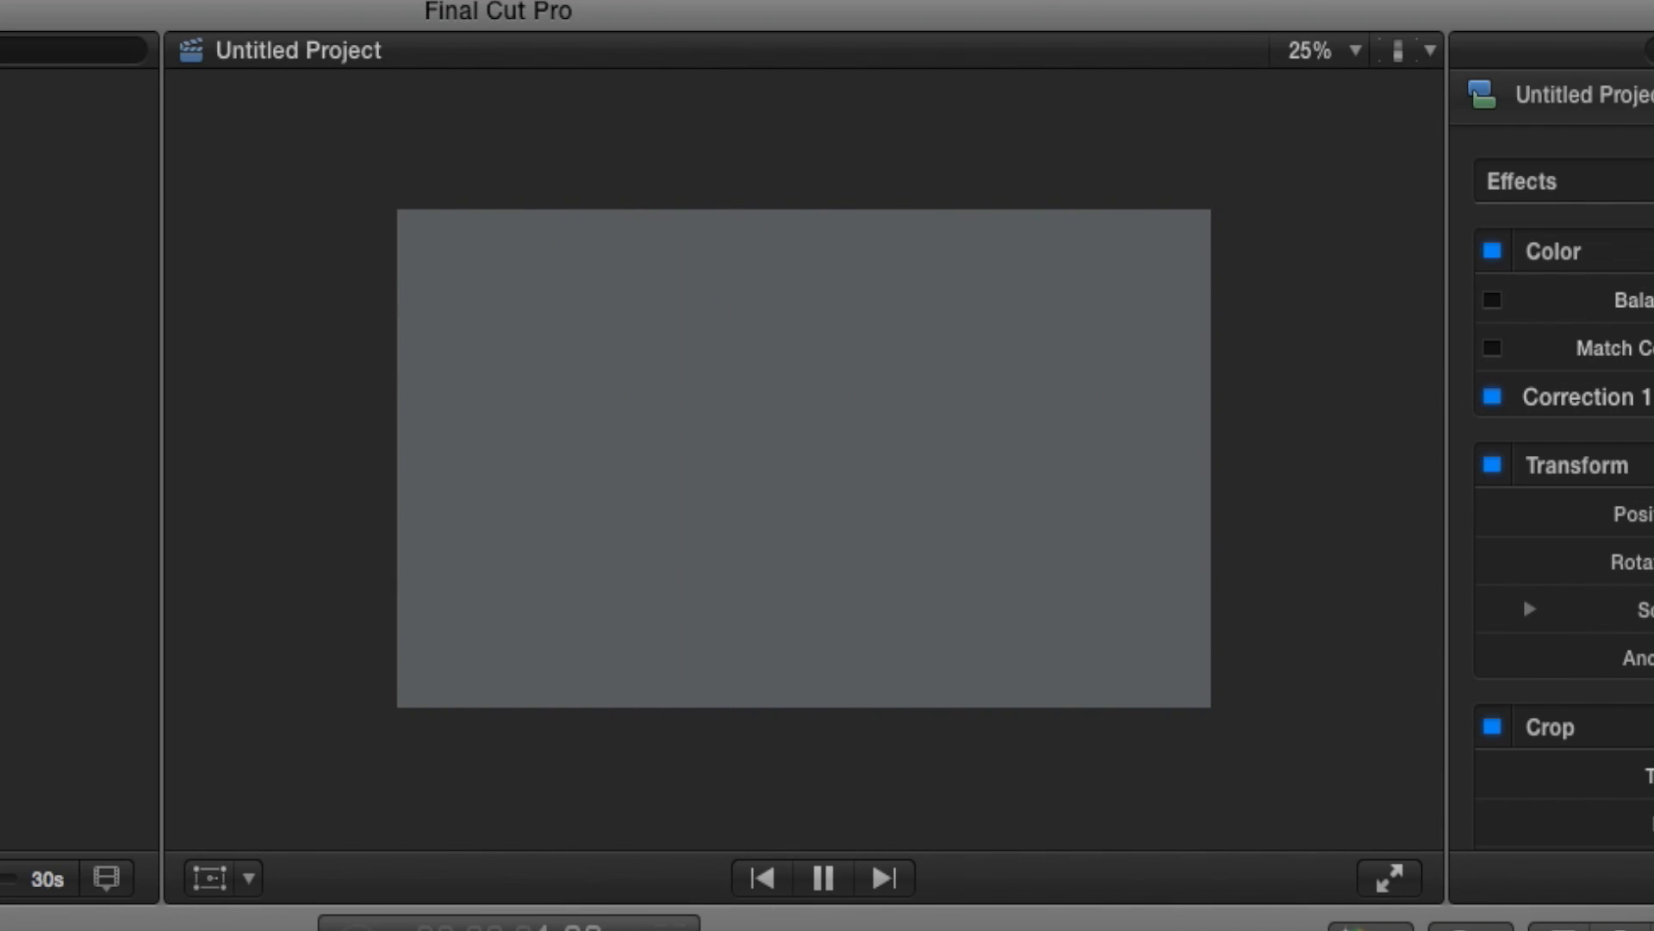
key("space")
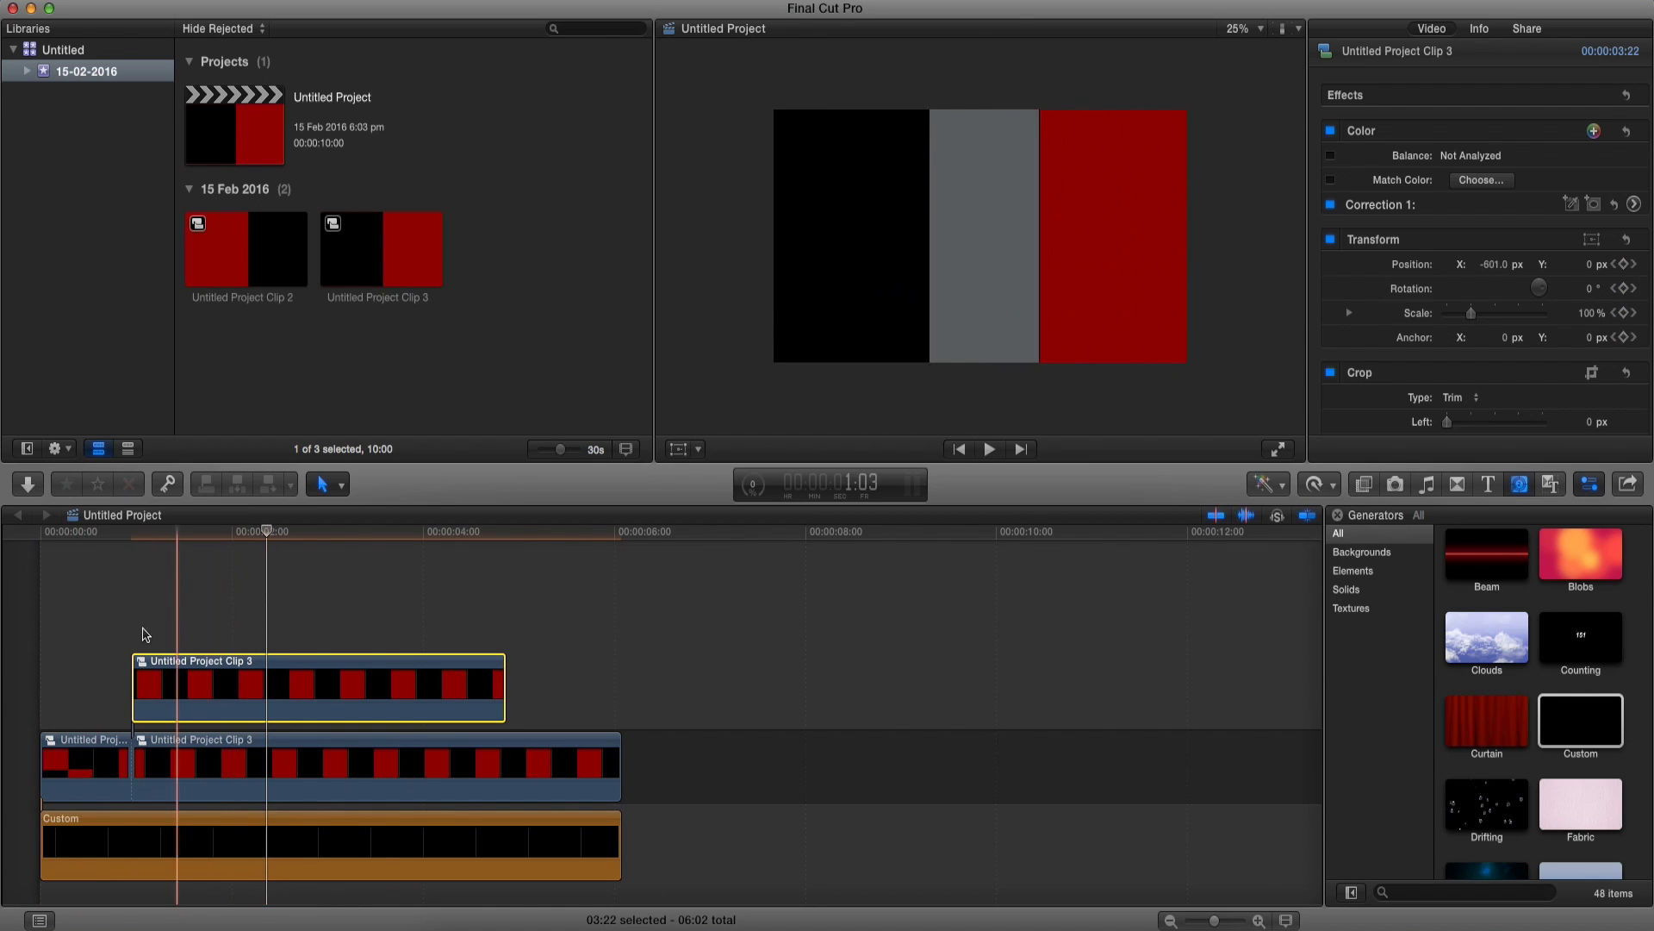
Add the Custom title between the primary storyline and the Custom background, starting at the timeline start and extended to the background's end
left_click_drag(268, 531, 135, 570)
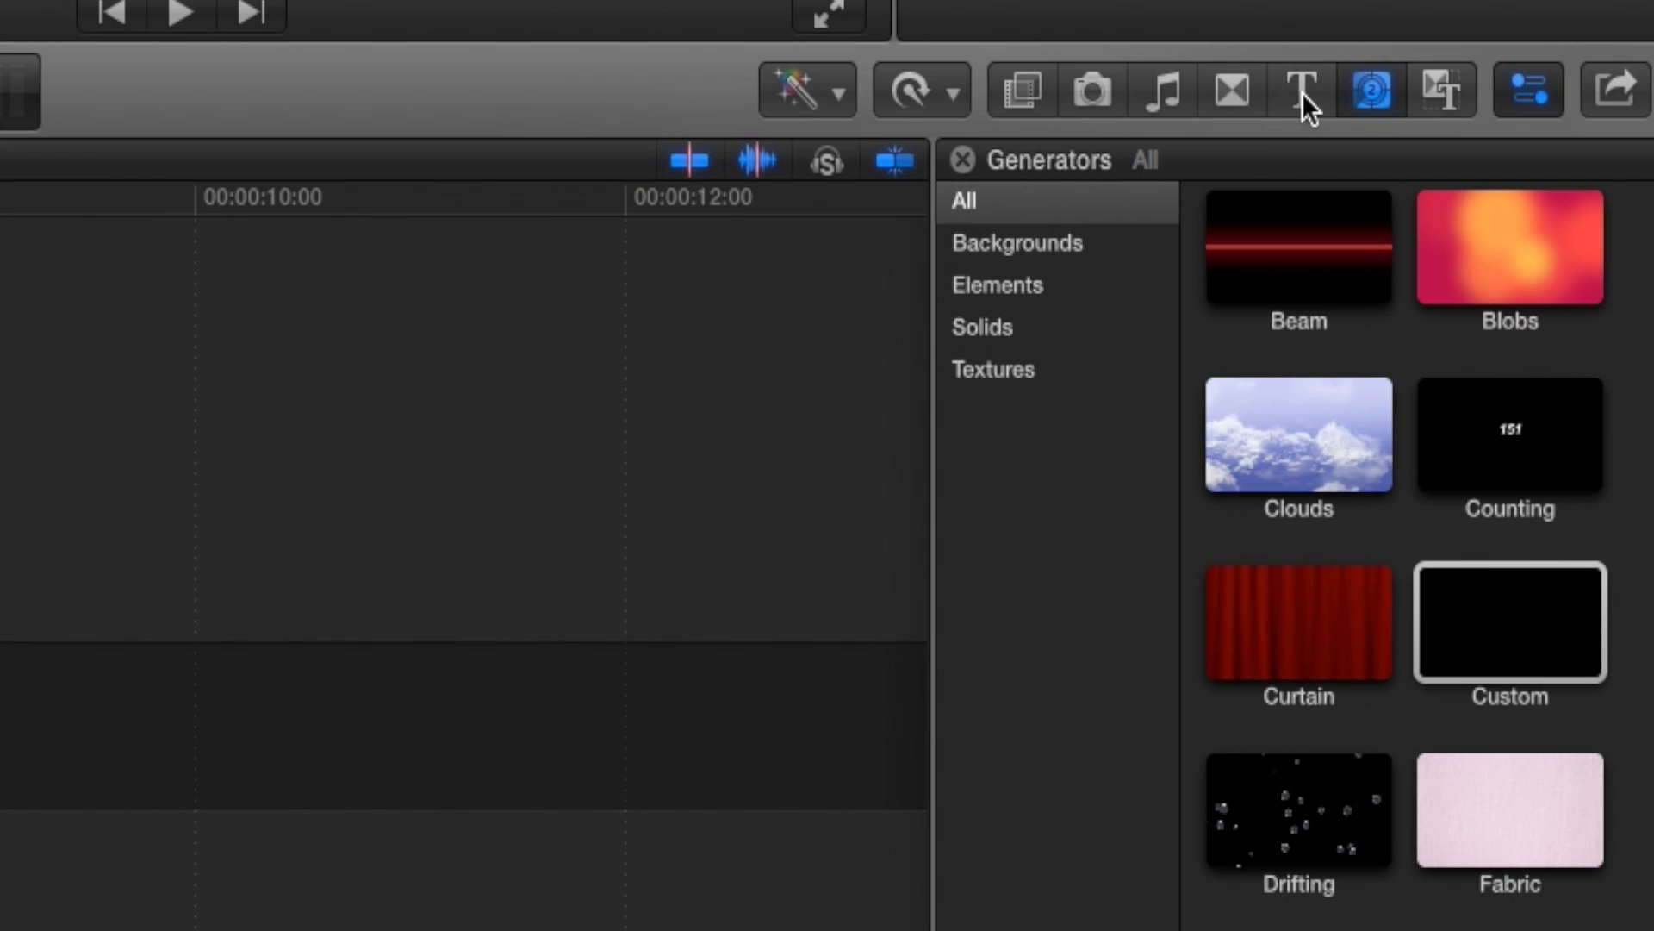
left_click(1301, 91)
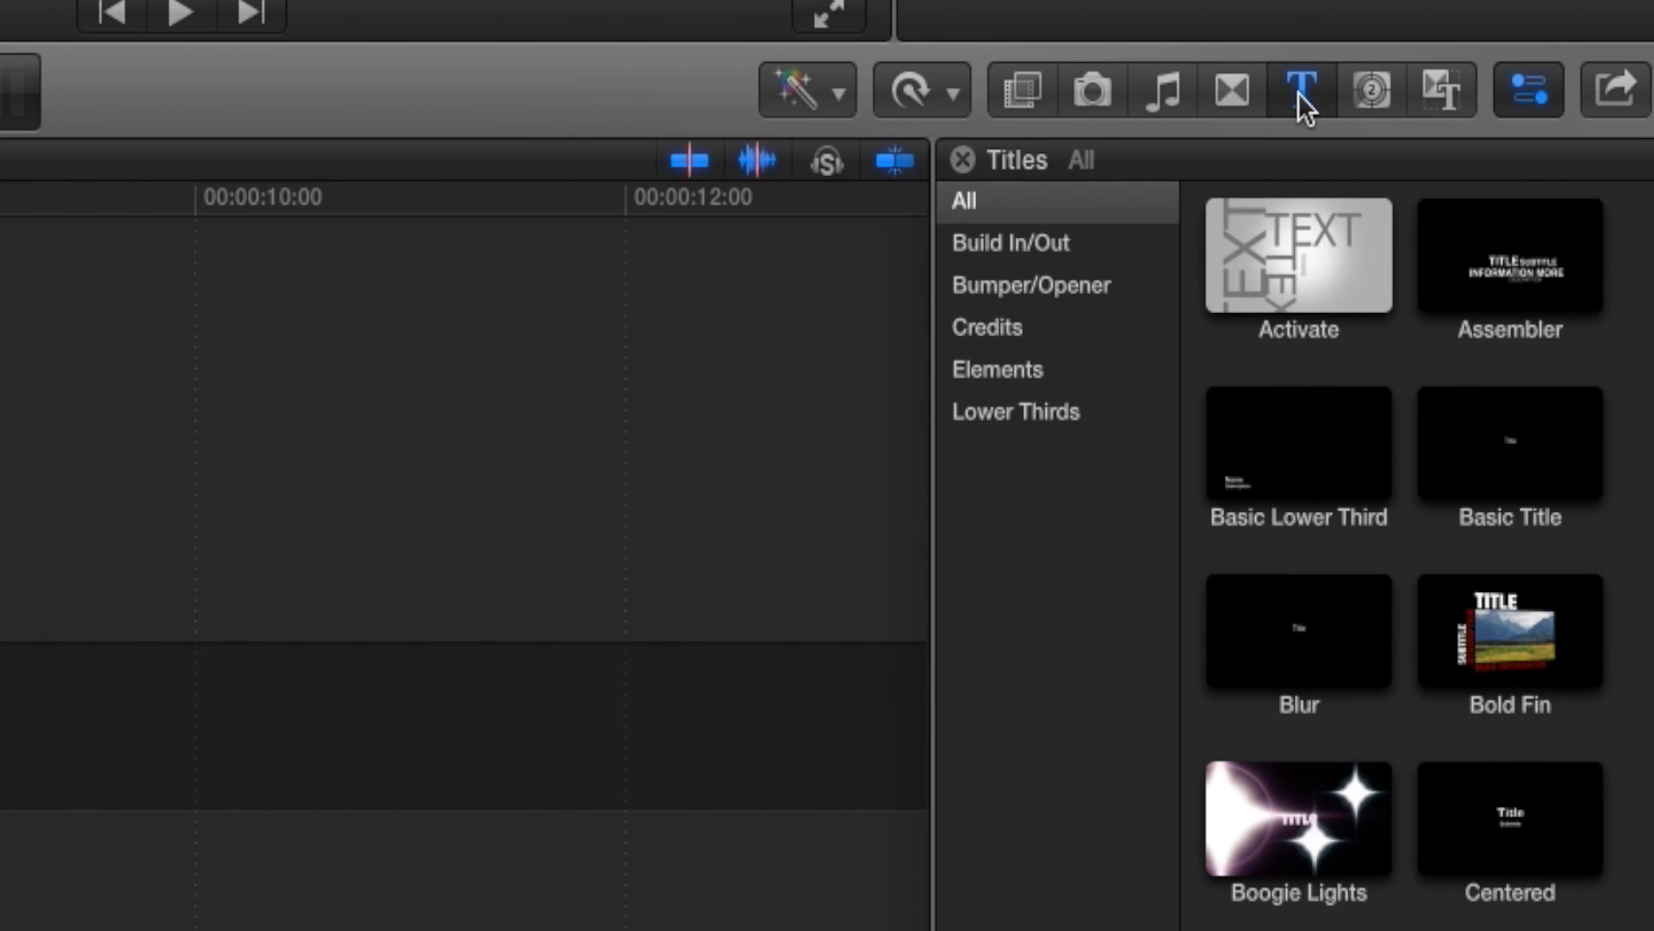
scroll(1354, 687, "down", 5)
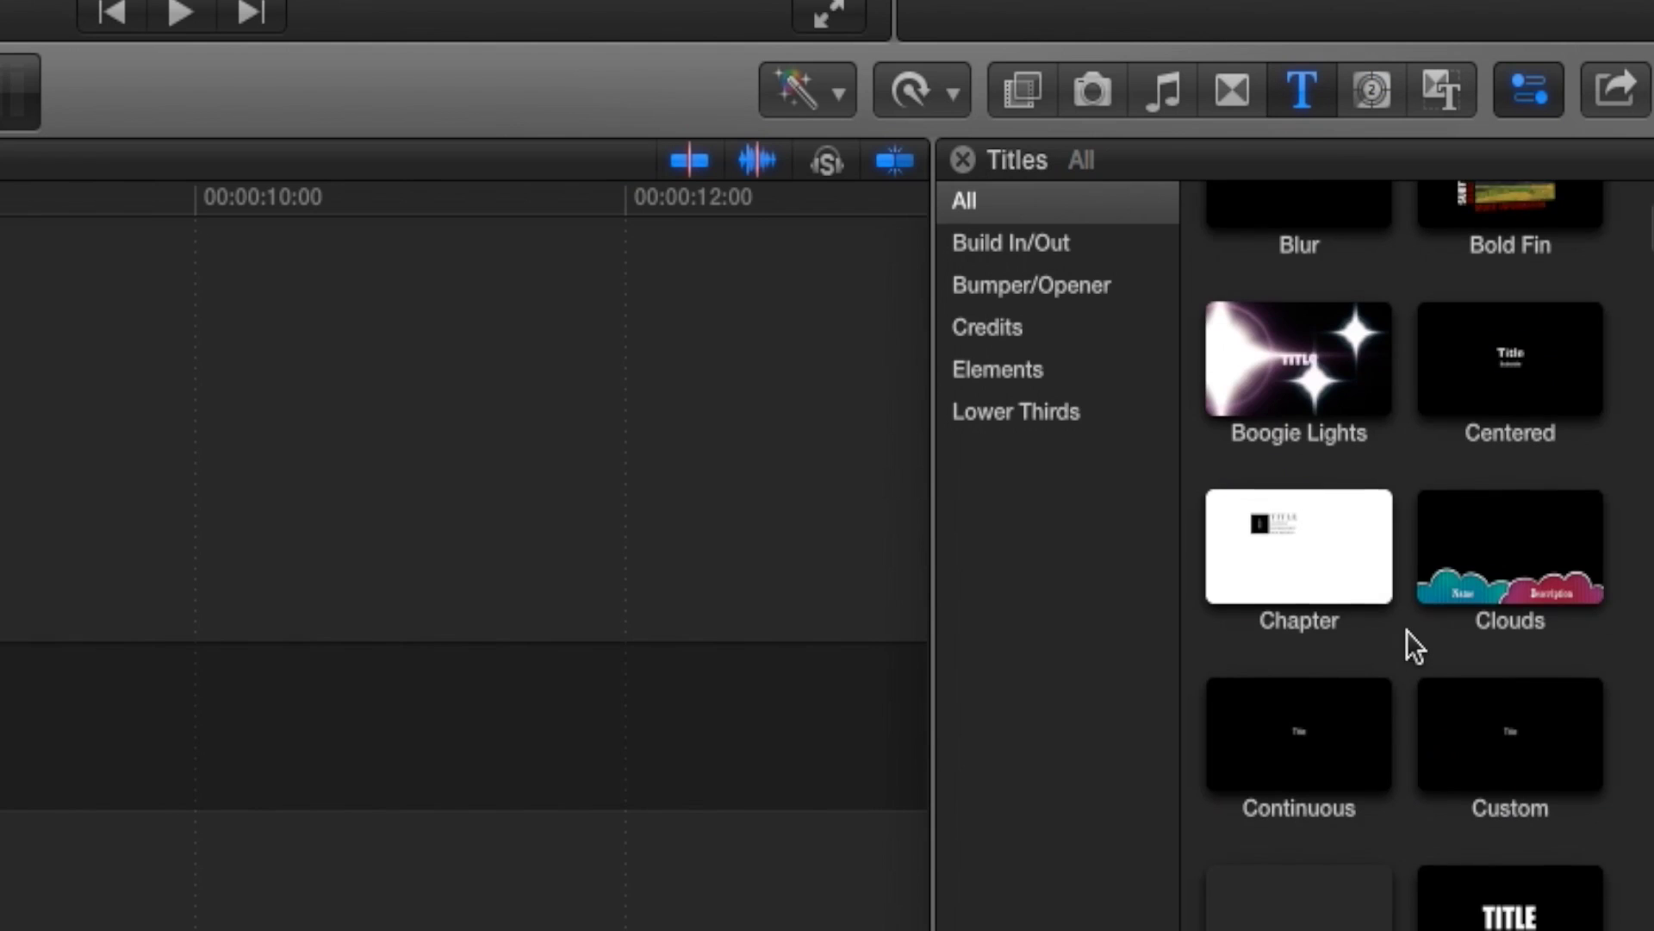
scroll(1406, 630, "down", 2)
scroll(1434, 668, "down", 2)
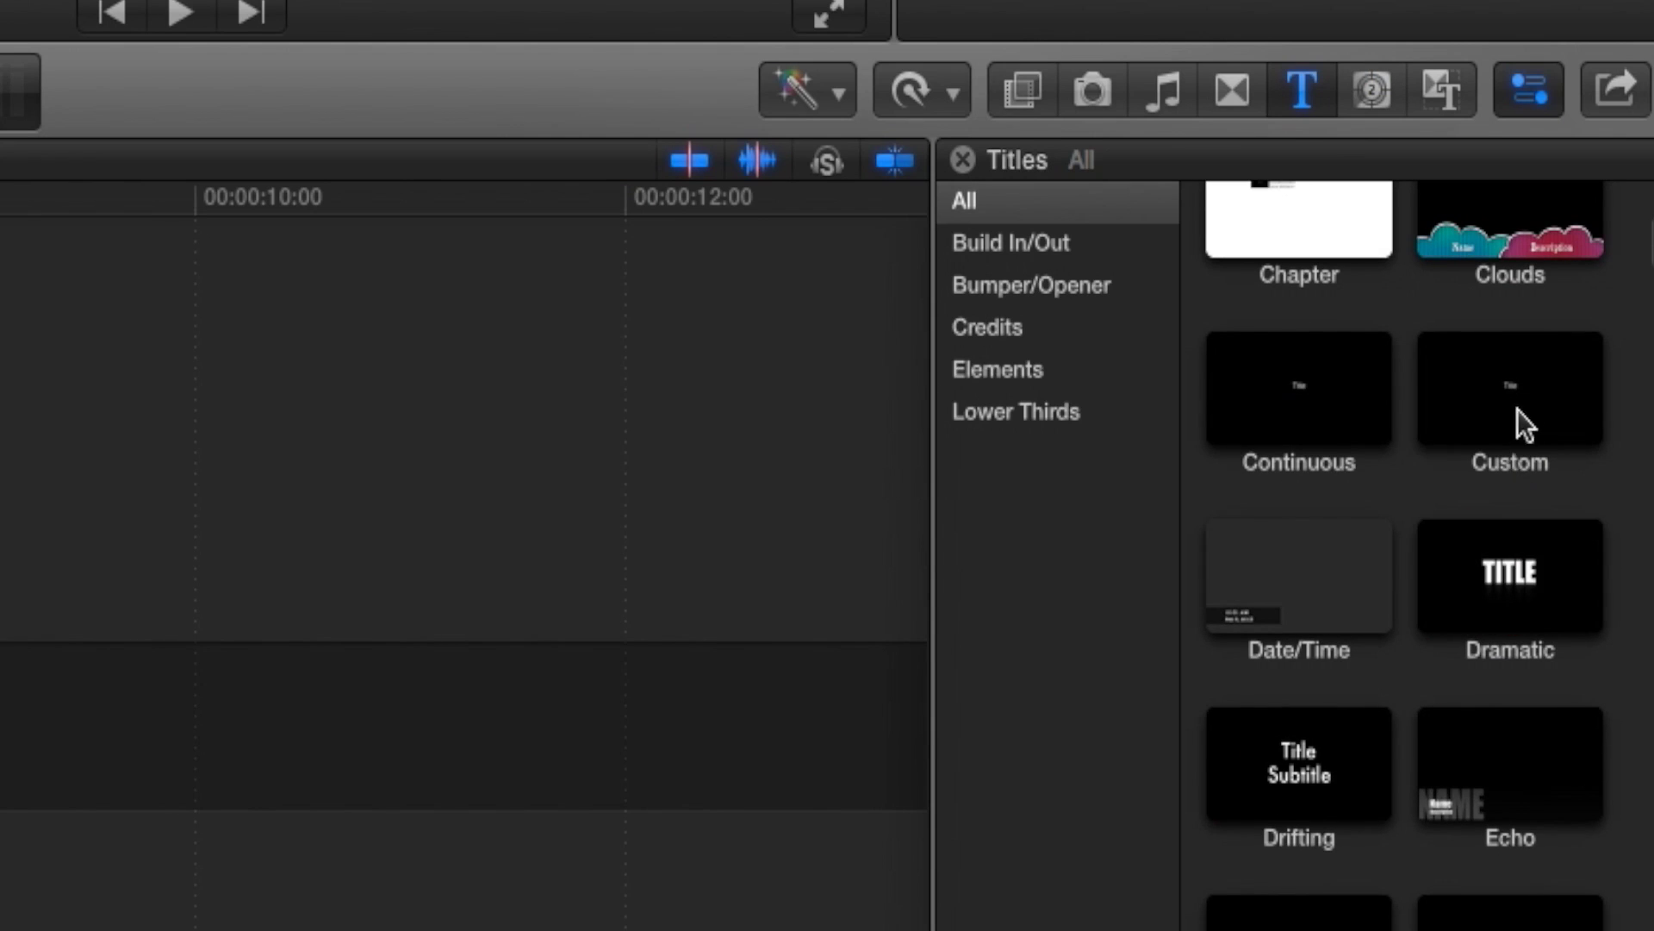
scroll(1483, 538, "down", 6)
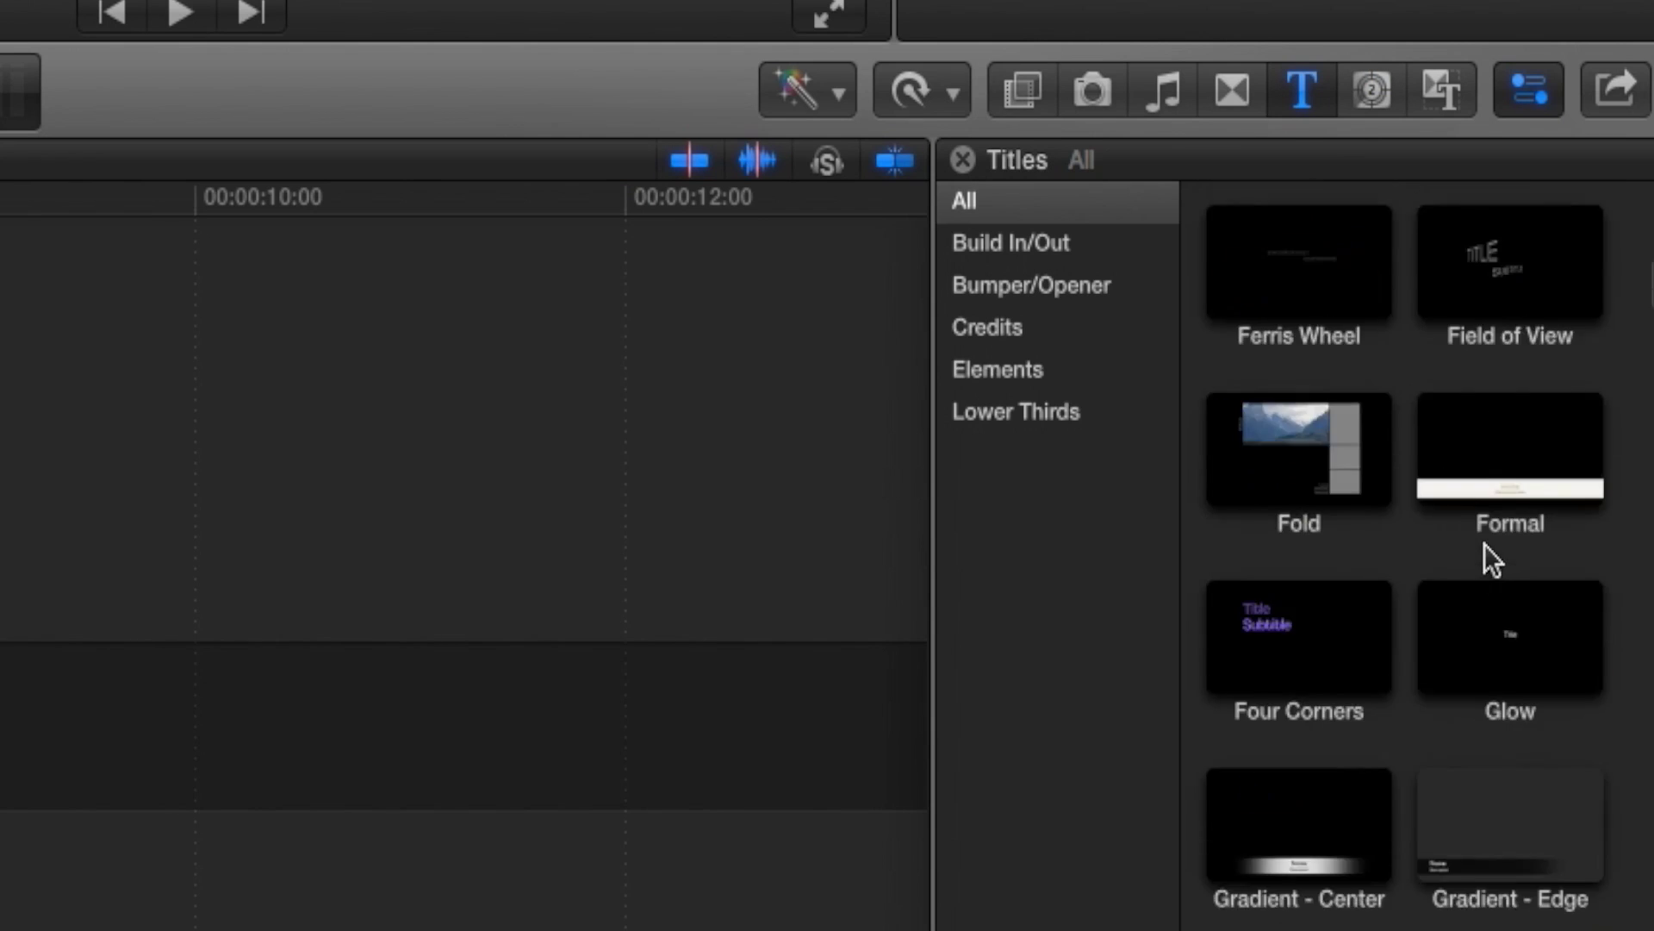
scroll(1484, 545, "up", 7)
scroll(1491, 543, "up", 2)
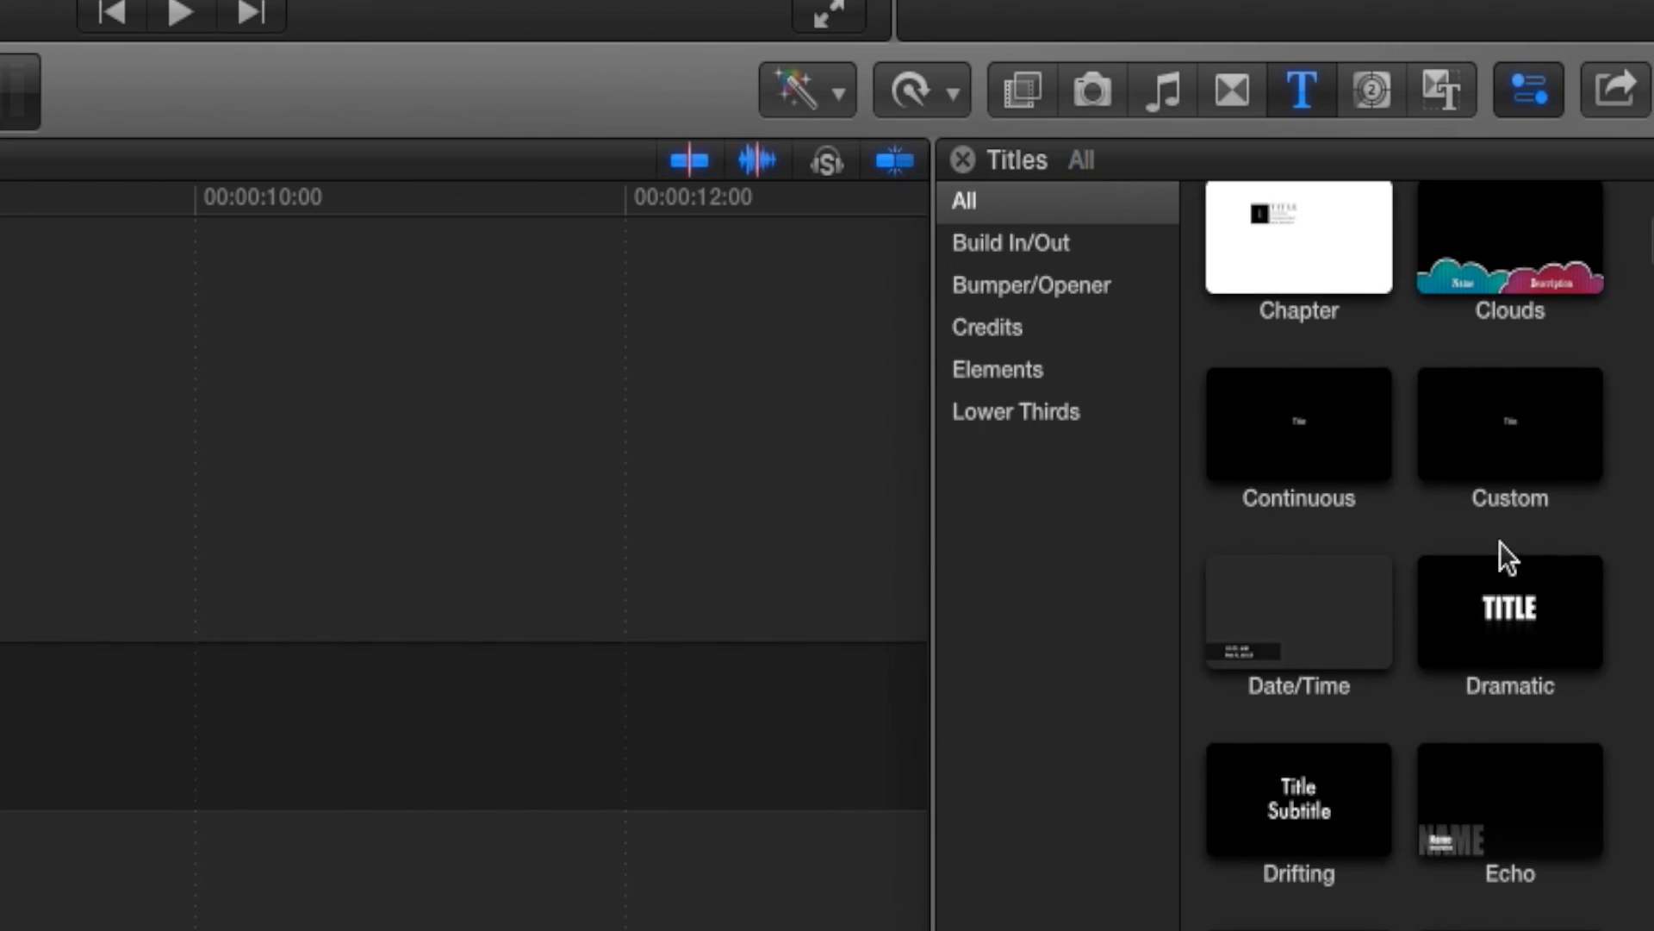
left_click(1510, 439)
left_click_drag(1507, 436, 88, 829)
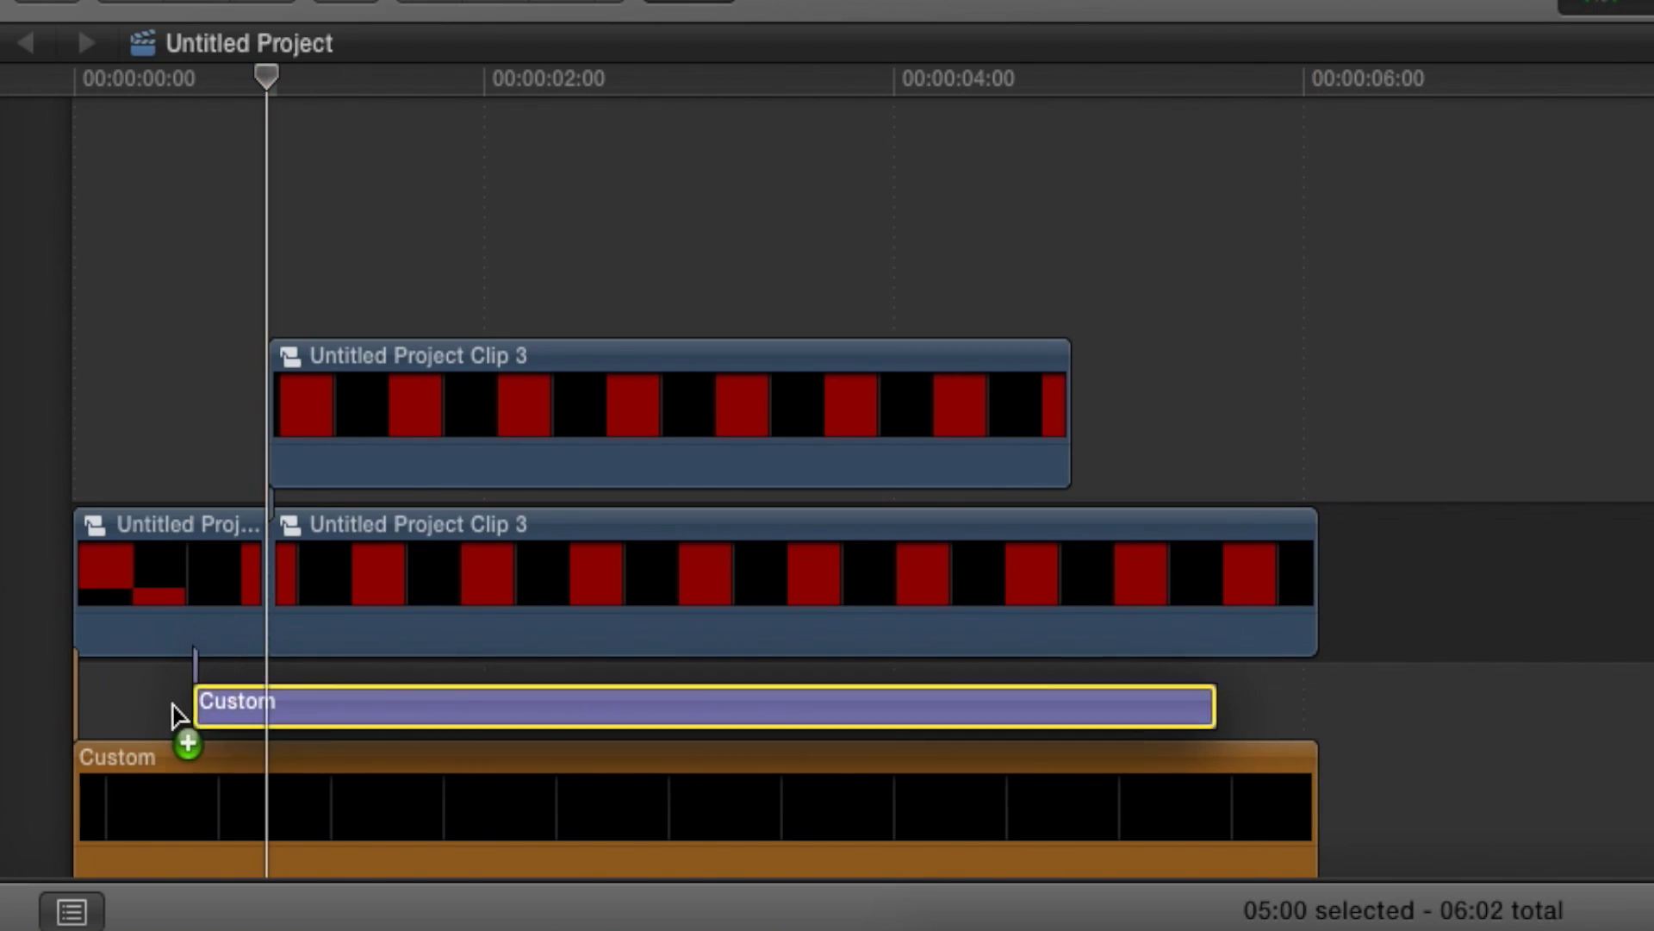
left_click_drag(172, 704, 84, 701)
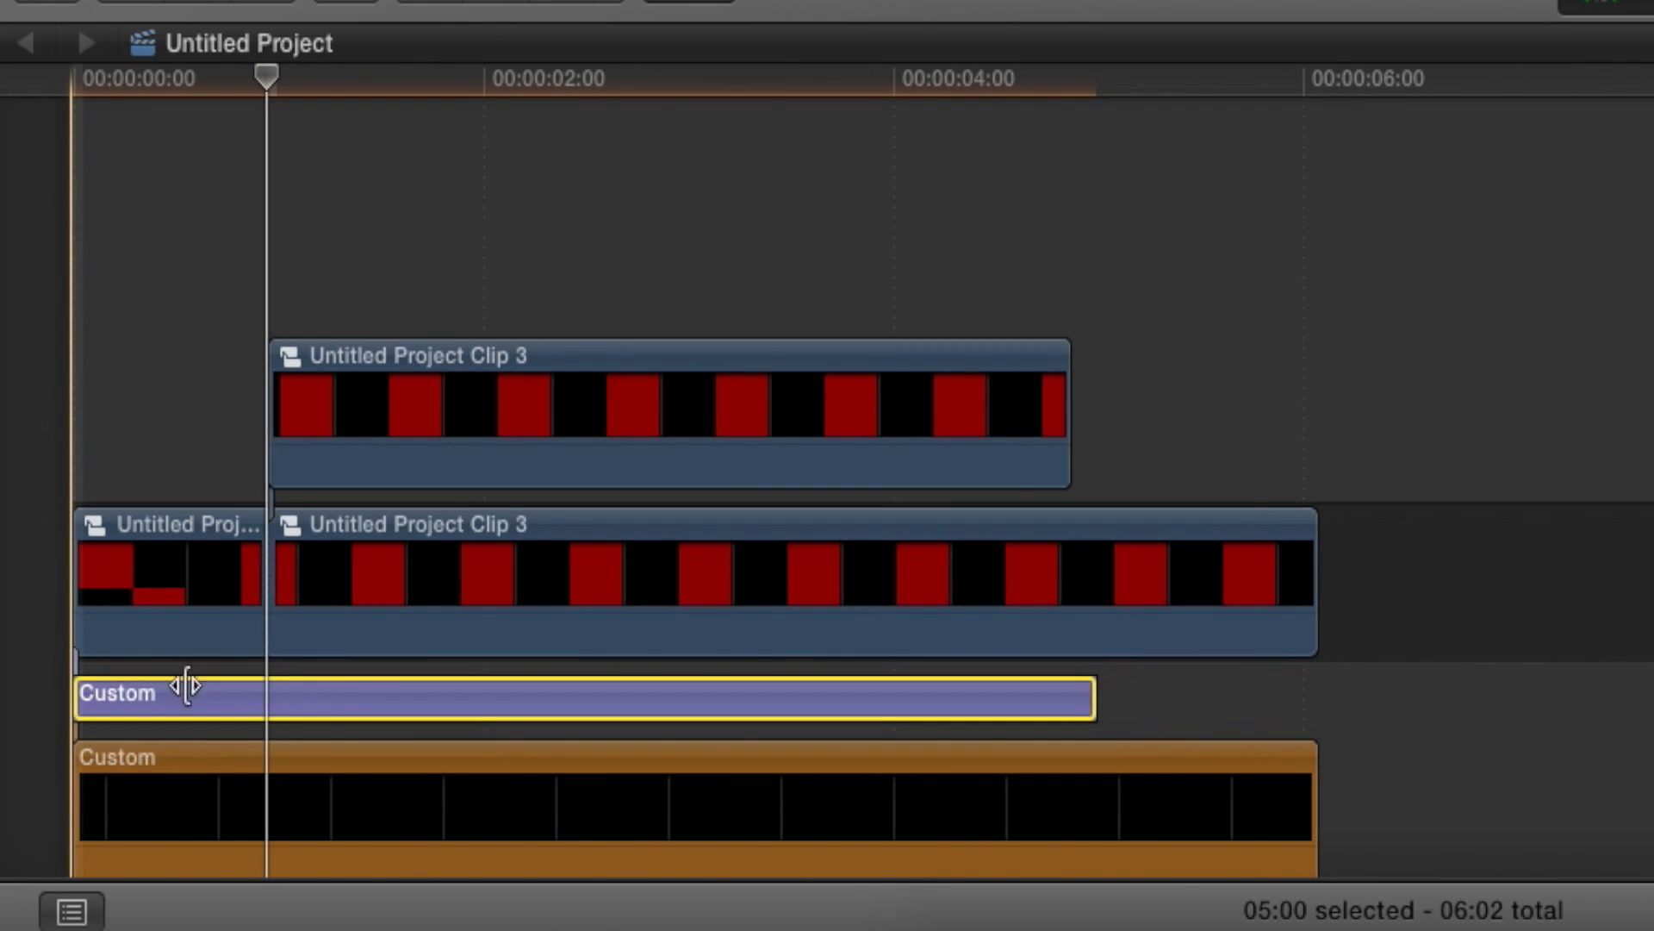
scroll(311, 715, "down", 2)
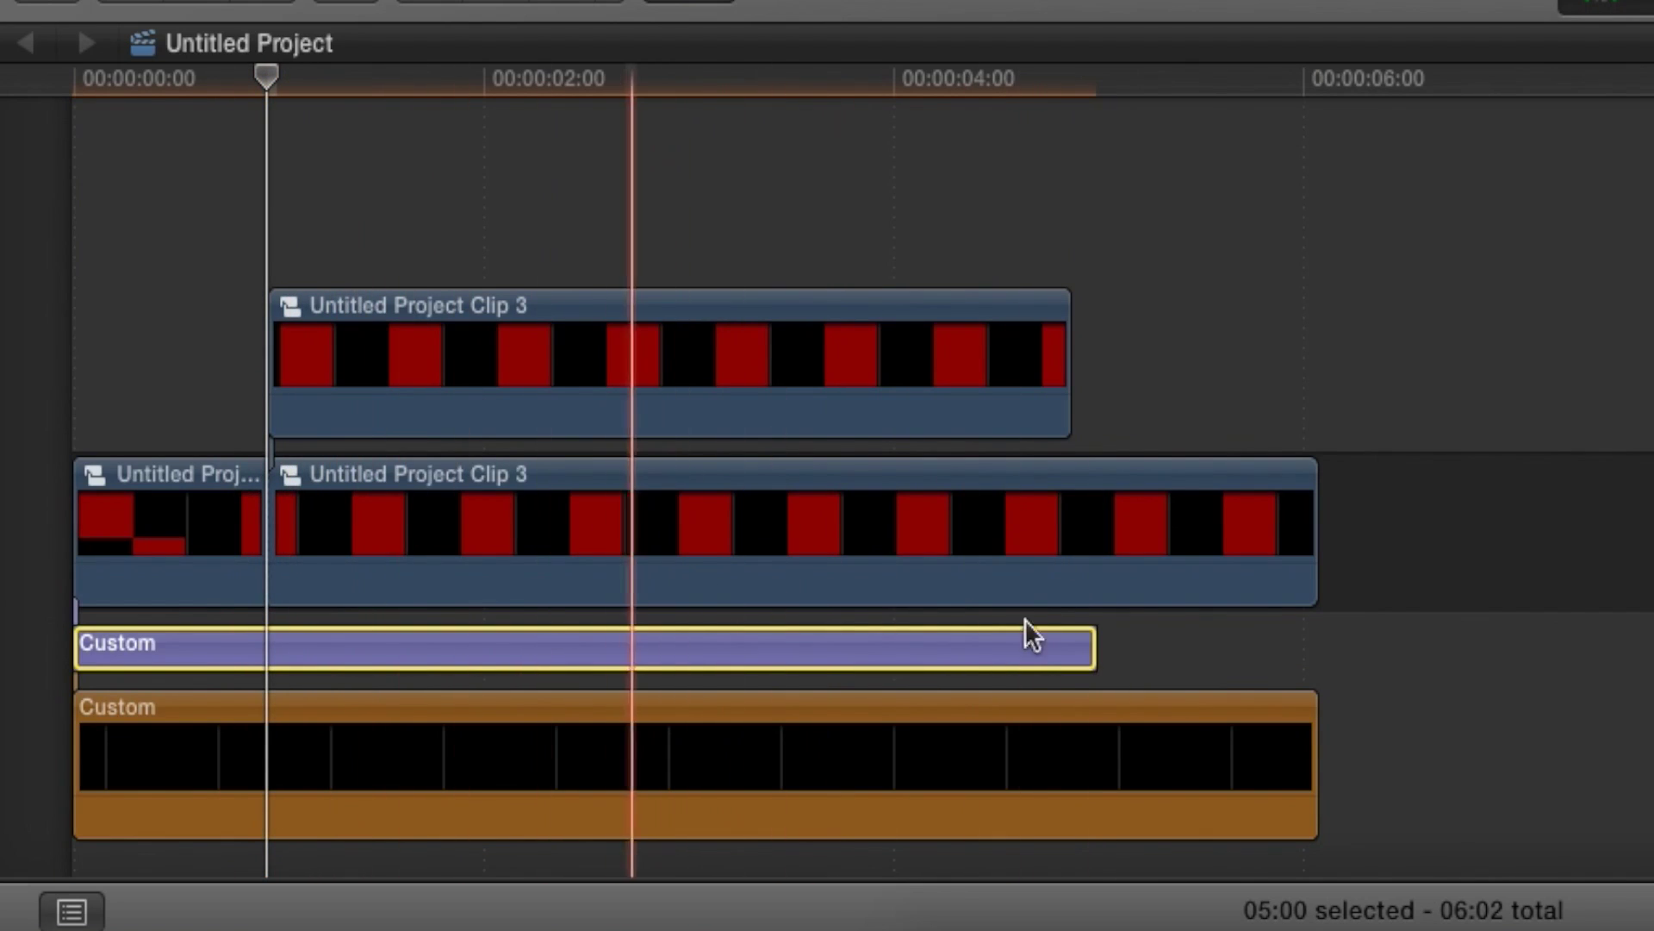
left_click_drag(1099, 648, 1318, 655)
Replace the Custom title's placeholder text with "Red Black Productions", putting "Productions" on a second line
left_click(353, 649)
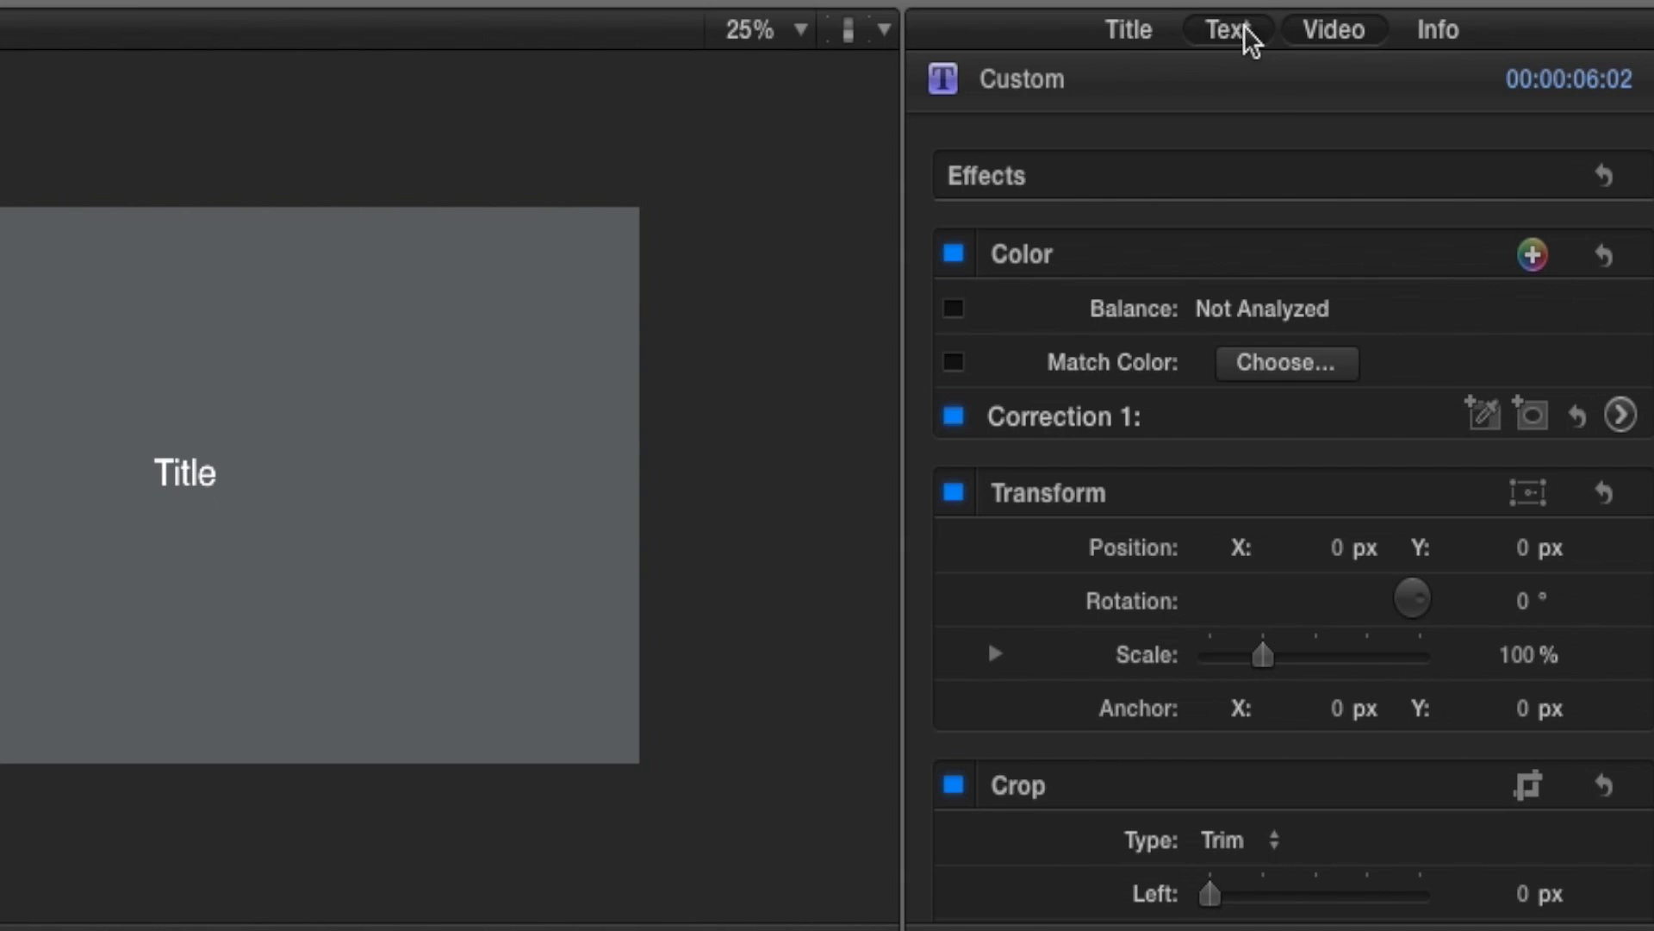
left_click(1456, 30)
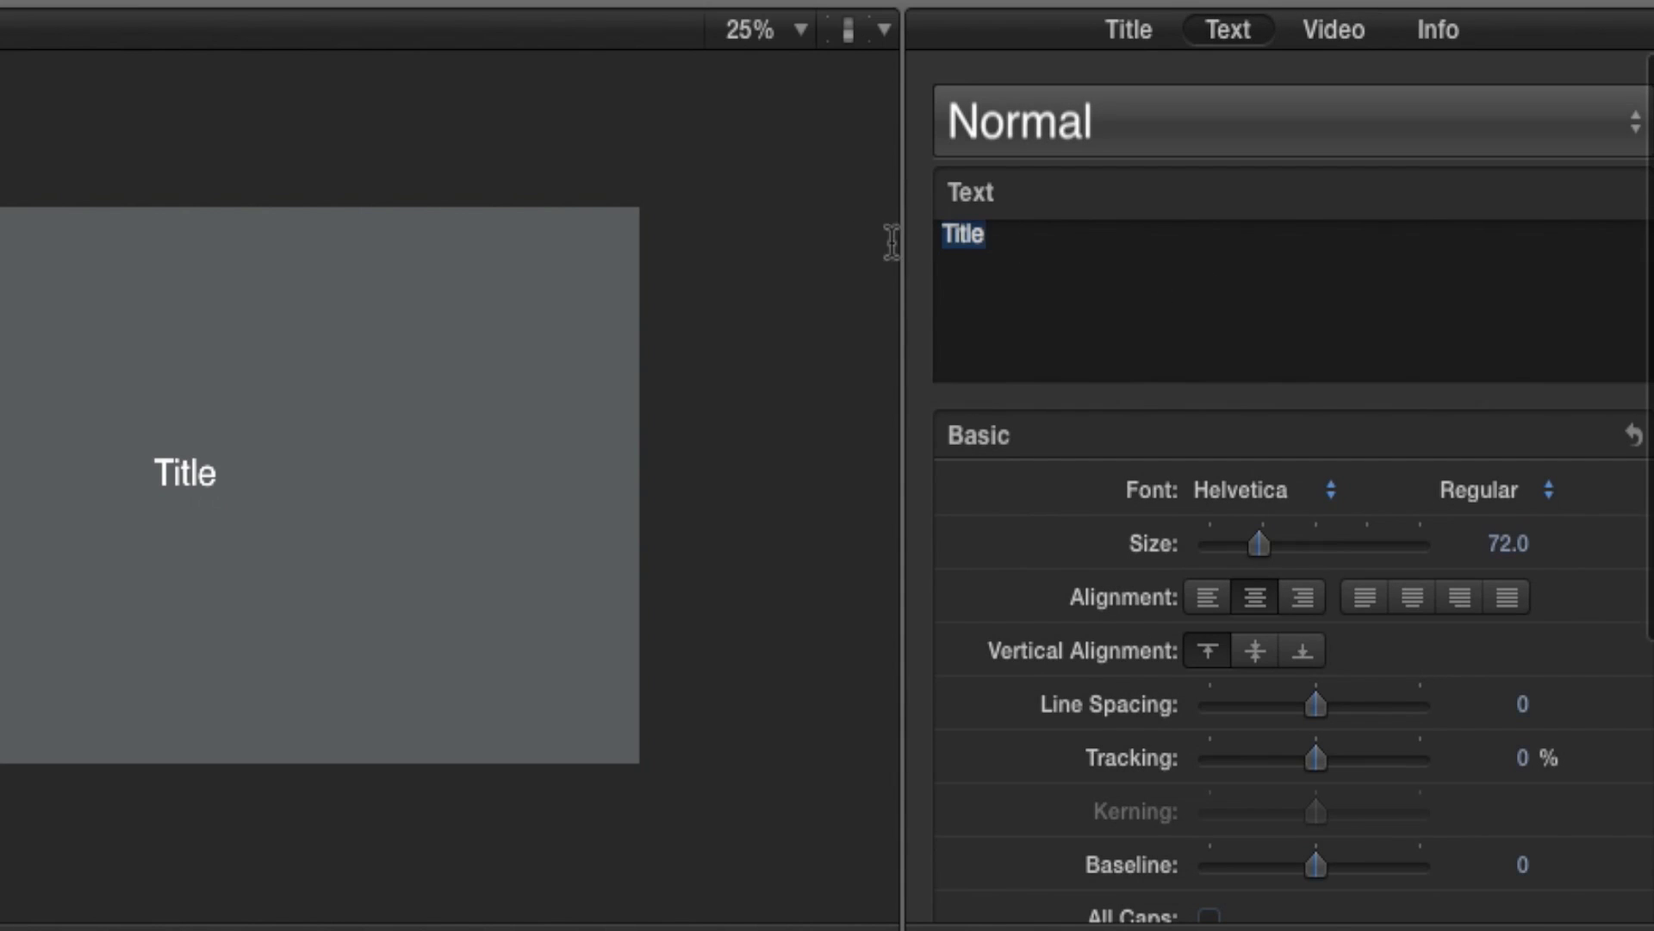
type("Re")
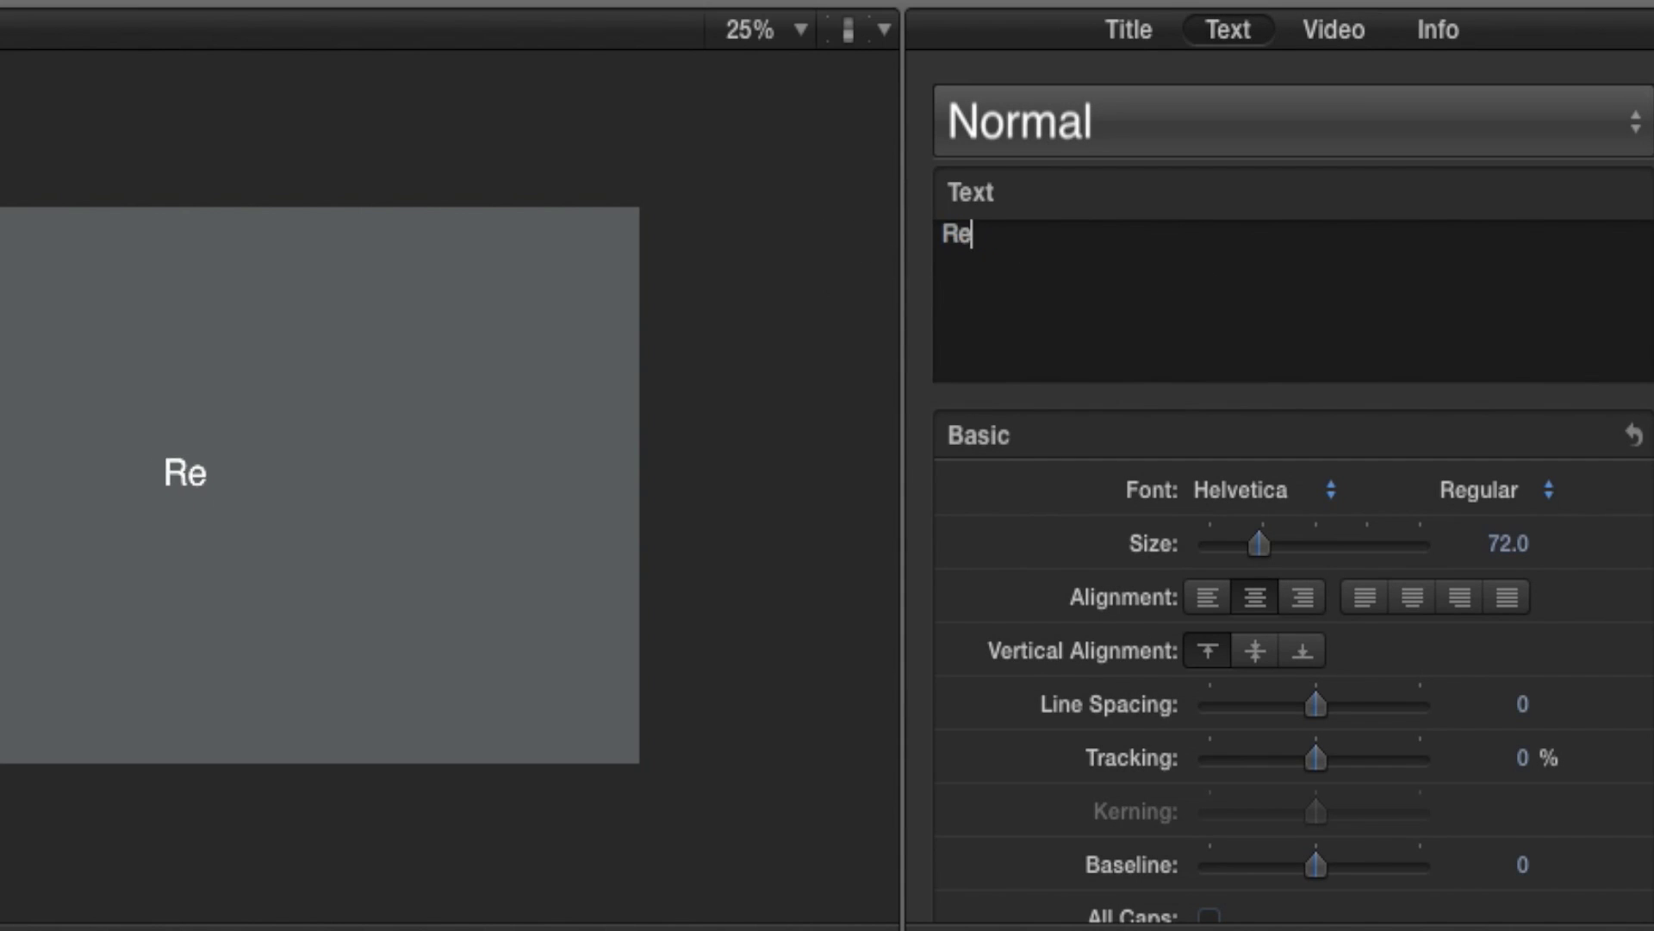
type("d Bla")
key("BackSpace")
type("l")
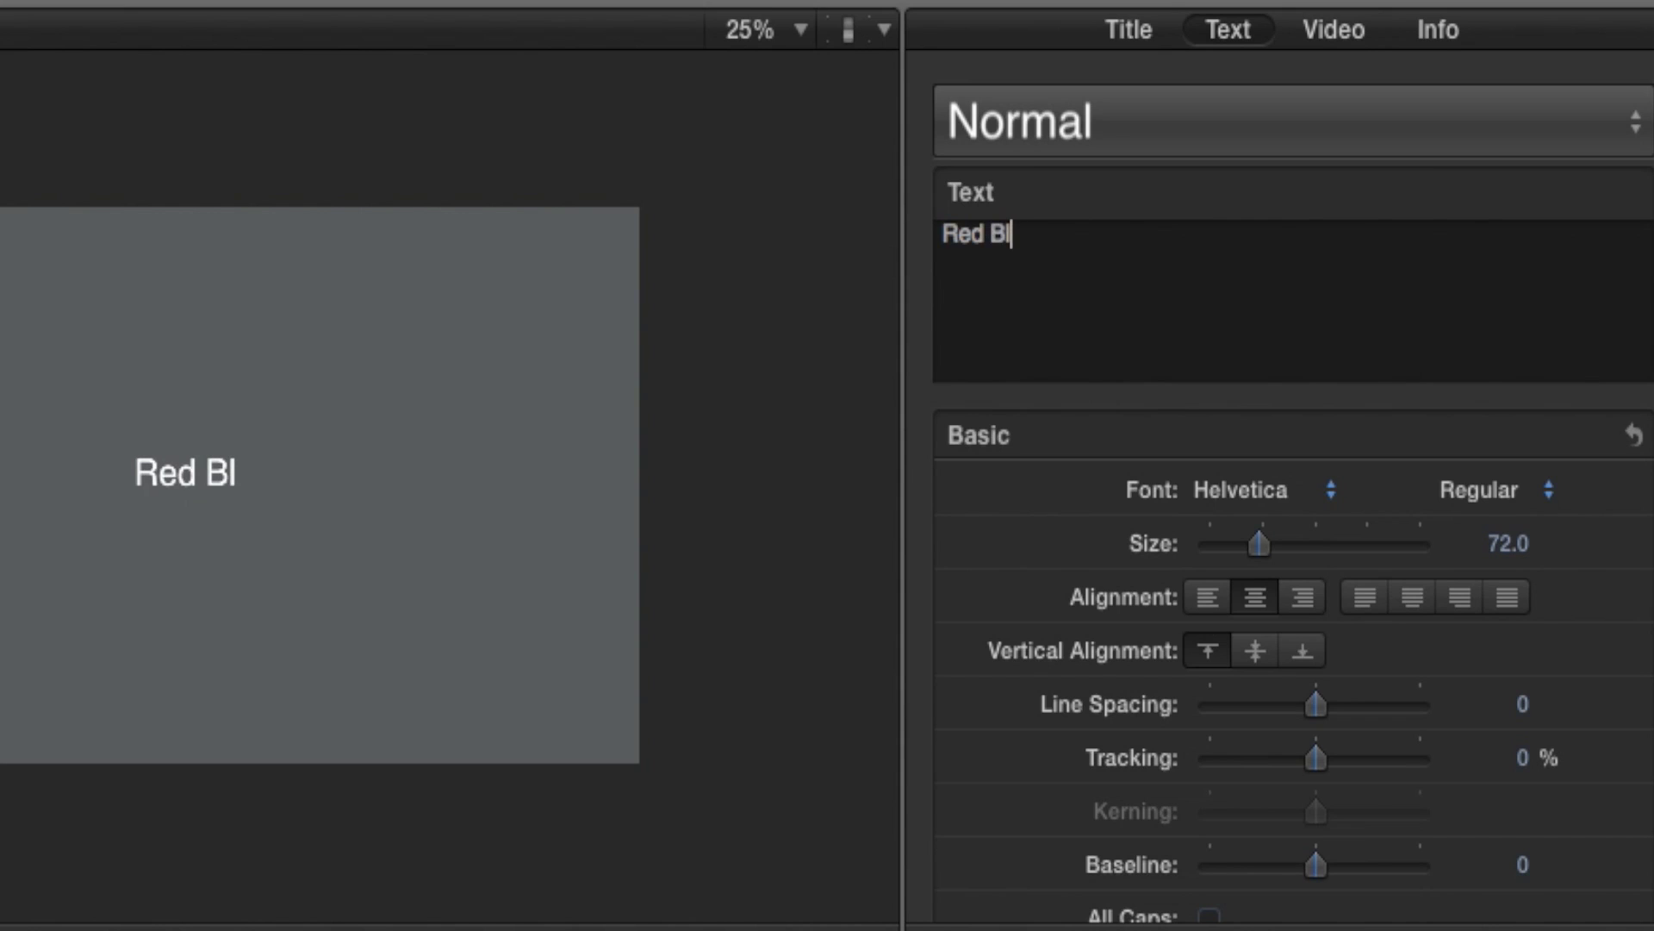
type("ack ")
type("Productions")
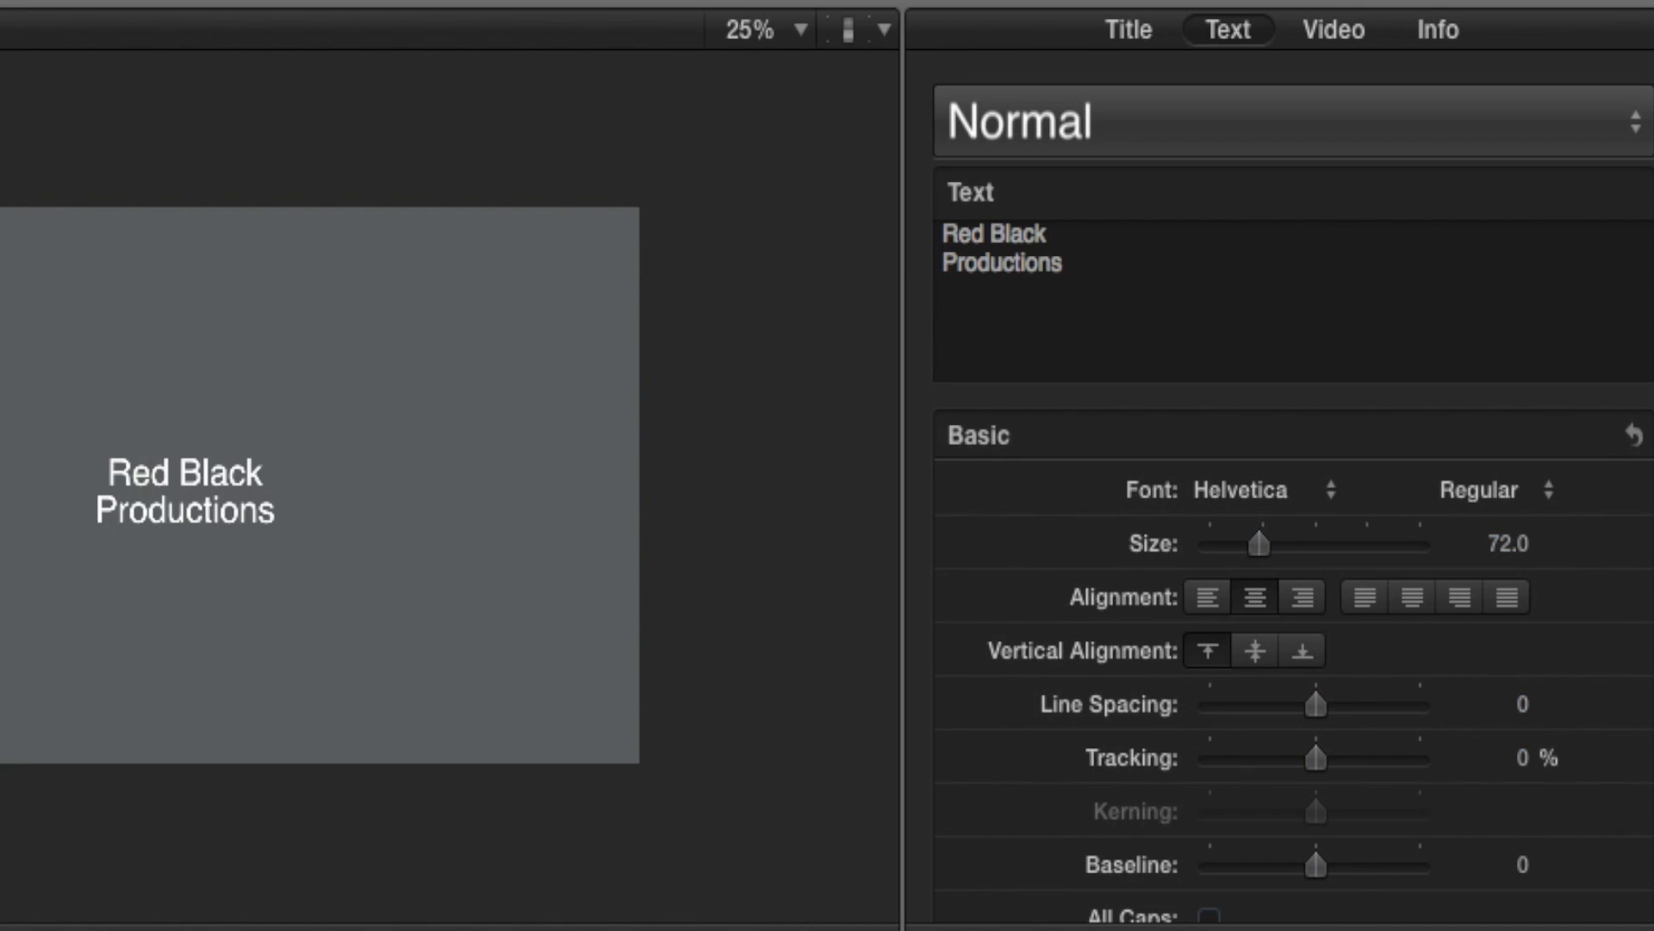
Set all of the title's text to Bold at size 147
left_click(1110, 280)
key("super+a")
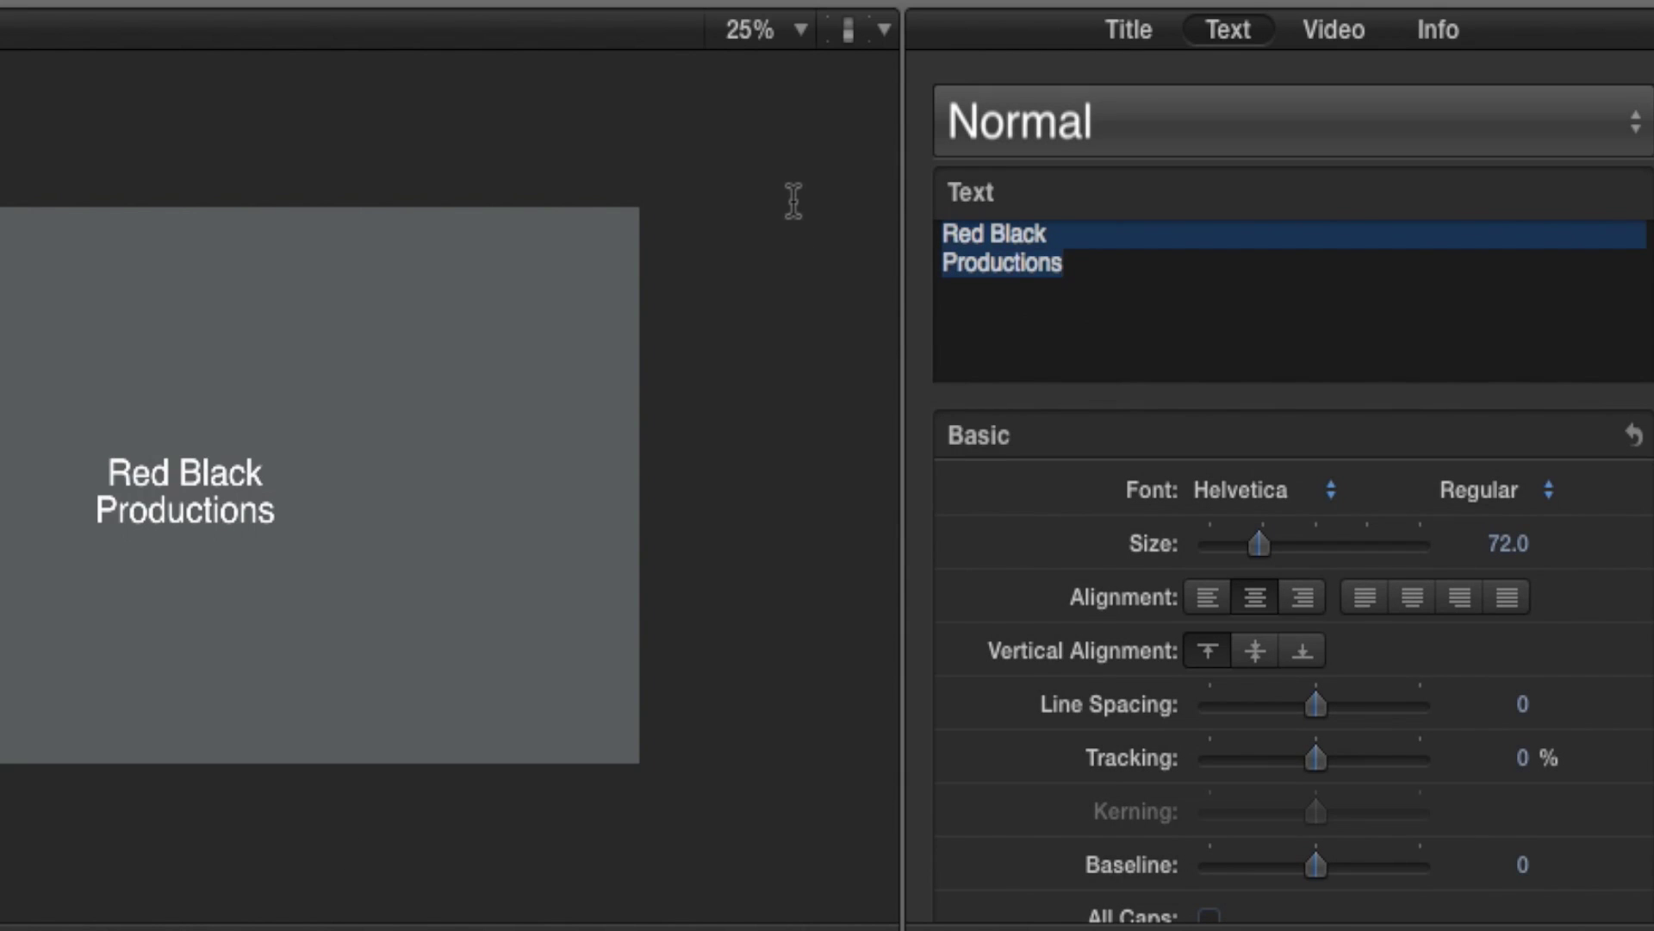
left_click(1487, 499)
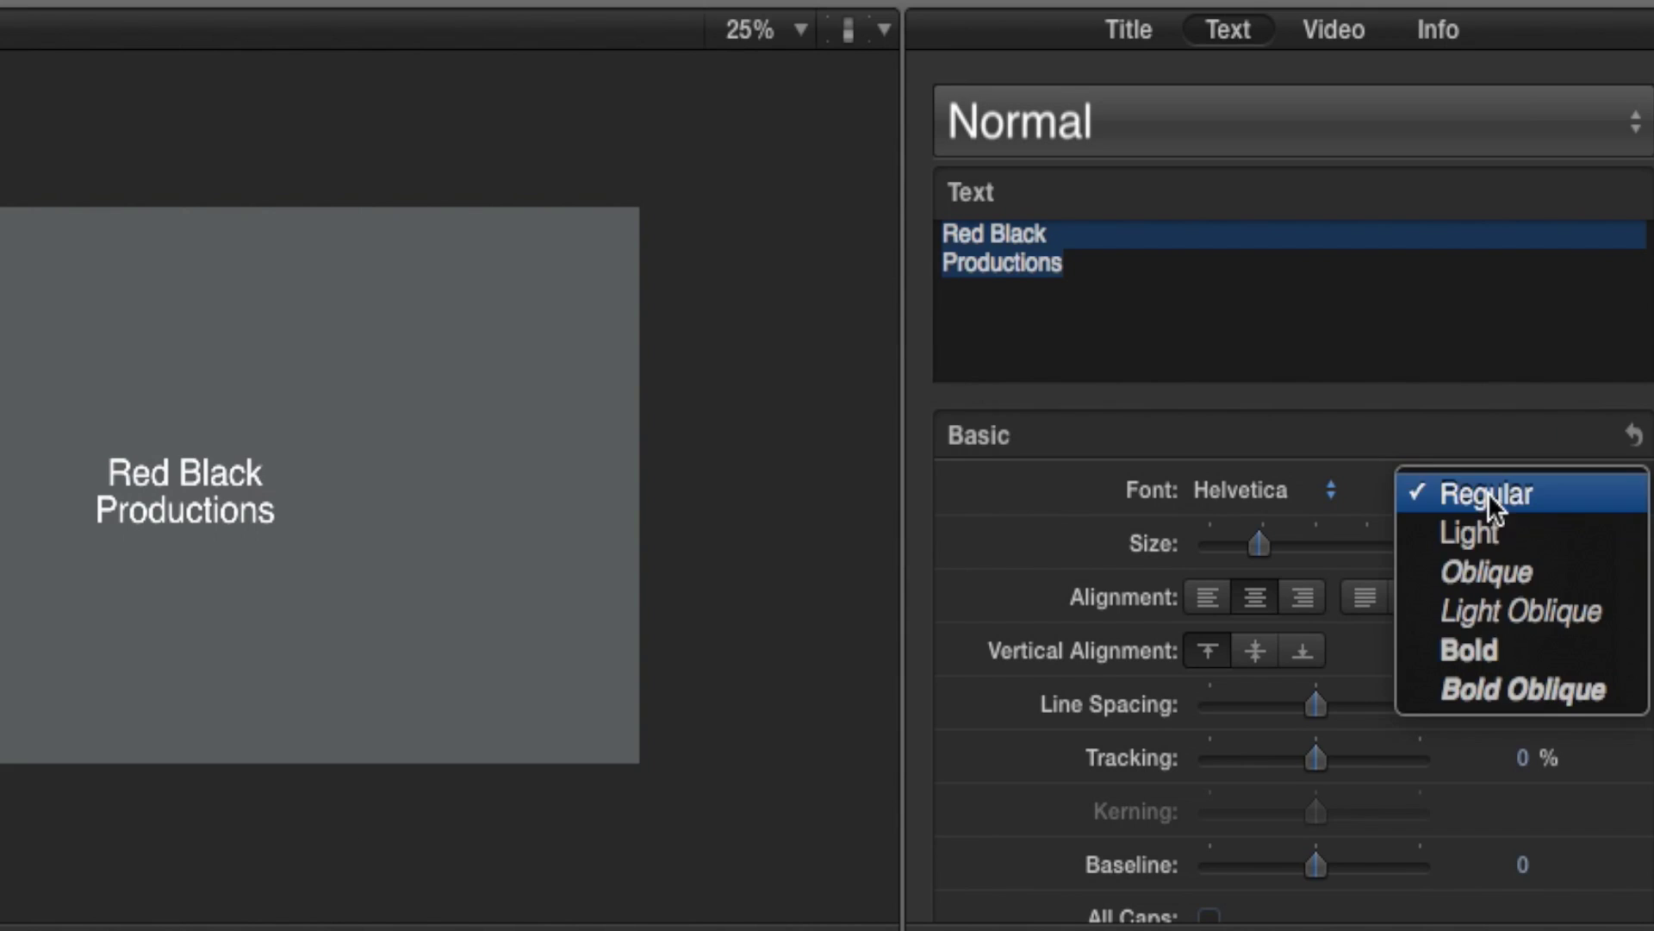
left_click(1483, 658)
left_click_drag(1263, 545, 1324, 543)
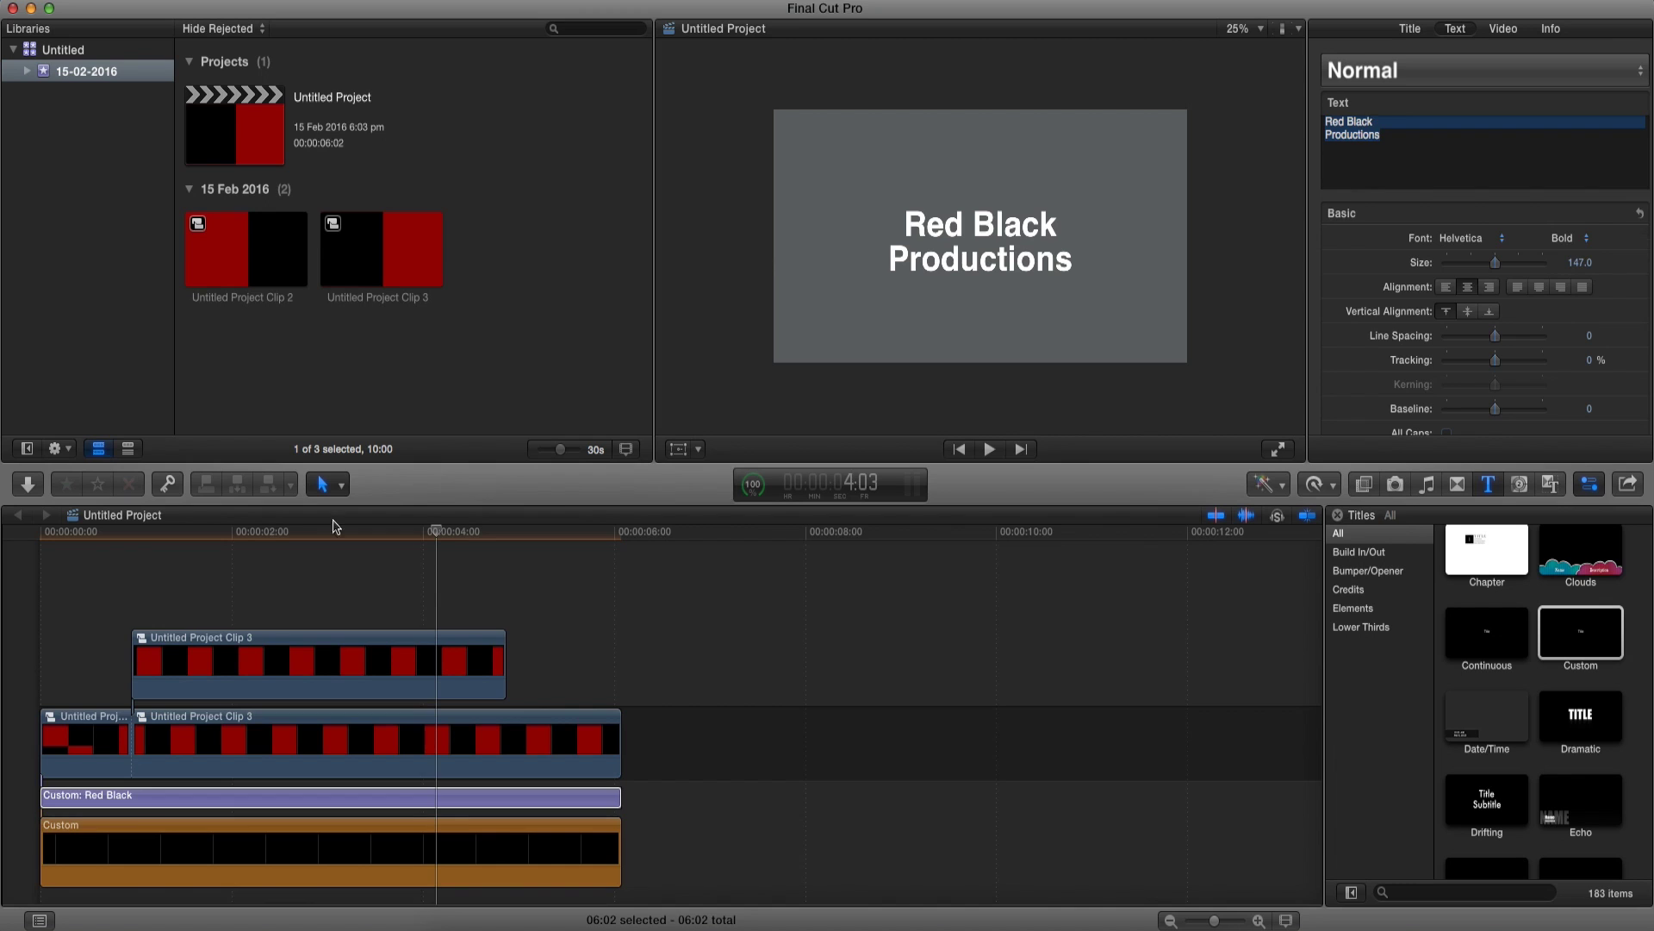
Play the project from the timeline start to review the halves revealing the title, and return the playhead to the start
left_click_drag(448, 541, 3, 589)
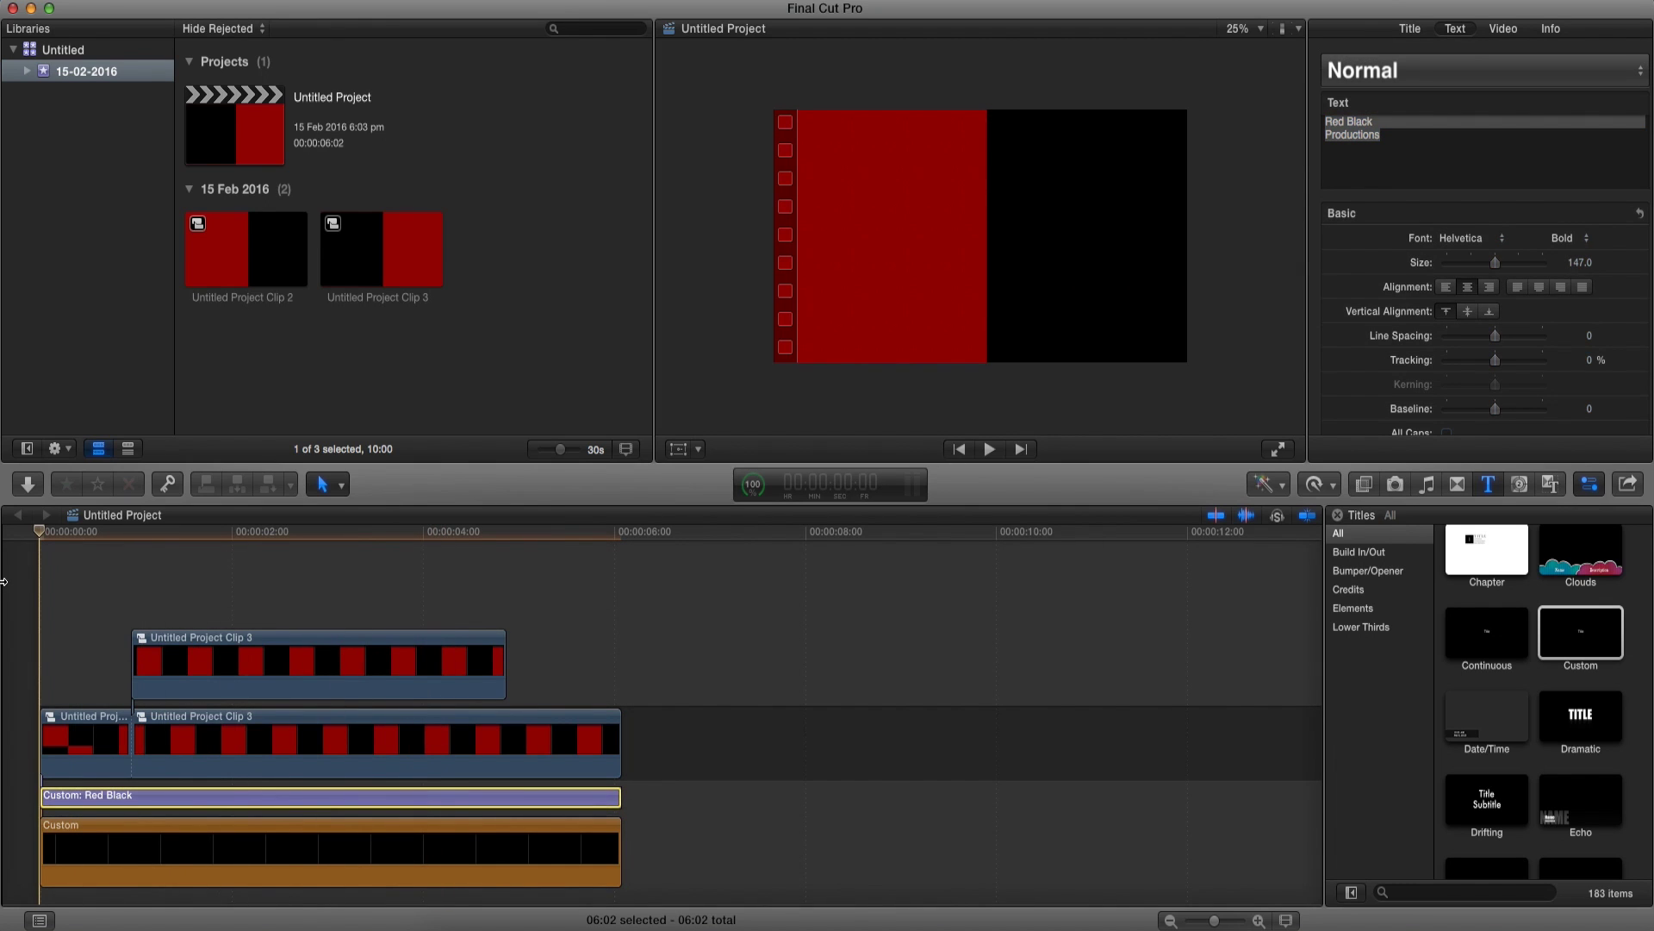
key("space")
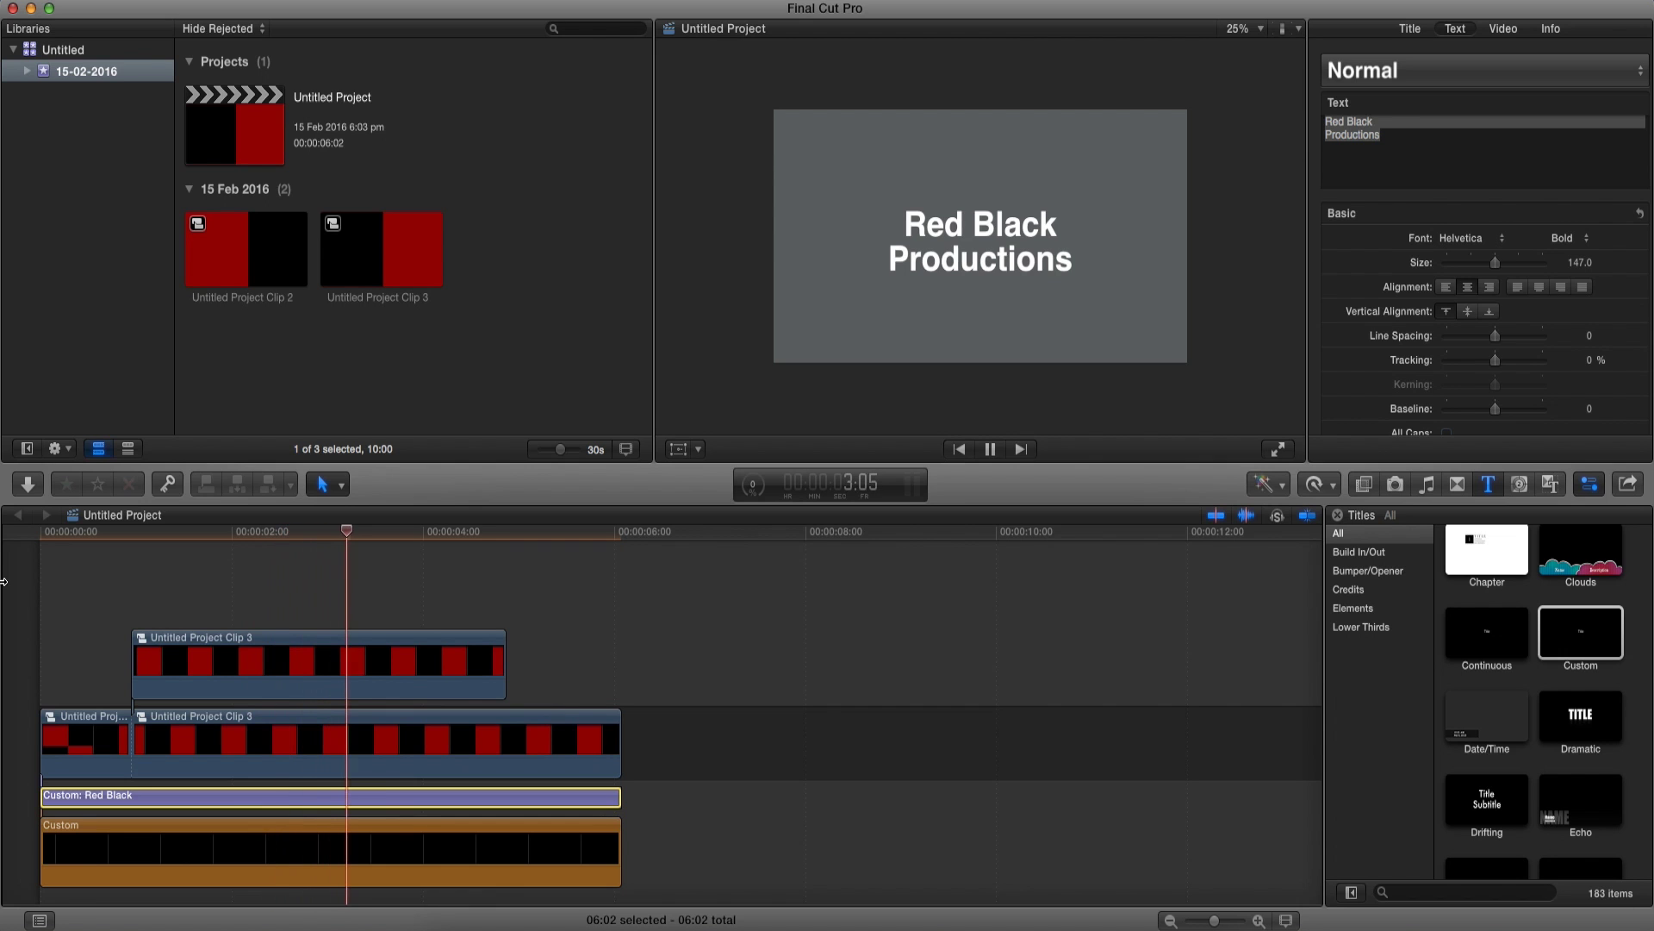
key("space")
key("space")
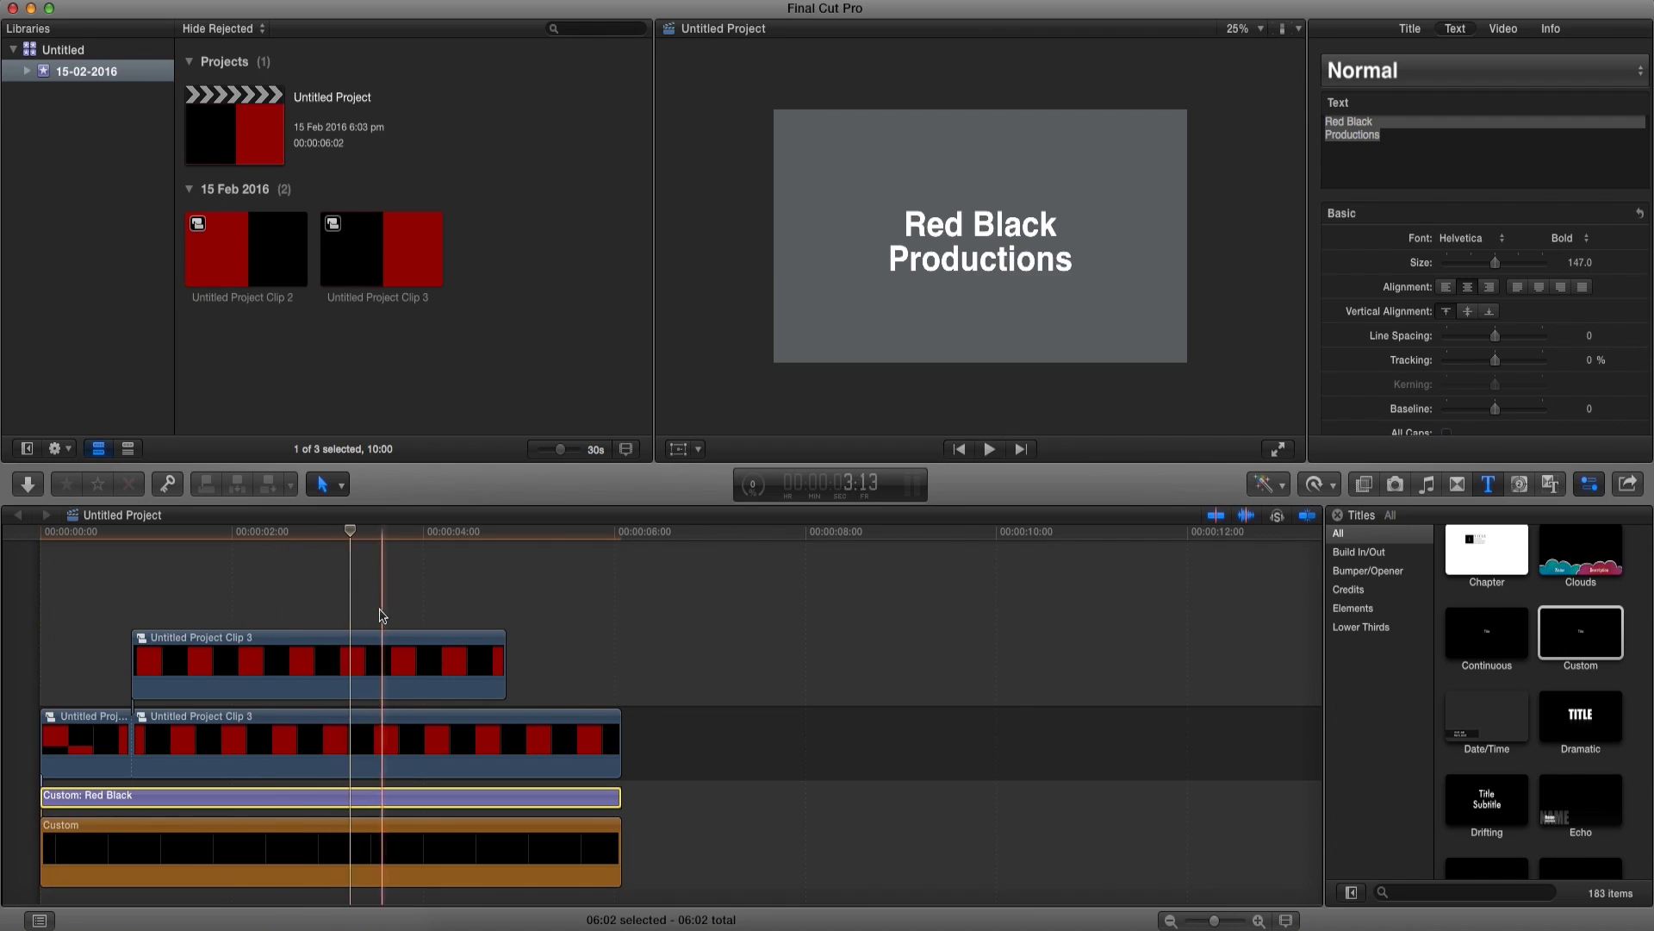
key("Home")
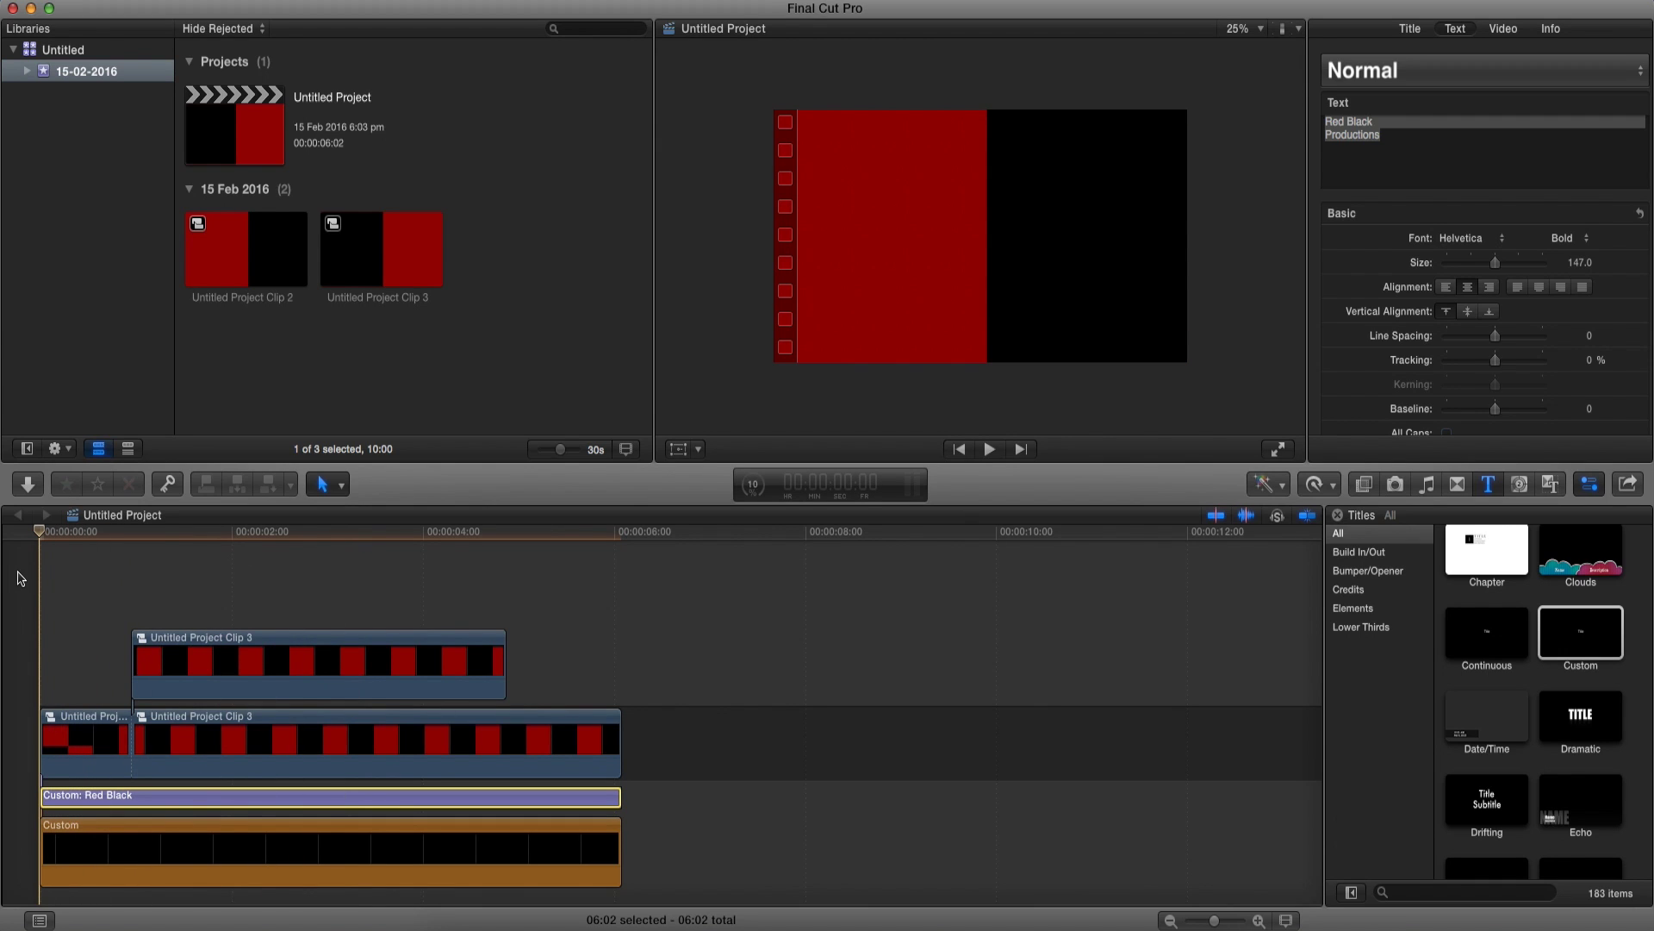
mouse_move(41, 539)
left_mouse_down()
mouse_move(203, 540)
mouse_move(37, 556)
left_mouse_up()
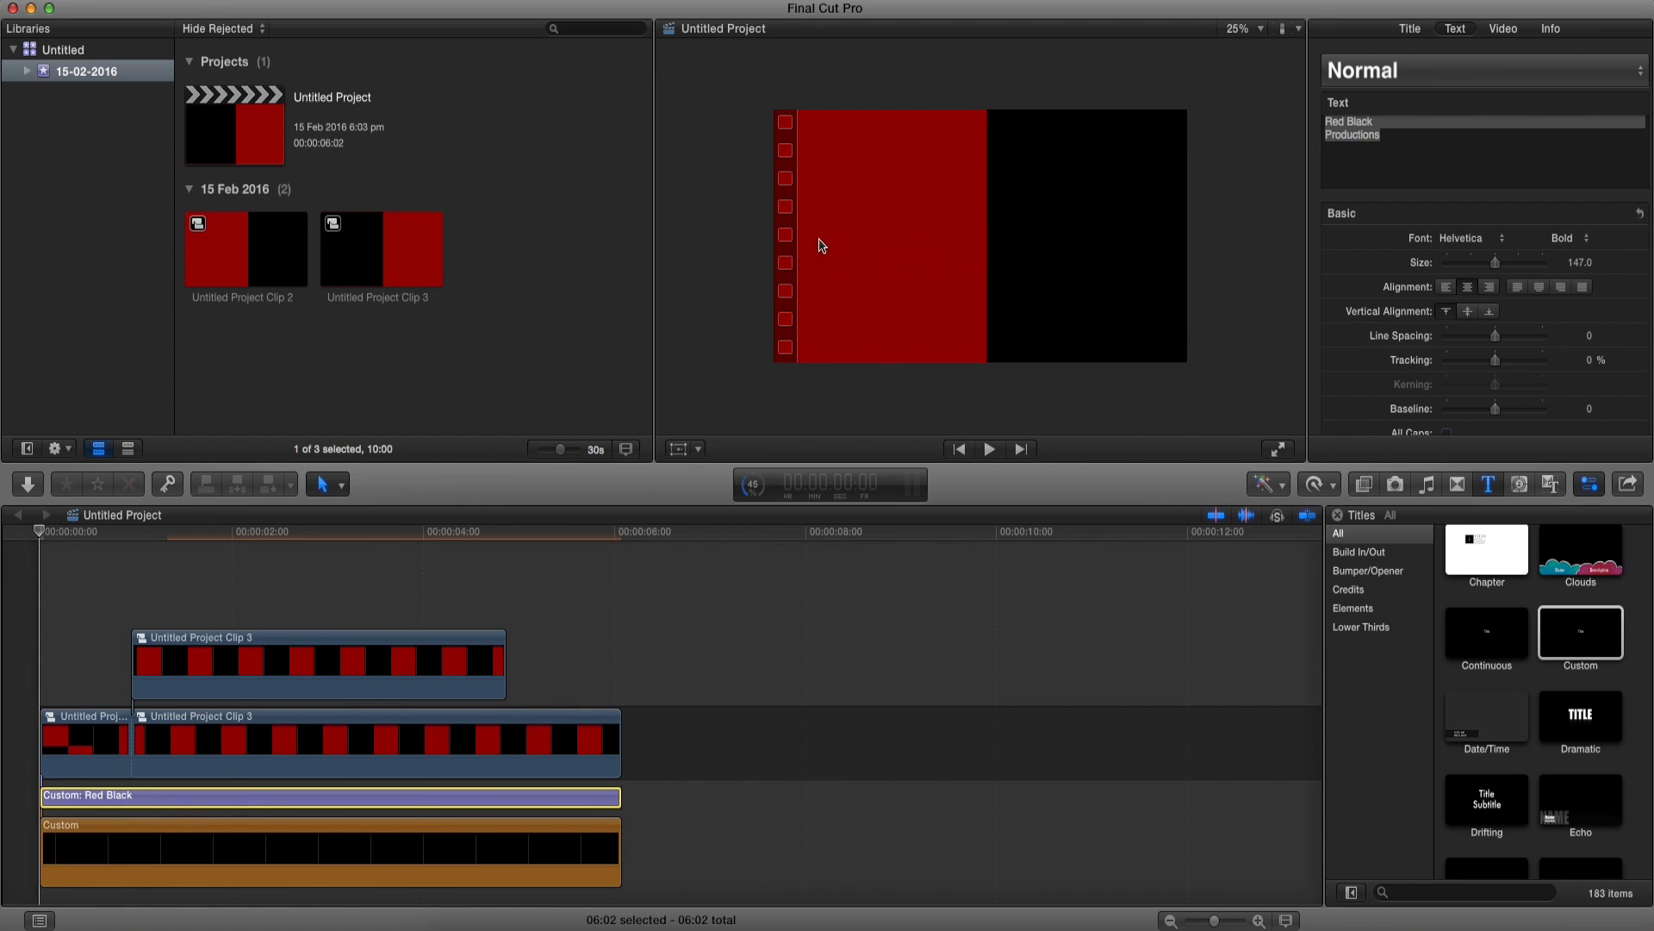
left_click_drag(39, 534, 25, 583)
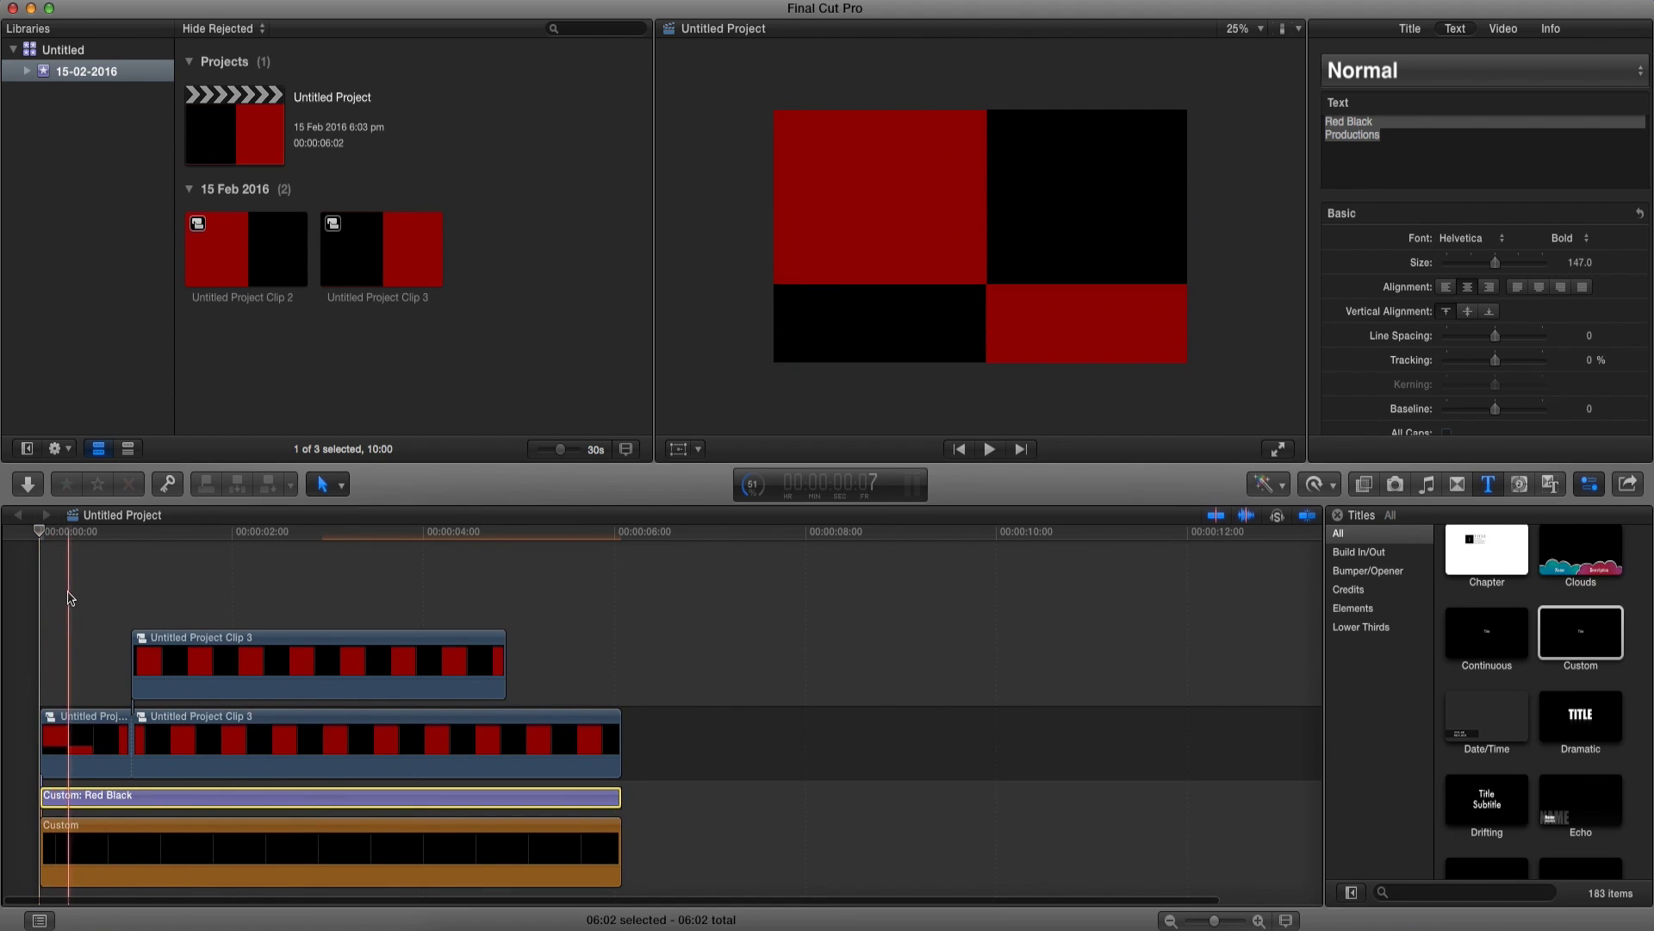
scroll(30, 603, "down", 1)
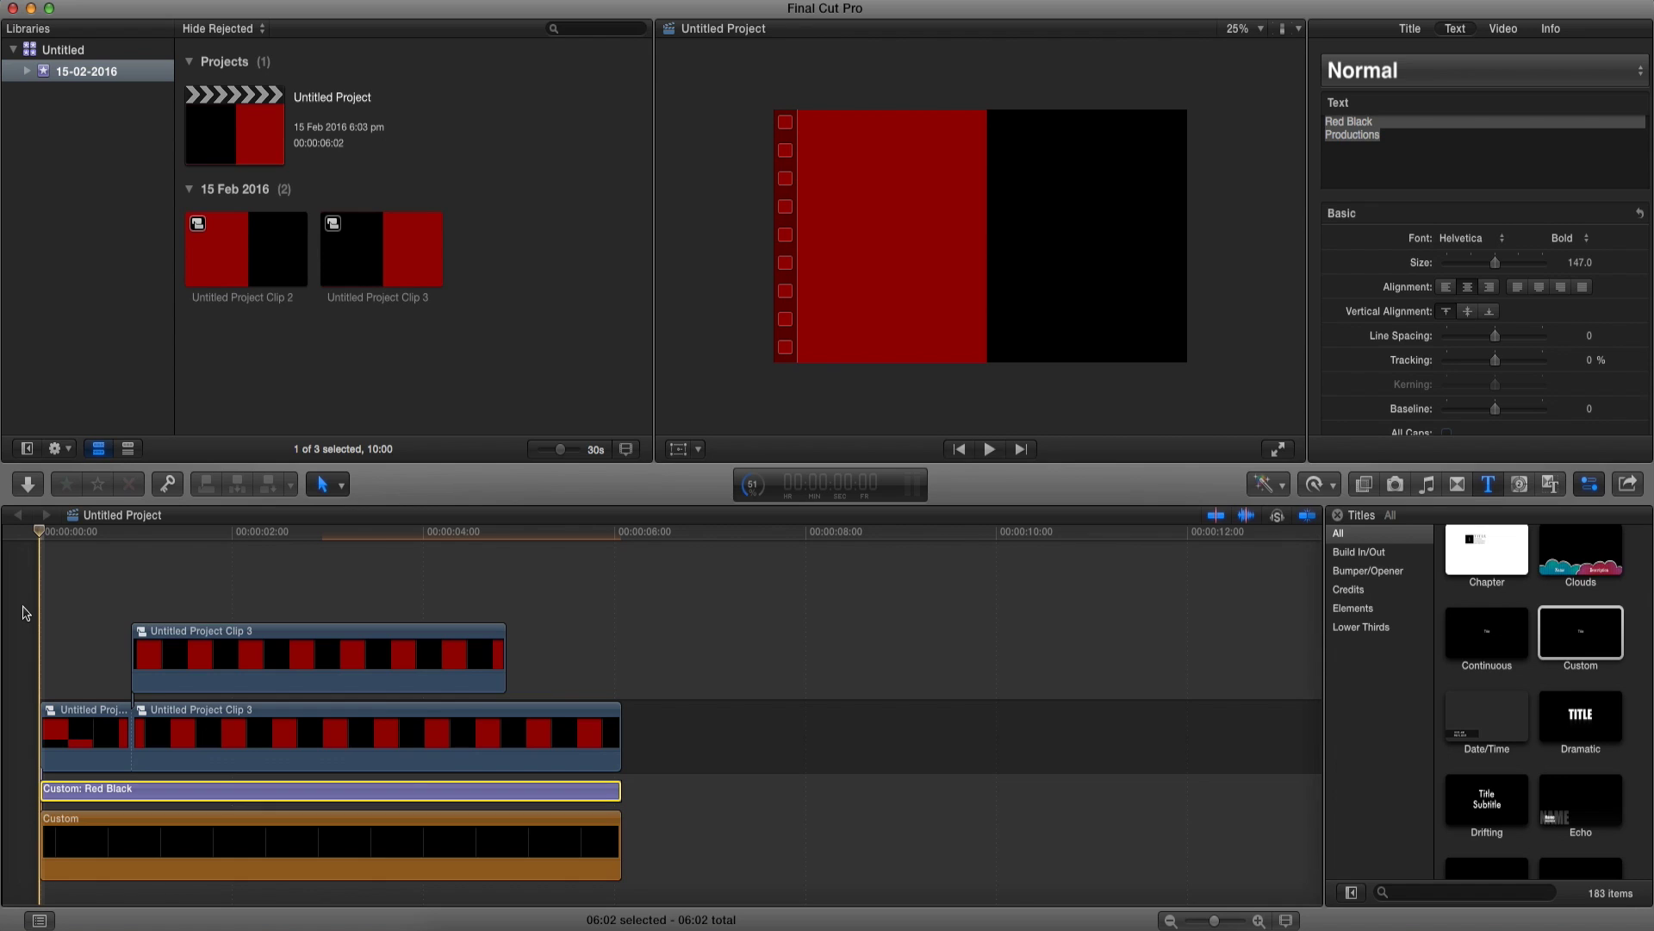